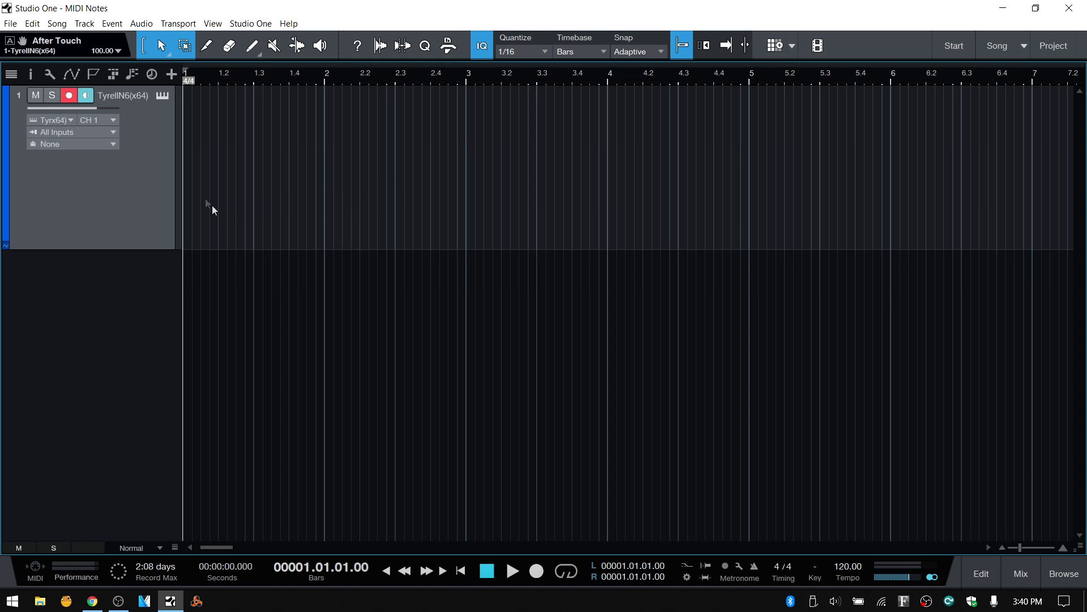
Look at the TyrellN6 instrument's synth window and close it again.
{"action": "left_click", "coordinate": [163, 95]}
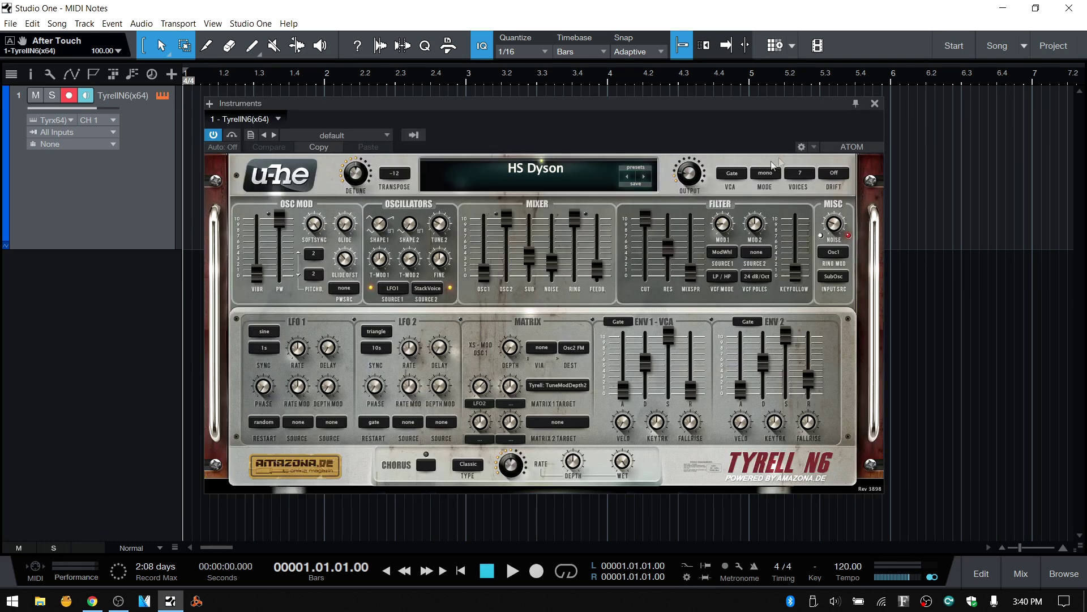
{"action": "left_click", "coordinate": [875, 104]}
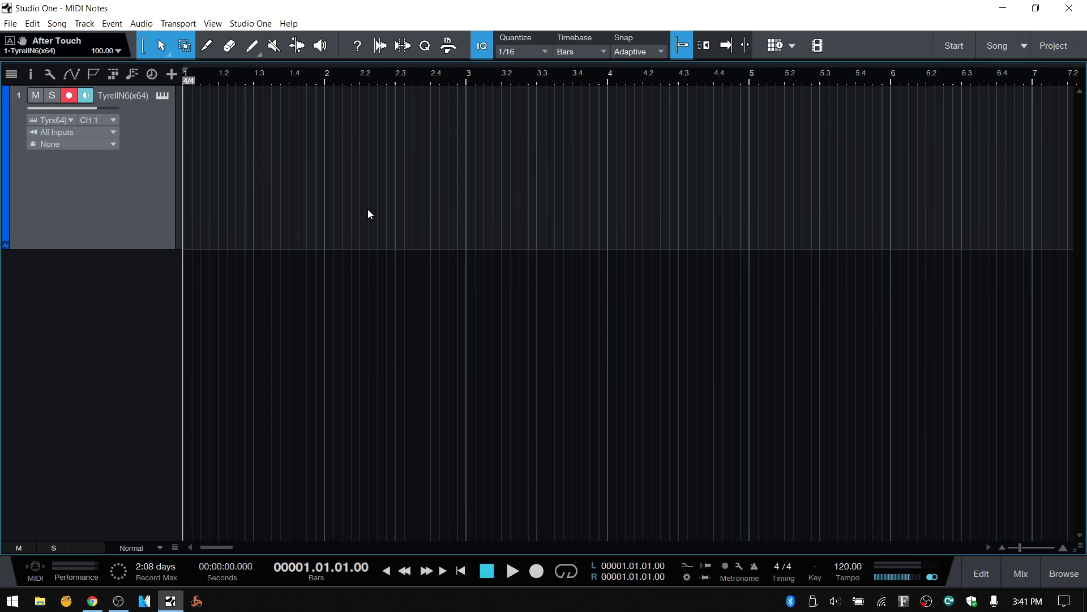
Create an empty instrument part on the TyrellN6 track from bar 2 to bar 4 and set the loop range to it.
{"action": "double_click", "coordinate": [389, 229]}
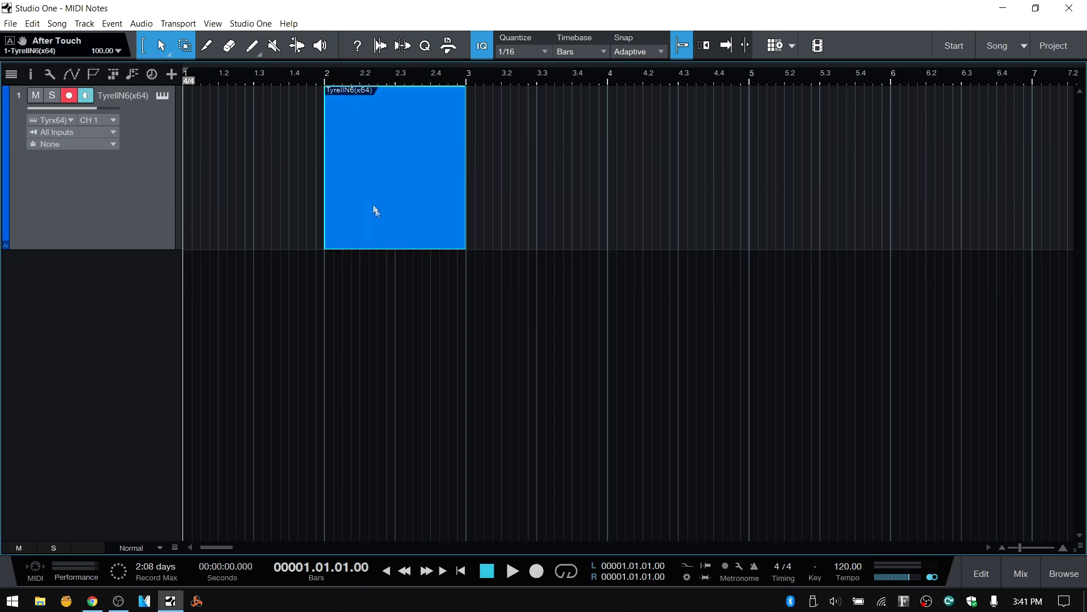
{"action": "left_click_drag", "start_coordinate": [465, 225], "coordinate": [606, 225]}
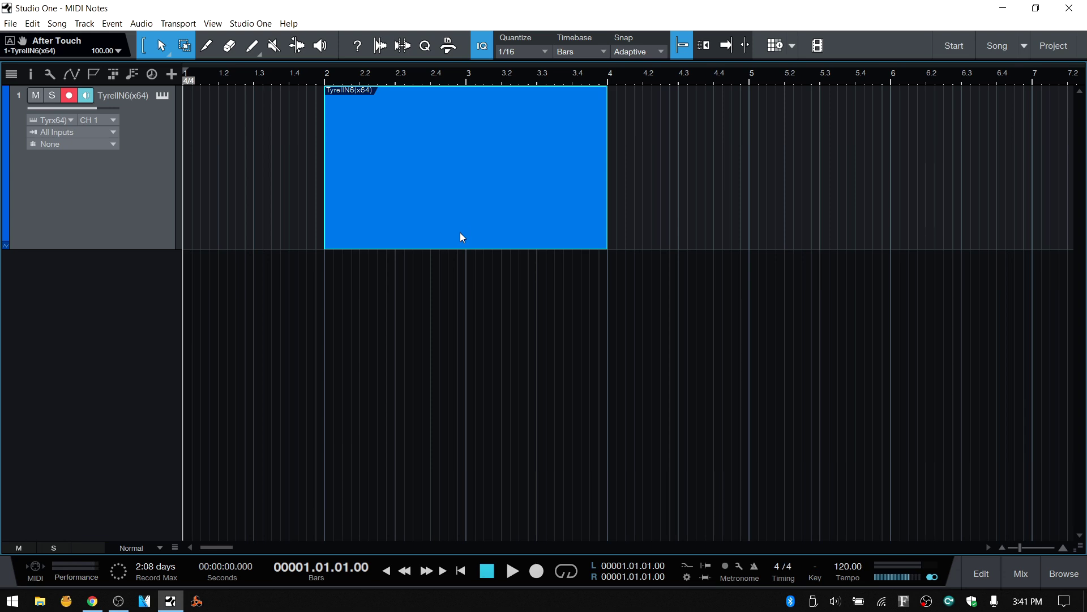
{"action": "key", "text": "p"}
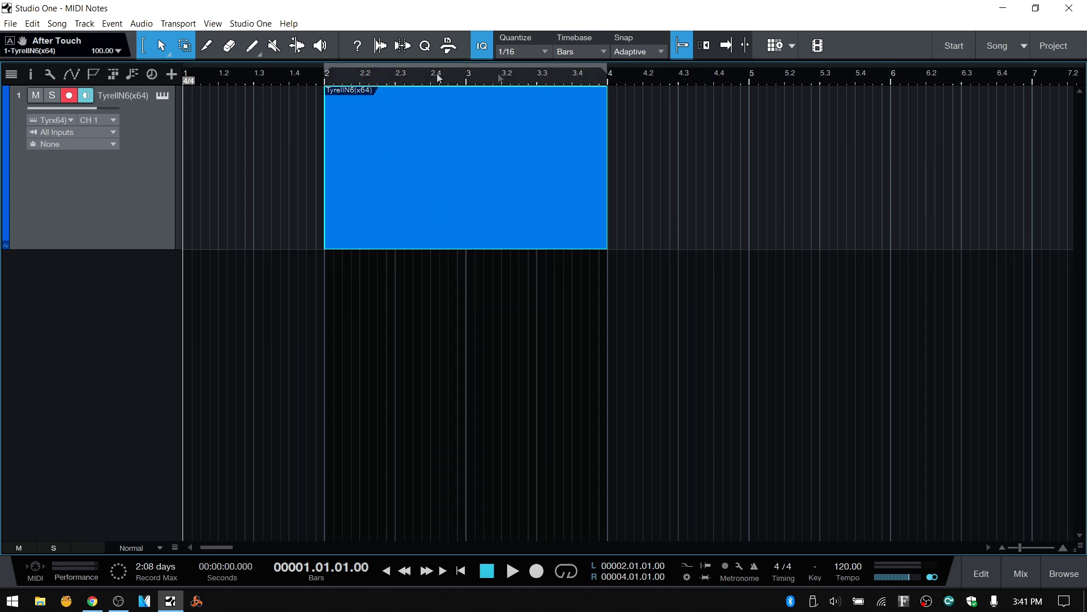
Open the new part in the note editor, then detach and maximize the editor window.
{"action": "double_click", "coordinate": [464, 230]}
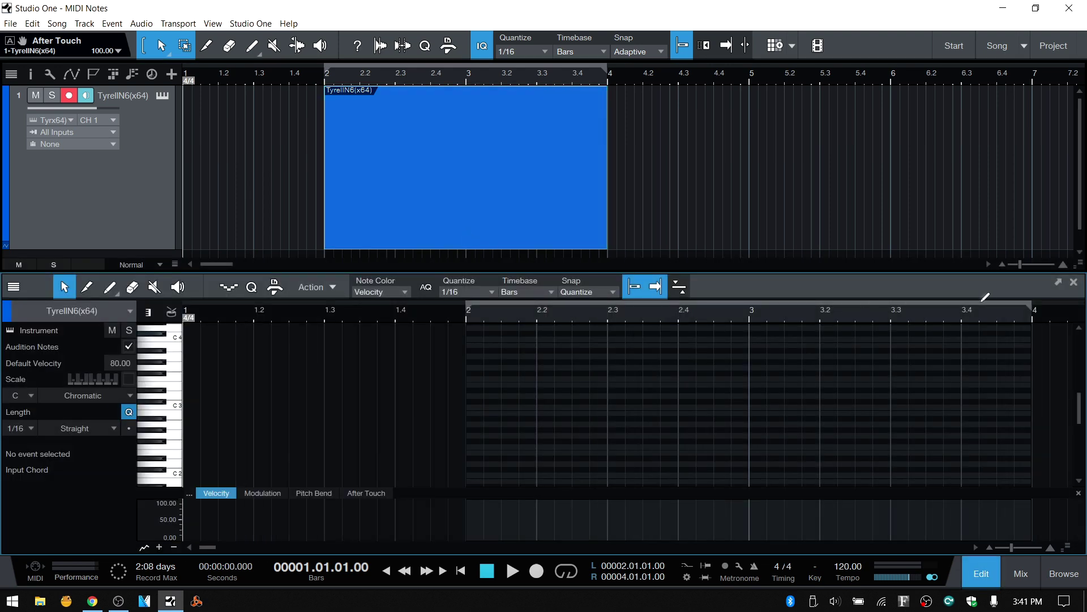
{"action": "left_click", "coordinate": [1058, 283]}
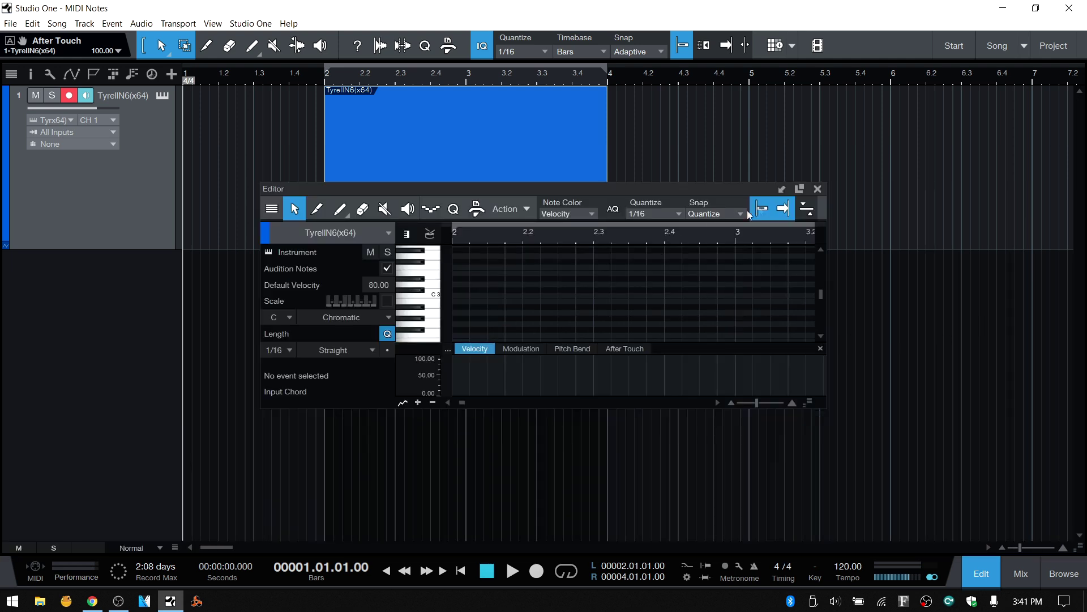
{"action": "left_click", "coordinate": [799, 188]}
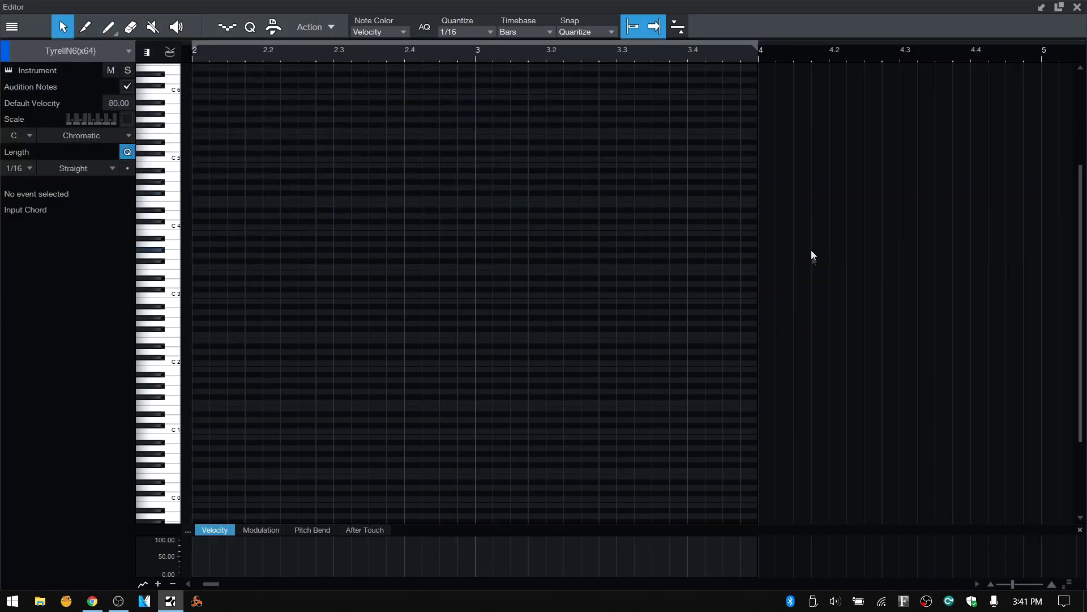
{"action": "left_click_drag", "start_coordinate": [211, 584], "coordinate": [208, 585]}
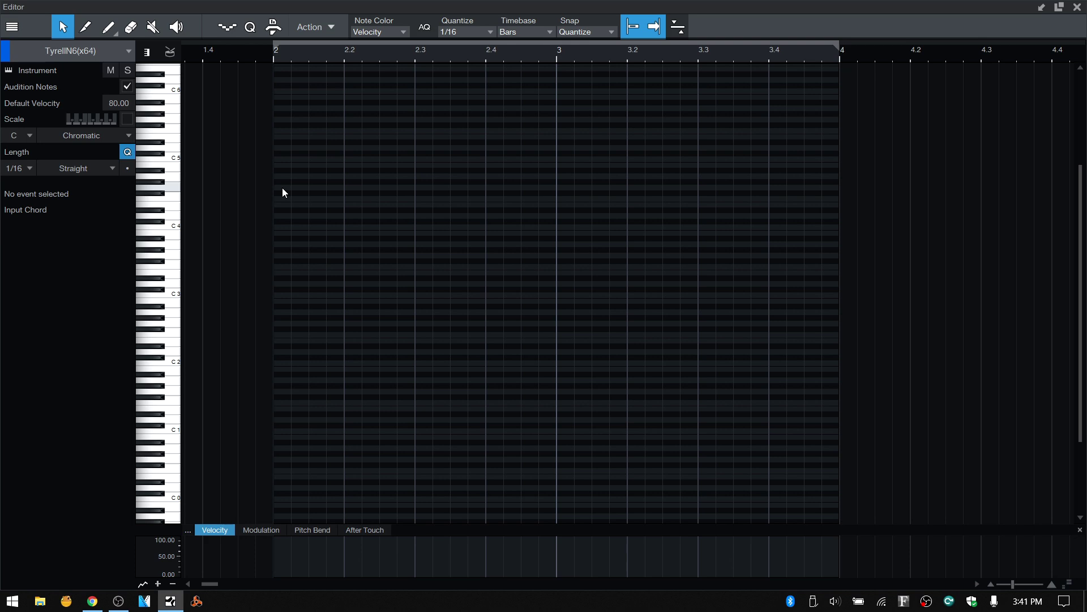
Toggle note snapping off and back on in the editor.
{"action": "left_click", "coordinate": [633, 28]}
{"action": "left_click", "coordinate": [634, 28]}
{"action": "key", "text": "n"}
{"action": "key", "text": "n"}
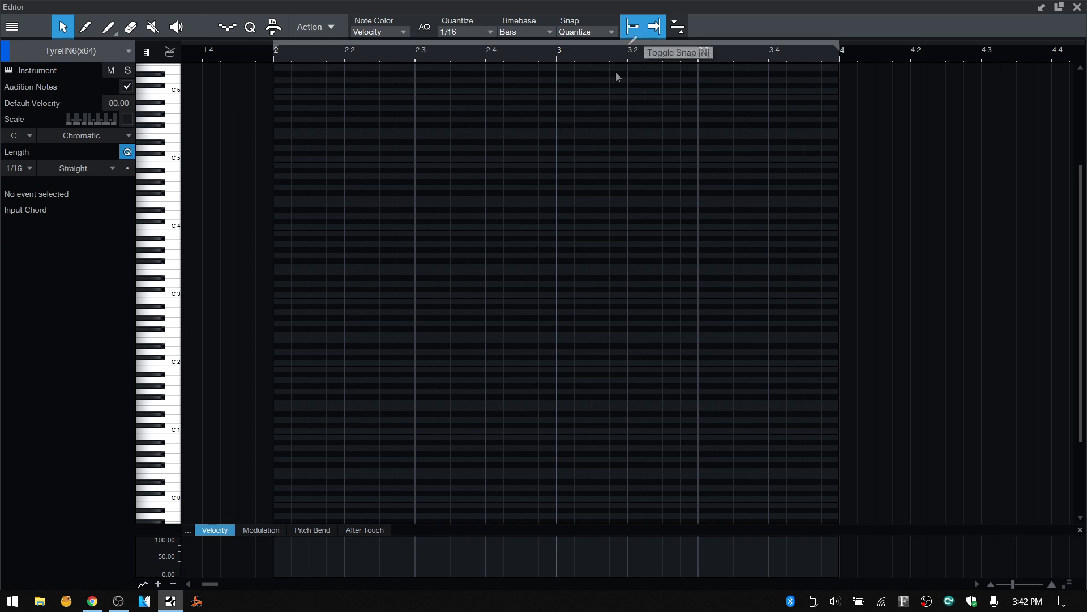
Insert a 1/16 A3 note at the start of bar 2 and, with quantize at 1/4, an F3 note at 2.2.
{"action": "double_click", "coordinate": [281, 244]}
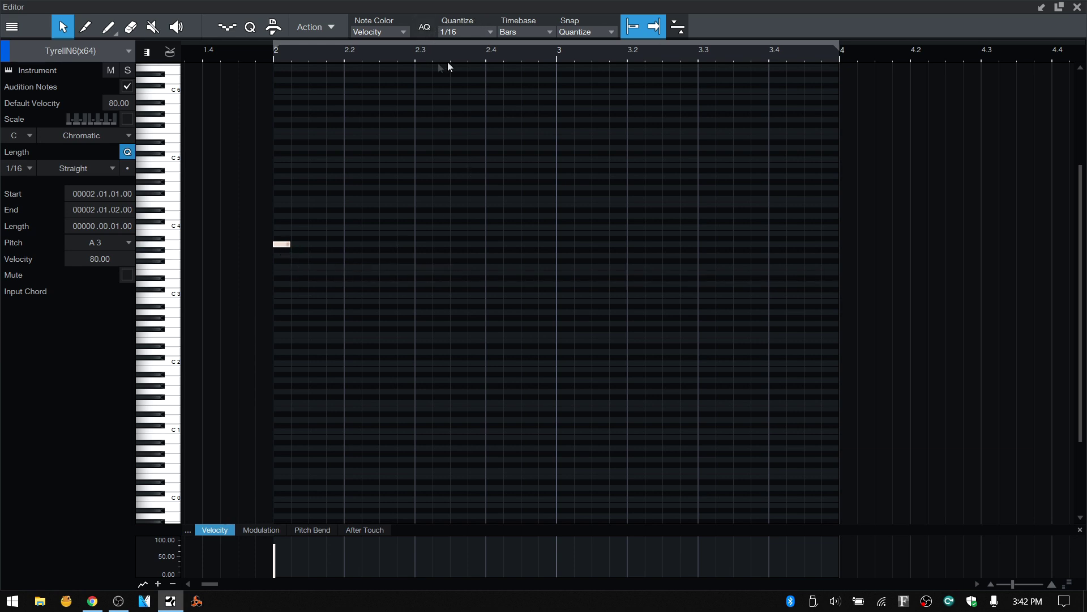
{"action": "left_click", "coordinate": [489, 31]}
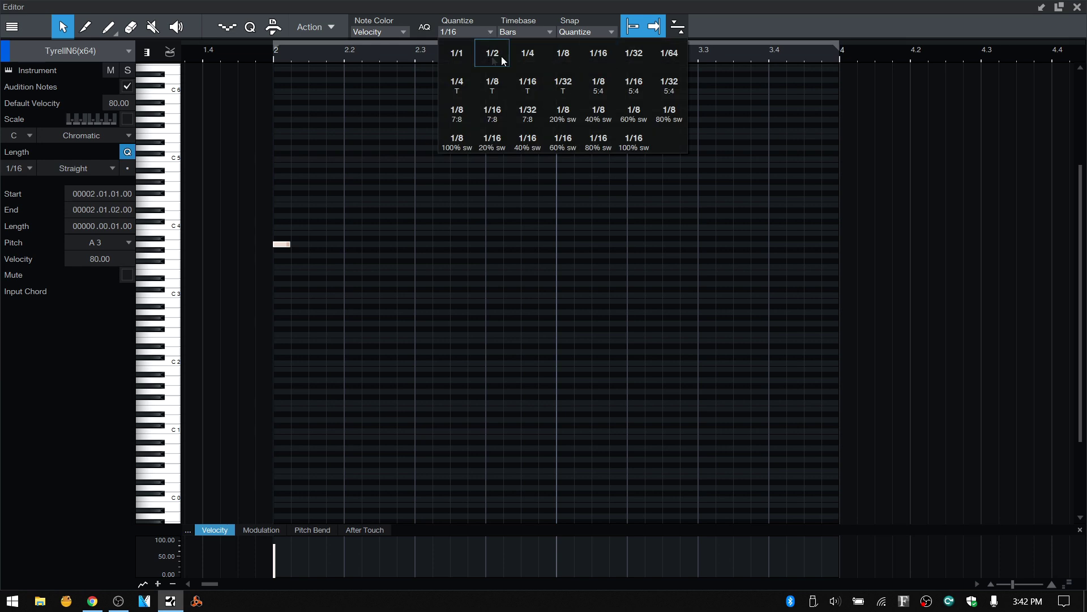
{"action": "left_click", "coordinate": [529, 53]}
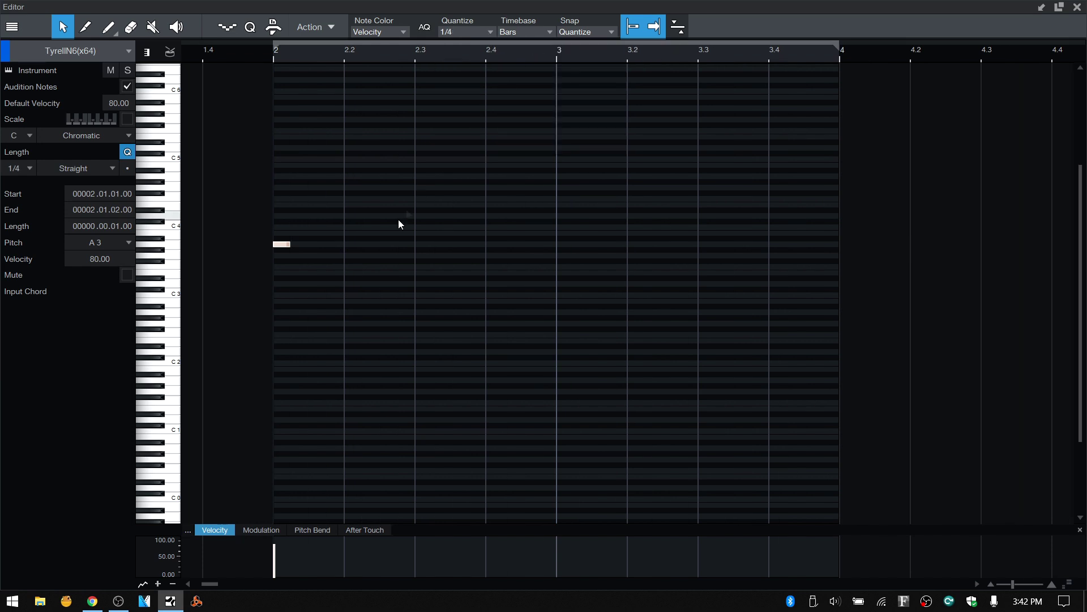
{"action": "double_click", "coordinate": [362, 266]}
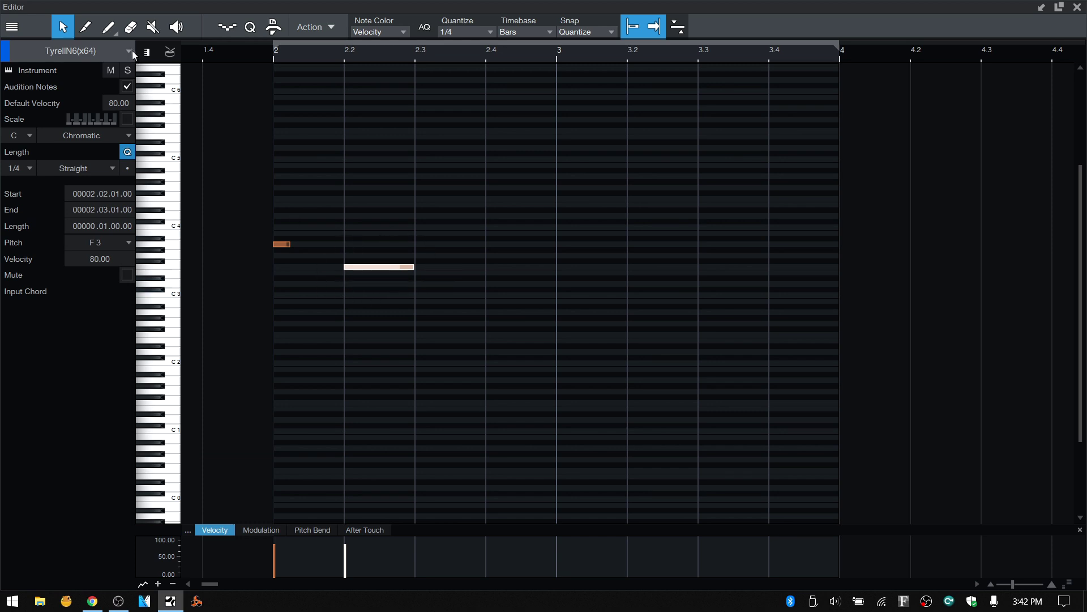
Use the Paint tool to add a 1/4 D2 note at 2.3 and, with quantize at 1/8, a C3 note at 2.4.
{"action": "left_click", "coordinate": [111, 31]}
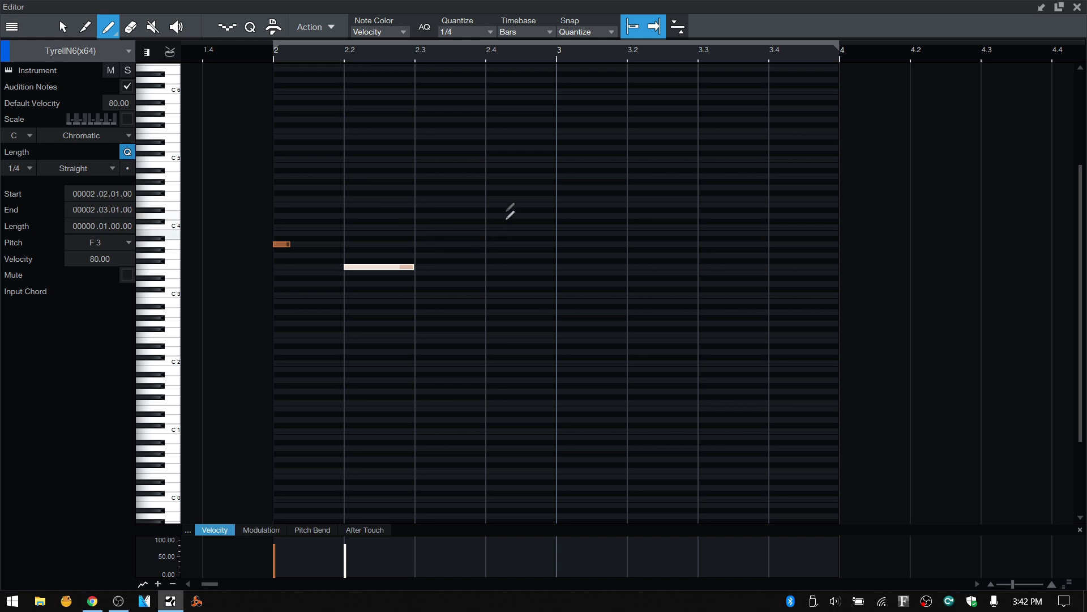
{"action": "left_click", "coordinate": [440, 352]}
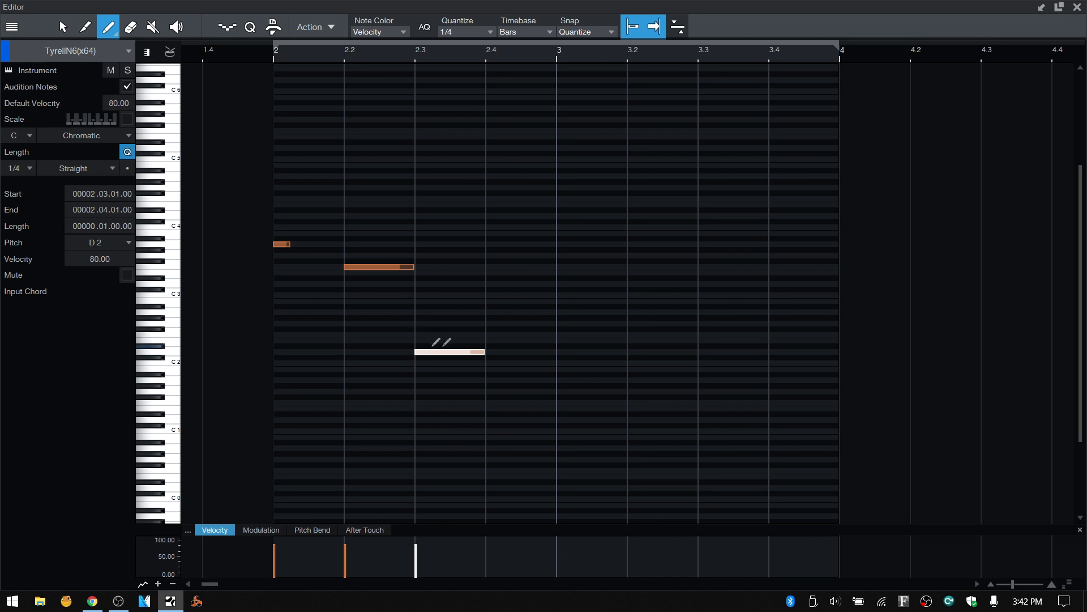
{"action": "left_click", "coordinate": [489, 33]}
{"action": "left_click", "coordinate": [559, 54]}
{"action": "left_click", "coordinate": [502, 295]}
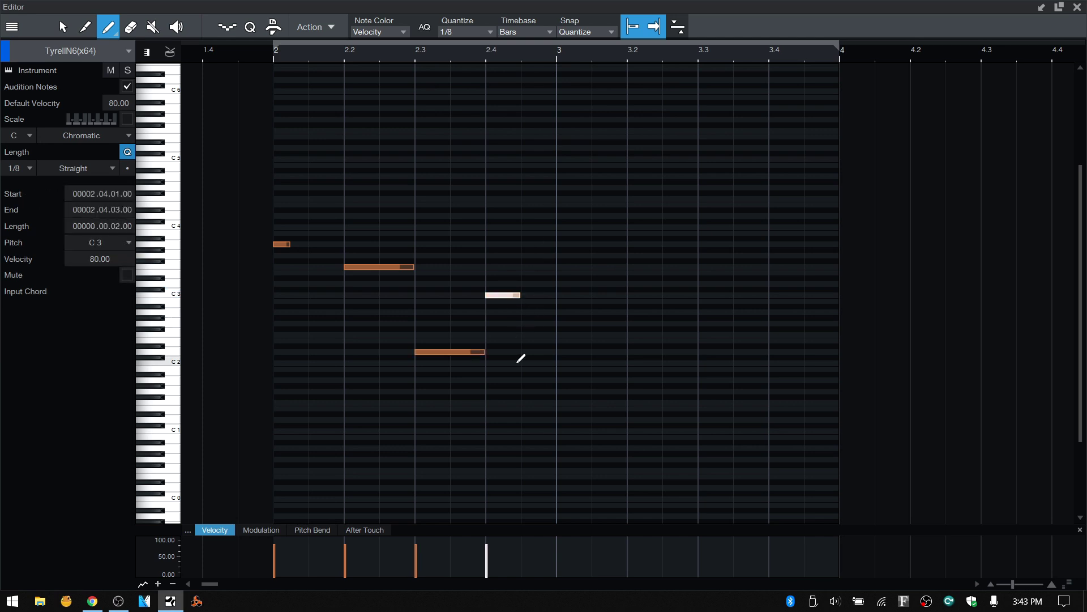
Delete the C3 note at 2.4 with the Paint tool and the D2 note at 2.3 with the Arrow tool.
{"action": "left_click", "coordinate": [511, 294]}
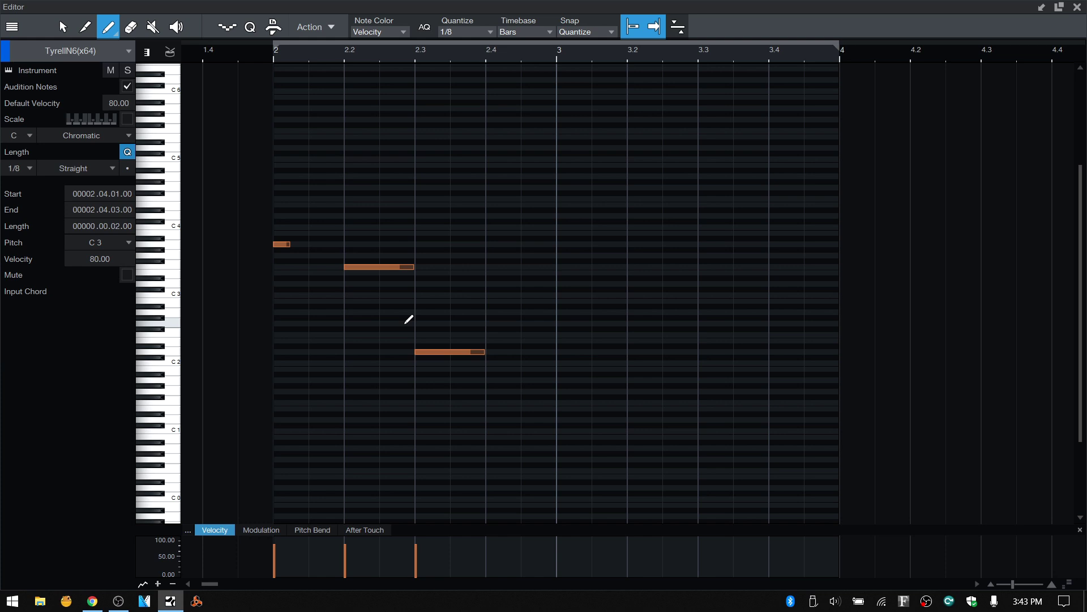
{"action": "key", "text": "1"}
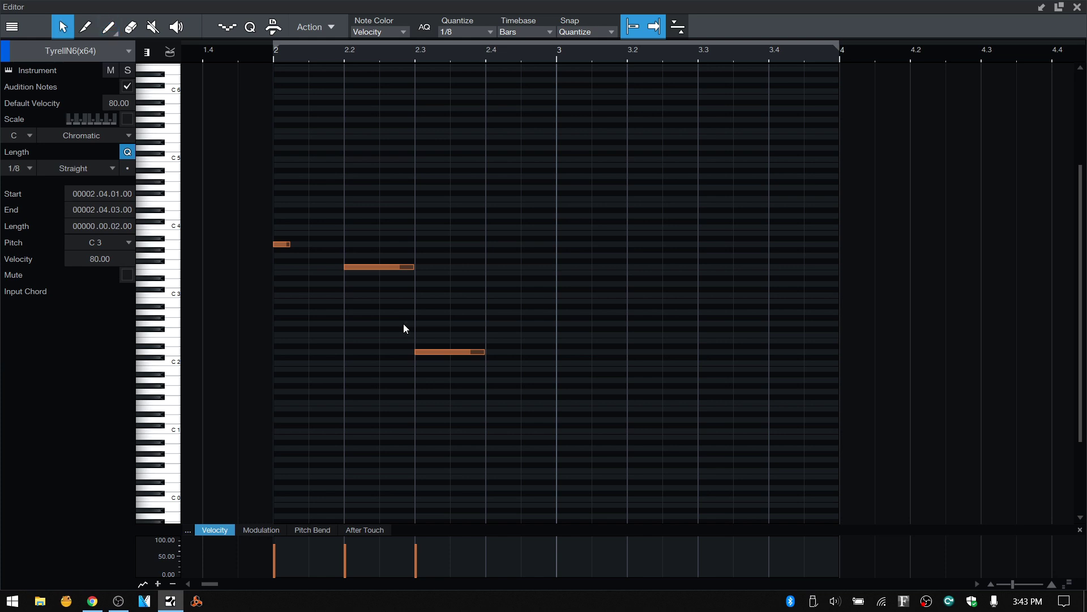
{"action": "left_click", "coordinate": [457, 352]}
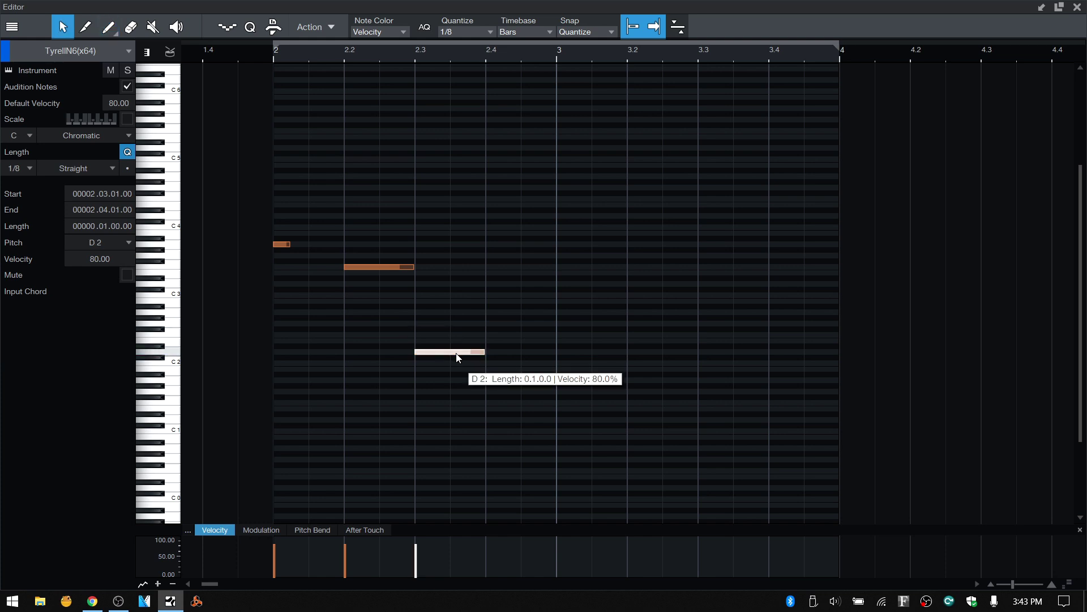
{"action": "key", "text": "Delete"}
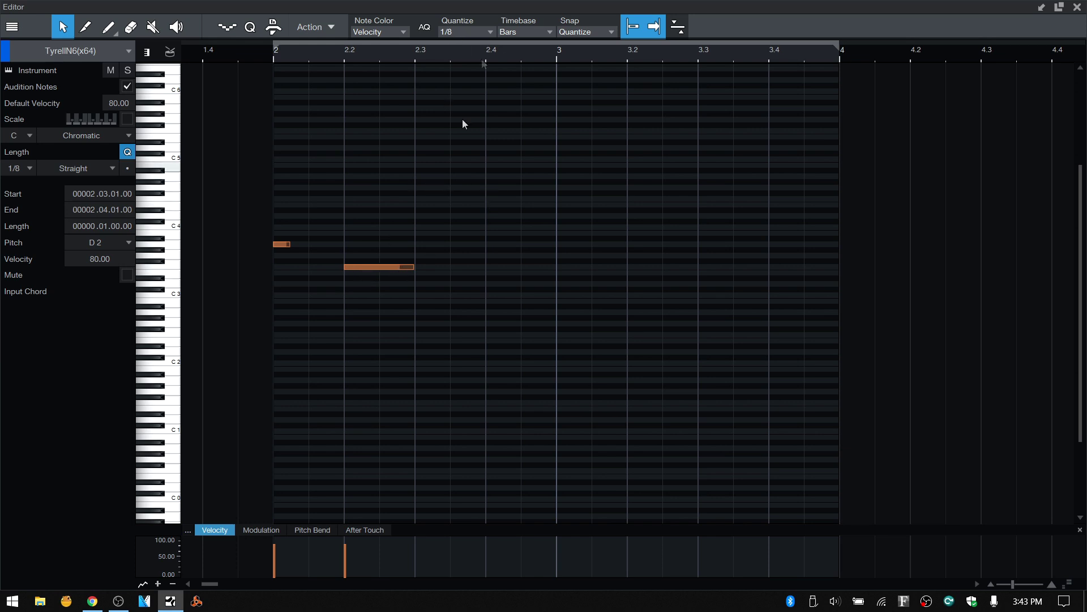
Insert 1/8 notes on G4 at 2.3 and F4 at 2.4, plus an off-grid C3 just before 3.2 with snap off.
{"action": "left_click", "coordinate": [433, 187]}
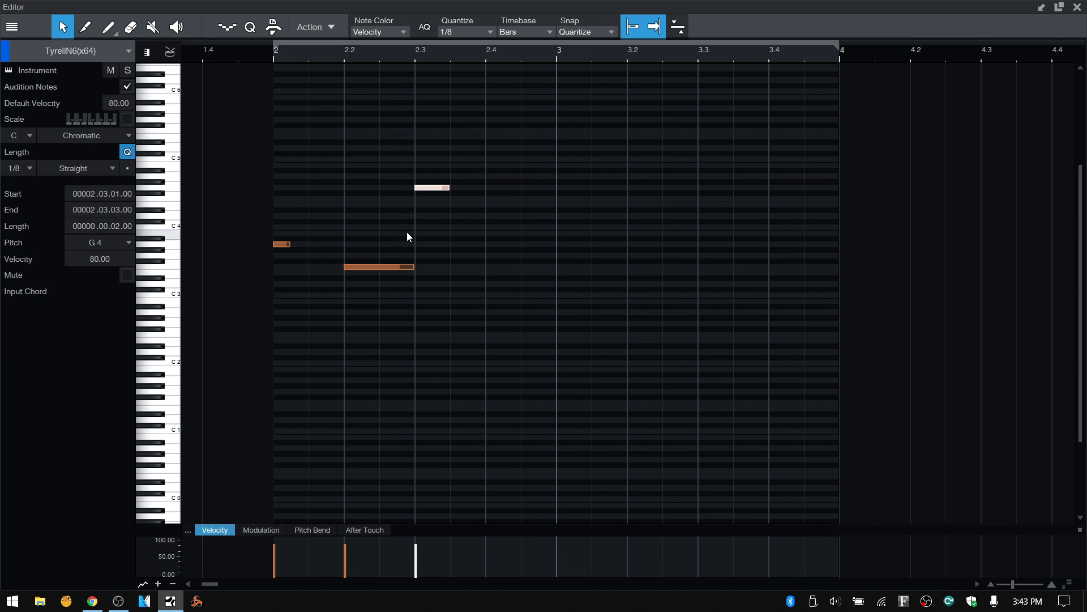
{"action": "double_click", "coordinate": [503, 198]}
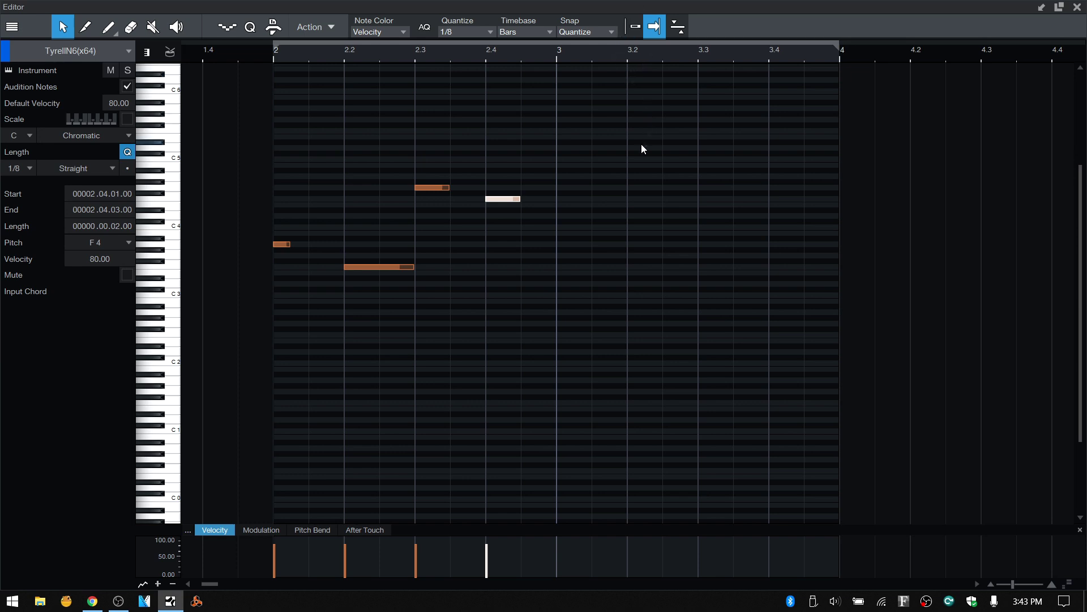
{"action": "double_click", "coordinate": [610, 296]}
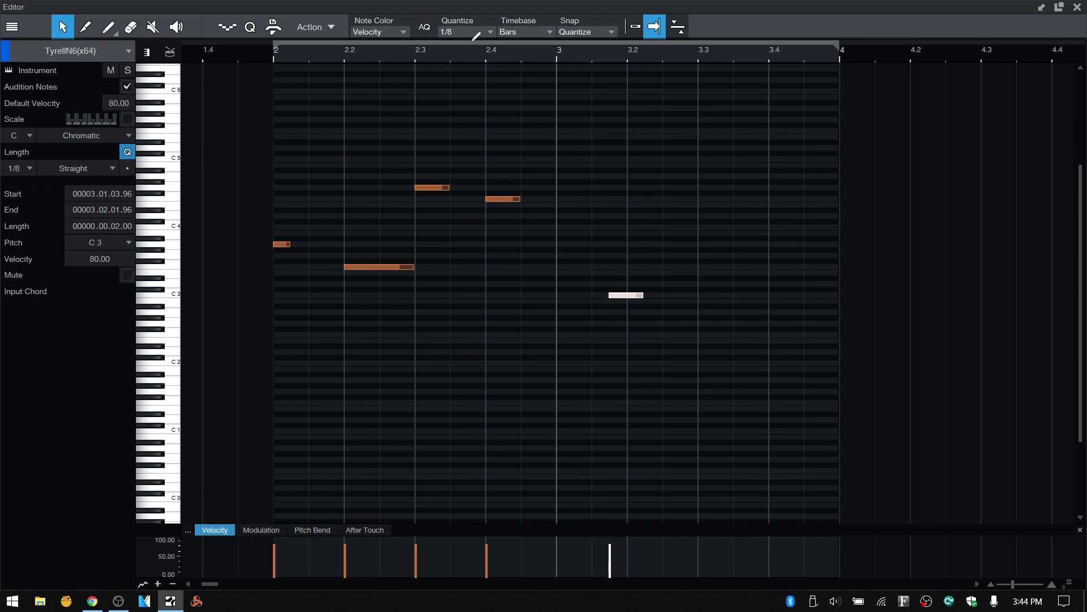
Set quantize to 1/4 and insert an F0 note midway between 2.4 and 3 and an off-grid G1 note between 3.2 and 3.3.
{"action": "left_click", "coordinate": [490, 32]}
{"action": "left_click", "coordinate": [520, 57]}
{"action": "left_click", "coordinate": [521, 470]}
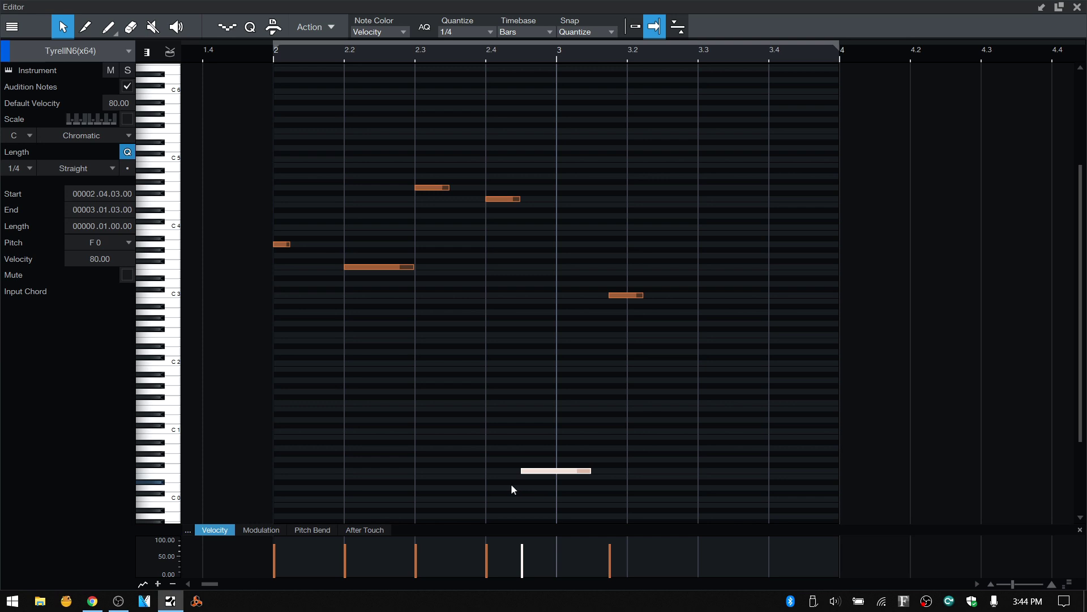
{"action": "double_click", "coordinate": [662, 389]}
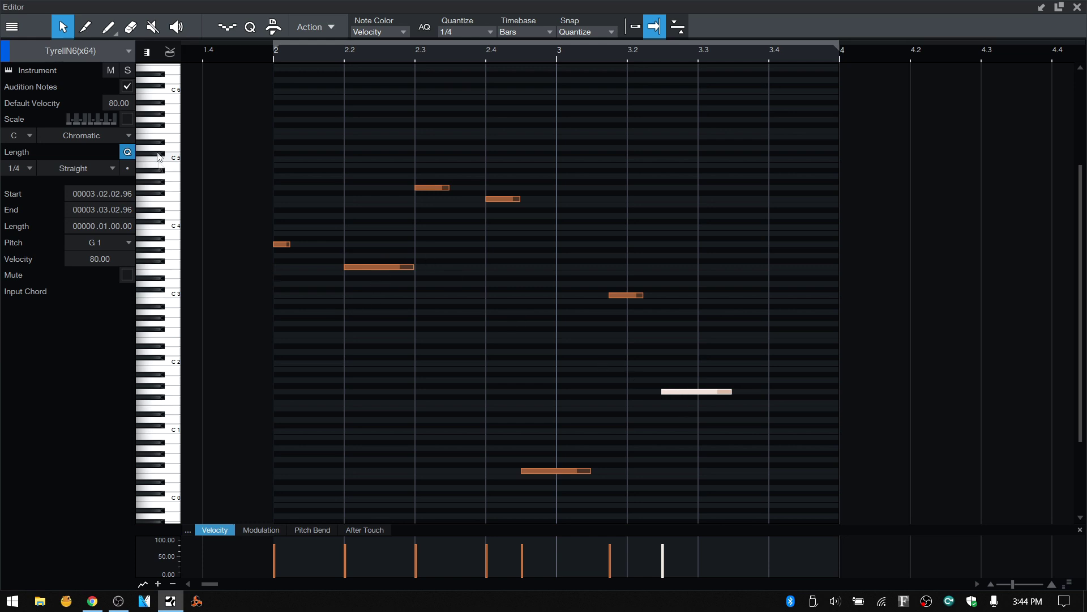
Paint two off-grid notes of custom length after 3.2, an A4 and a C4, each about one beat long.
{"action": "left_click", "coordinate": [112, 27]}
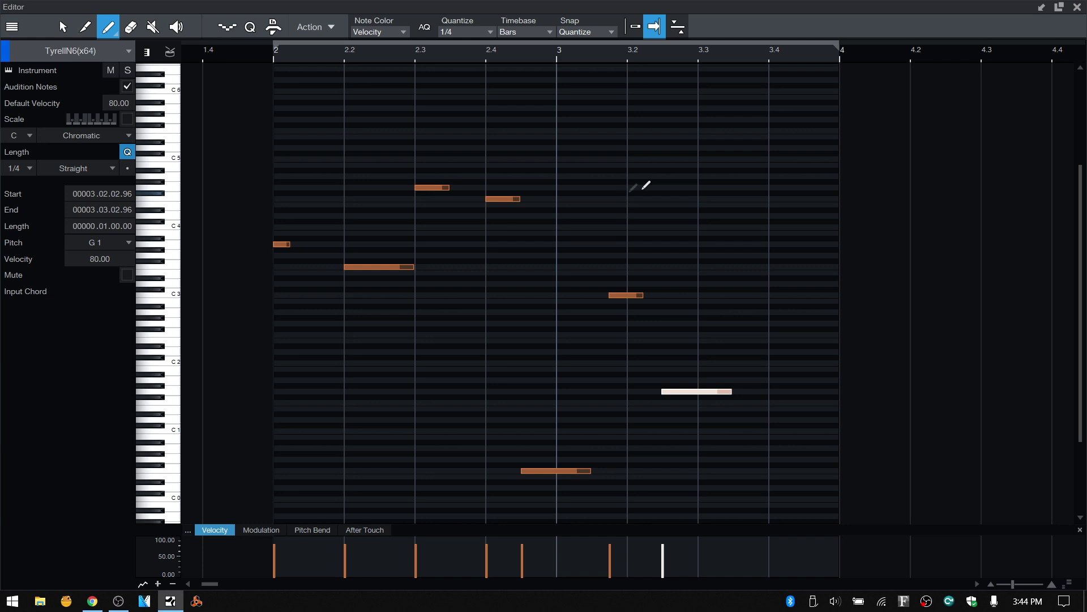
{"action": "left_click_drag", "start_coordinate": [660, 175], "coordinate": [734, 175]}
{"action": "left_click_drag", "start_coordinate": [648, 228], "coordinate": [709, 227]}
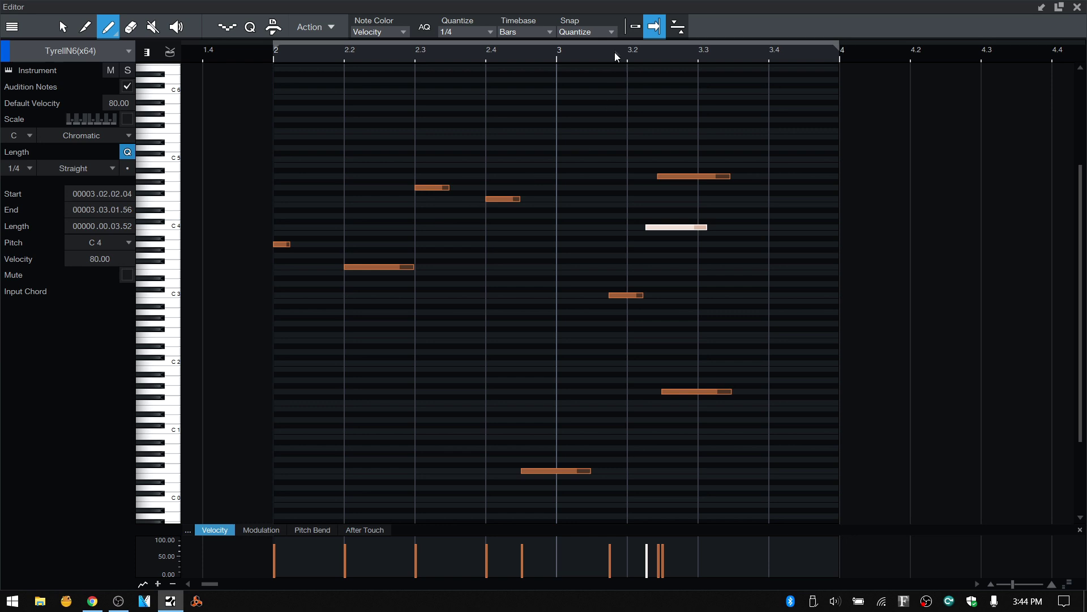
Turn snap on and paint 1/4 notes on C3 at 2.4, F2 at 2.2, A1 at 2.3 and F#1 at 2.4.
{"action": "left_click", "coordinate": [633, 26]}
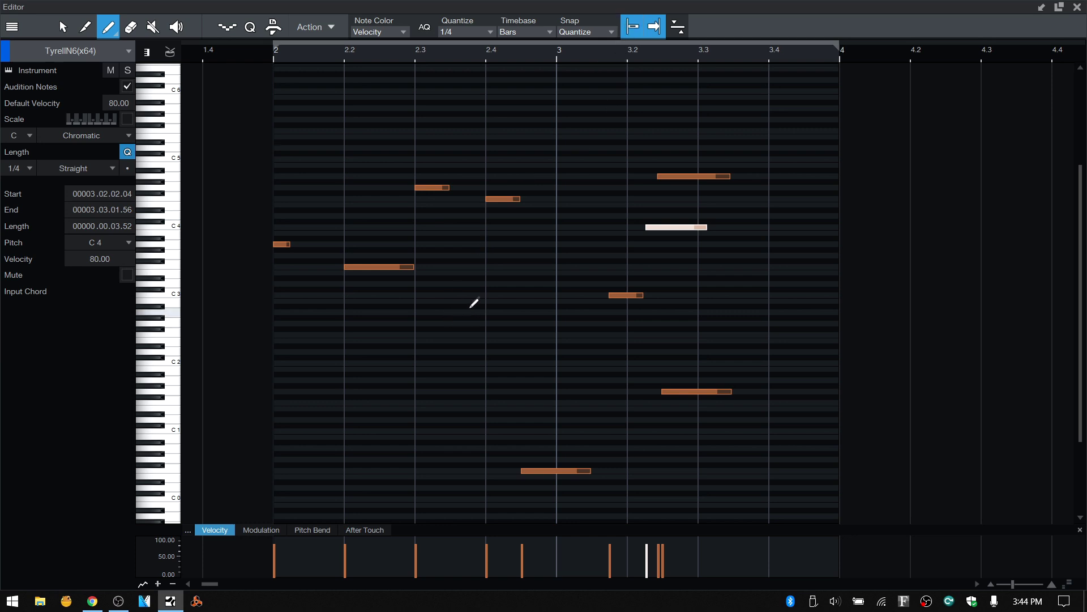
{"action": "left_click", "coordinate": [493, 295]}
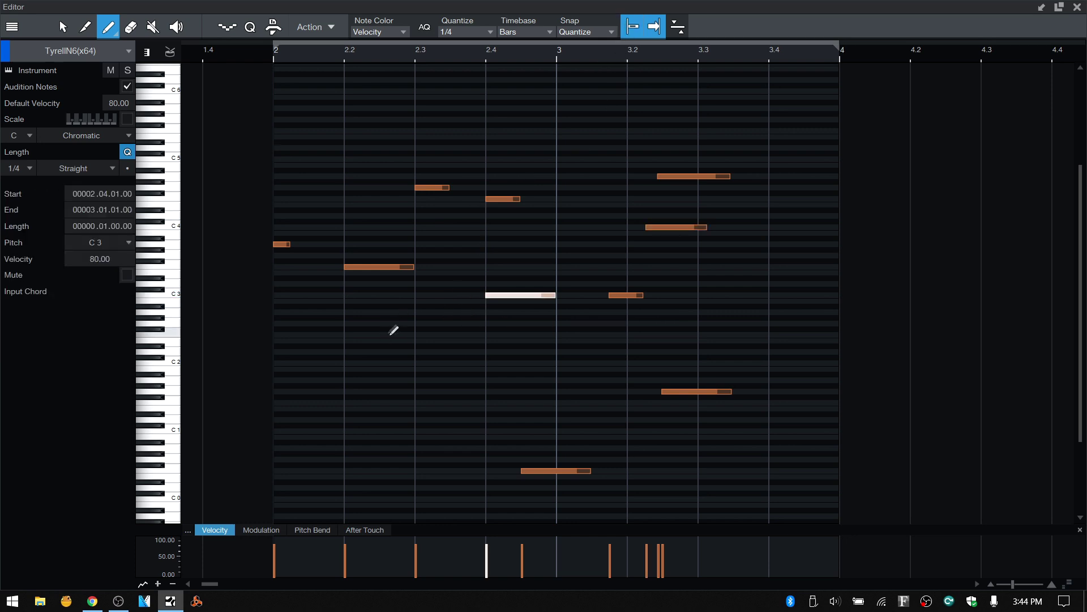
{"action": "left_click", "coordinate": [391, 334]}
{"action": "left_click", "coordinate": [443, 379]}
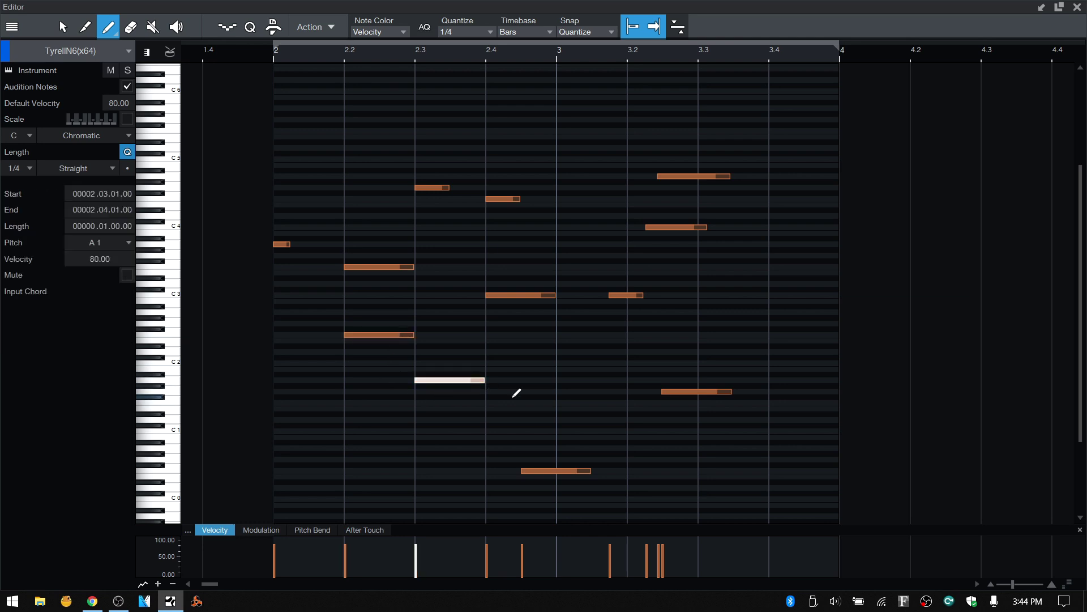
{"action": "left_click", "coordinate": [513, 396]}
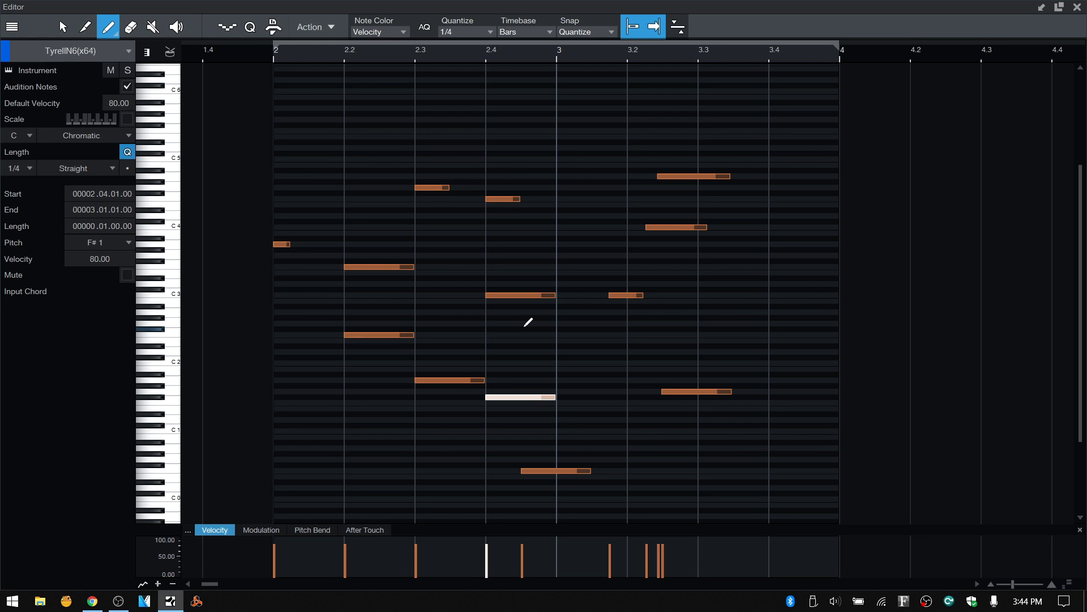
Select all notes starting from 2.4 onward with the Arrow tool and delete them.
{"action": "key", "text": "1"}
{"action": "left_click_drag", "start_coordinate": [485, 133], "coordinate": [776, 508]}
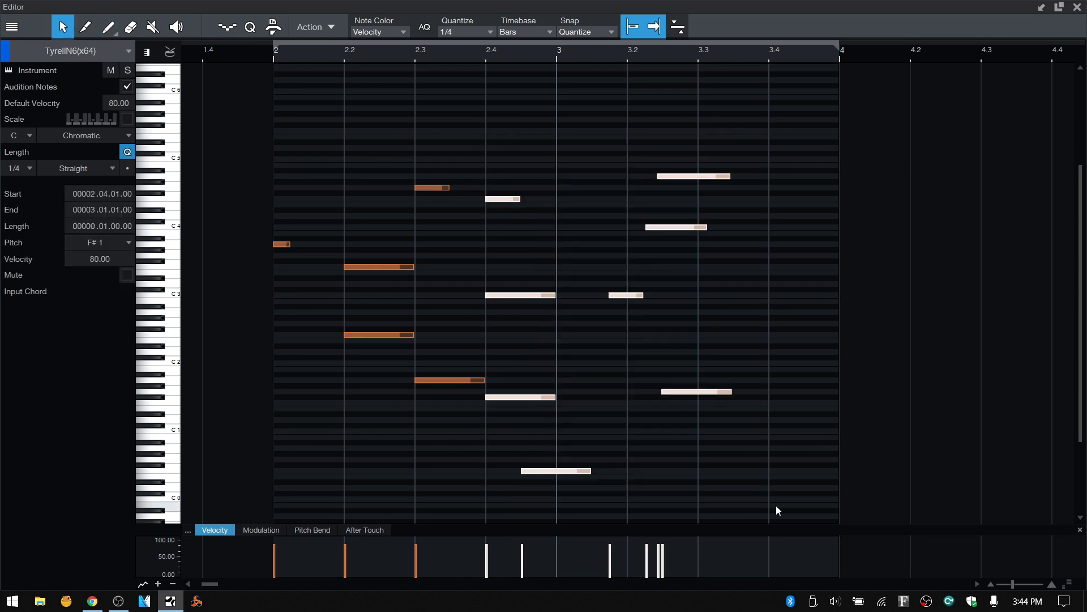
{"action": "key", "text": "Delete"}
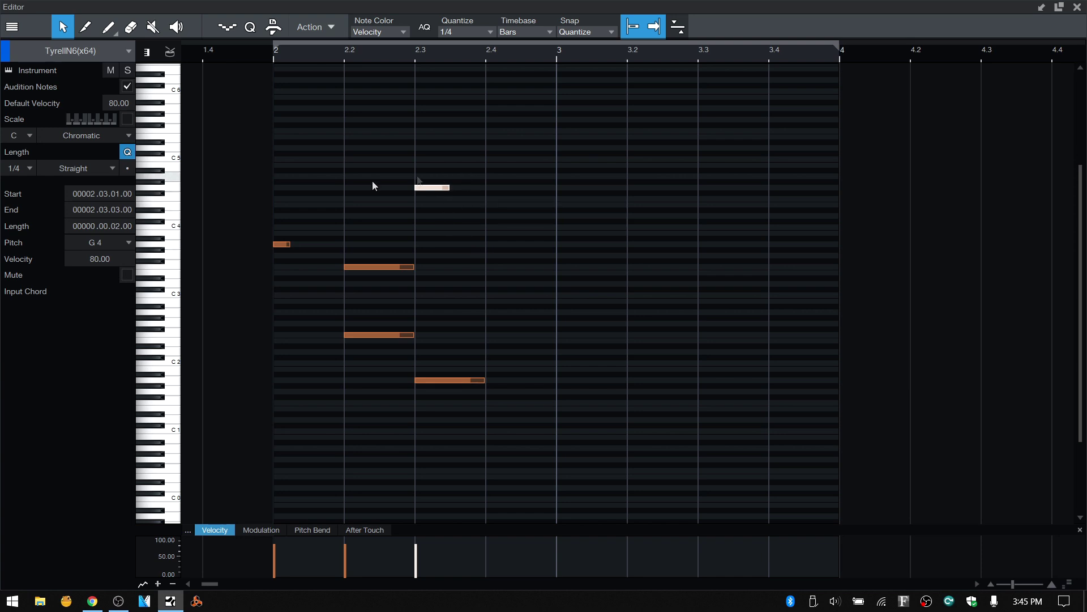
Lengthen the G4 note at 2.3 so it ends at 2.4, keeping its start at 2.3.
{"action": "left_click_drag", "start_coordinate": [449, 189], "coordinate": [493, 193]}
{"action": "mouse_move", "coordinate": [410, 190]}
{"action": "left_mouse_down"}
{"action": "mouse_move", "coordinate": [344, 189]}
{"action": "mouse_move", "coordinate": [413, 191]}
{"action": "left_mouse_up"}
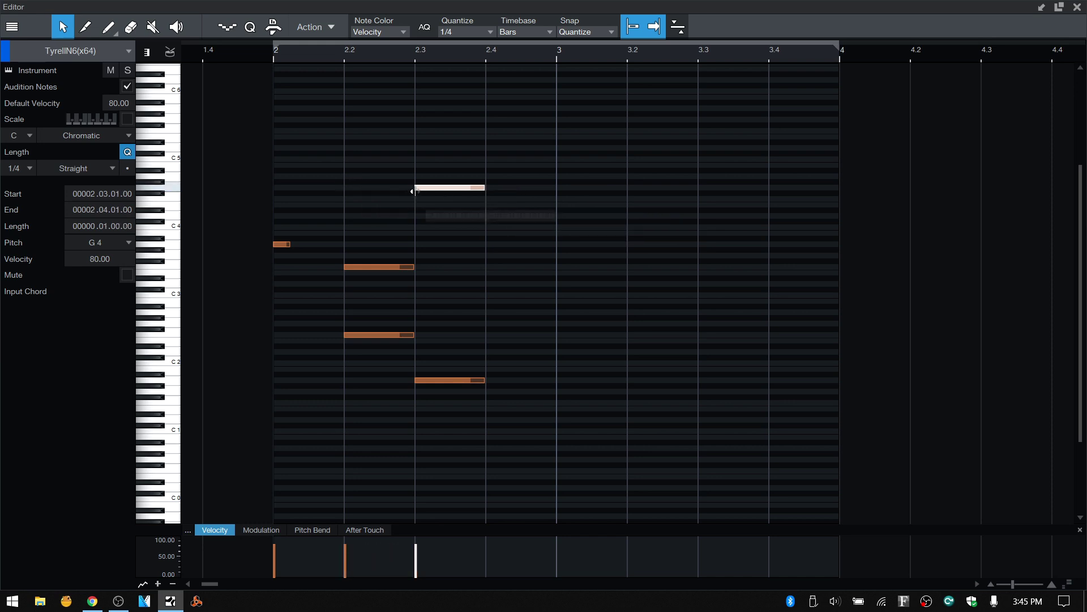
Lengthen the G4 note at 2.3 so it ends at bar 3, and duplicate it twice in sequence up to bar 4.
{"action": "left_click_drag", "start_coordinate": [486, 189], "coordinate": [563, 200]}
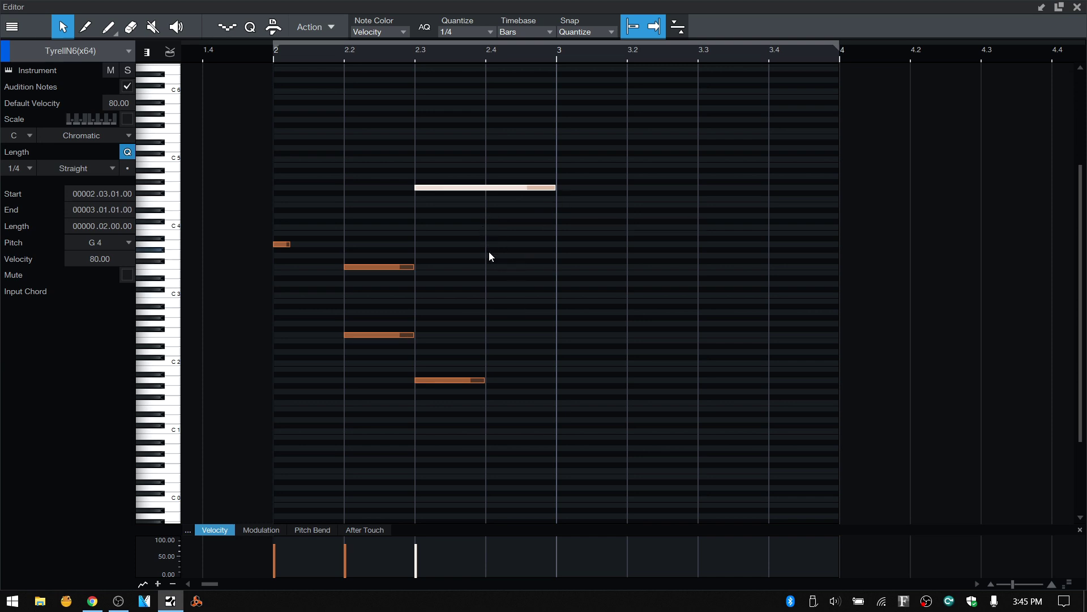
{"action": "key", "text": "d"}
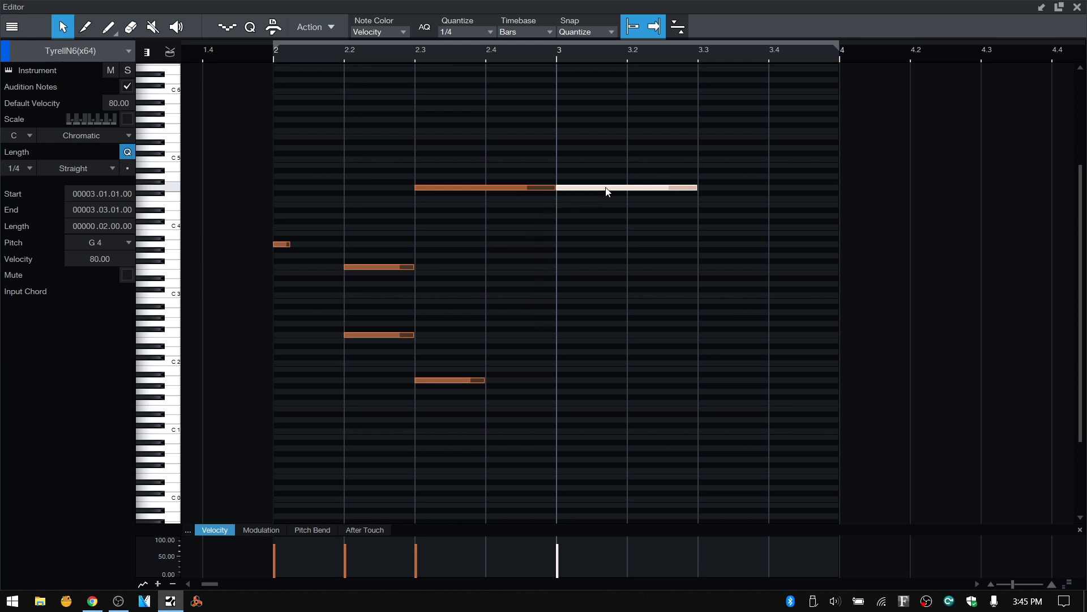
{"action": "left_click_drag", "start_coordinate": [607, 190], "coordinate": [746, 189]}
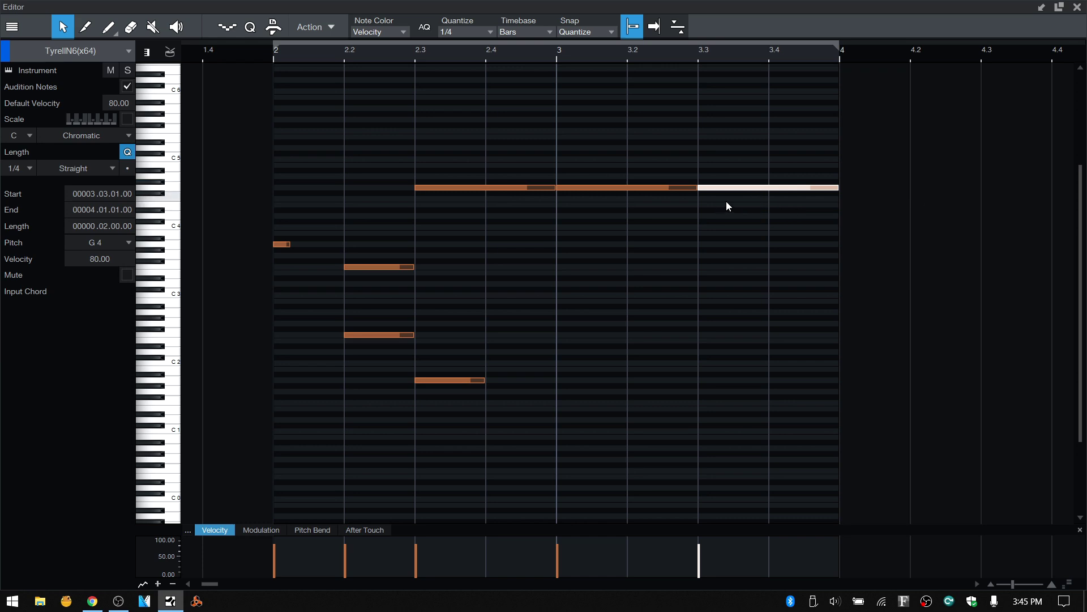
Turn off Audition Notes and undo the G4 edits until no G4 notes remain.
{"action": "left_click", "coordinate": [128, 86]}
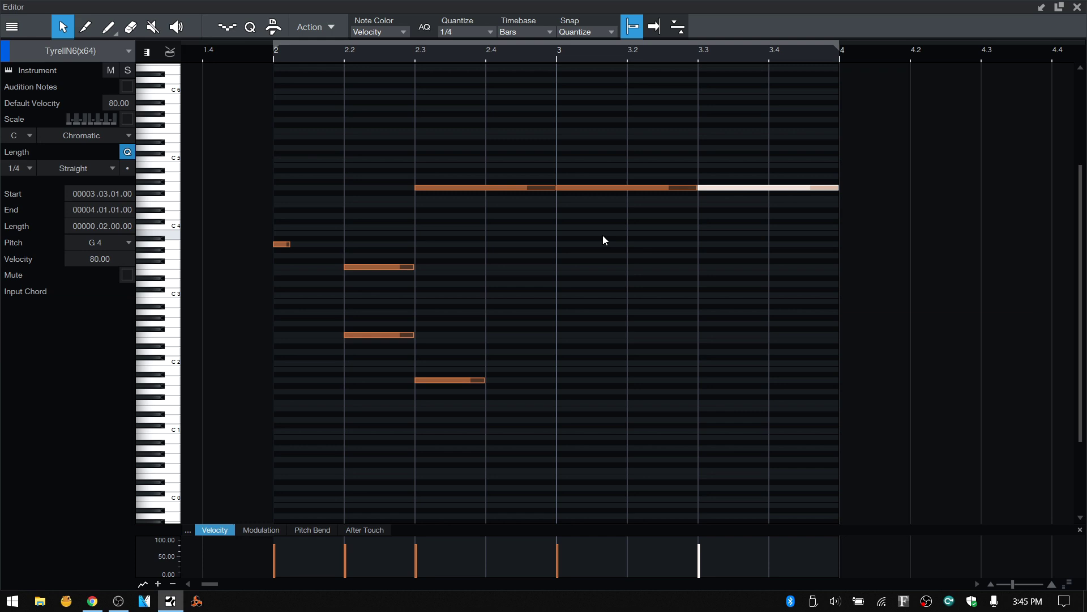
{"action": "key", "text": "ctrl+z"}
{"action": "key", "text": "ctrl+z"}
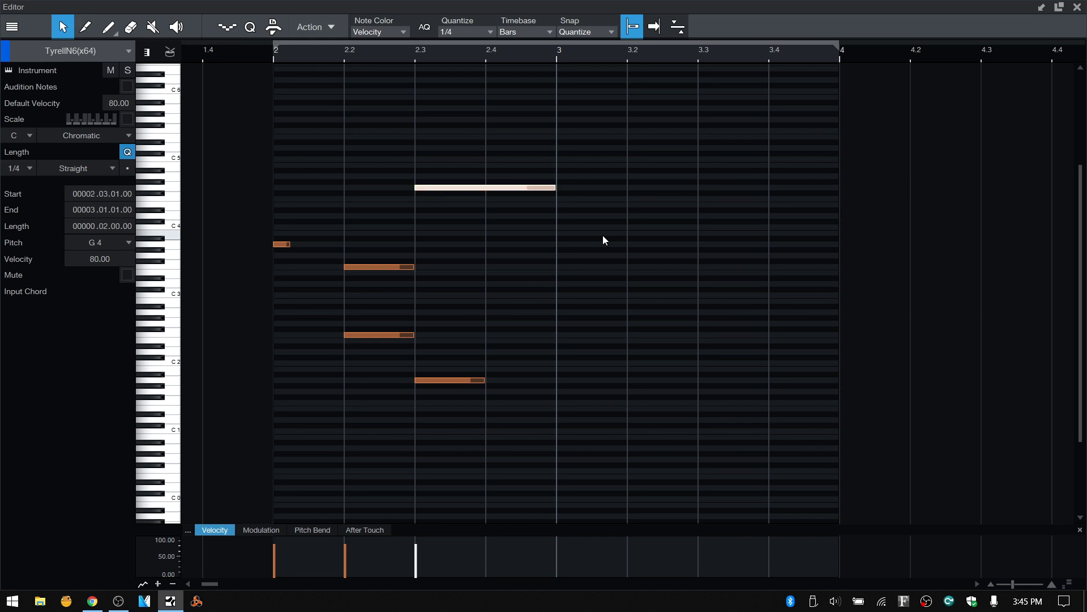
{"action": "key", "text": "ctrl+z"}
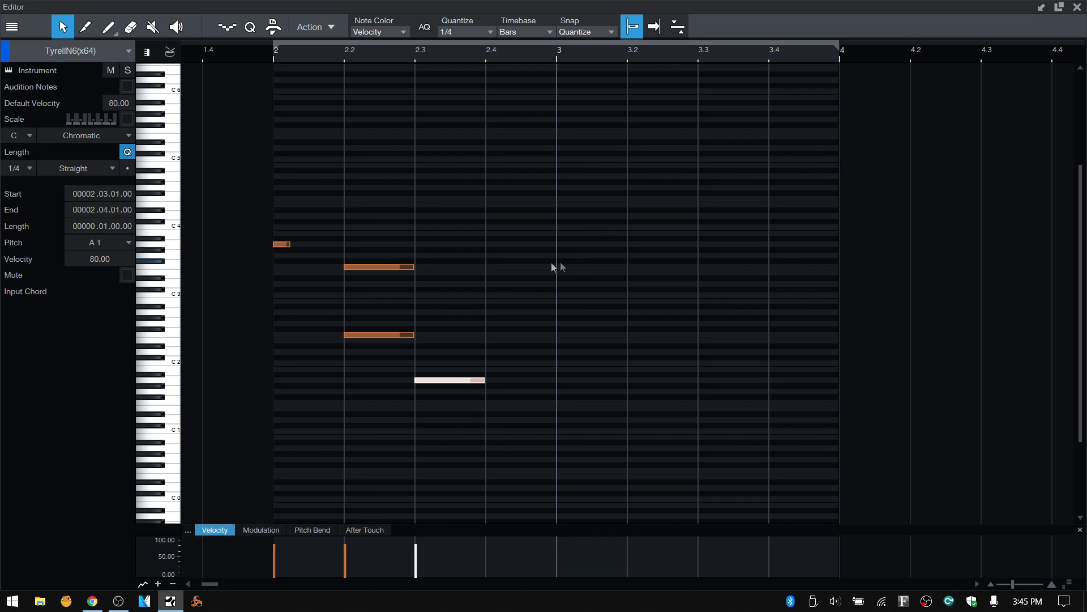
Select the three notes between 2.2 and 2.4, try pasting a copy at bar 3, and undo the paste.
{"action": "left_click_drag", "start_coordinate": [344, 202], "coordinate": [554, 486]}
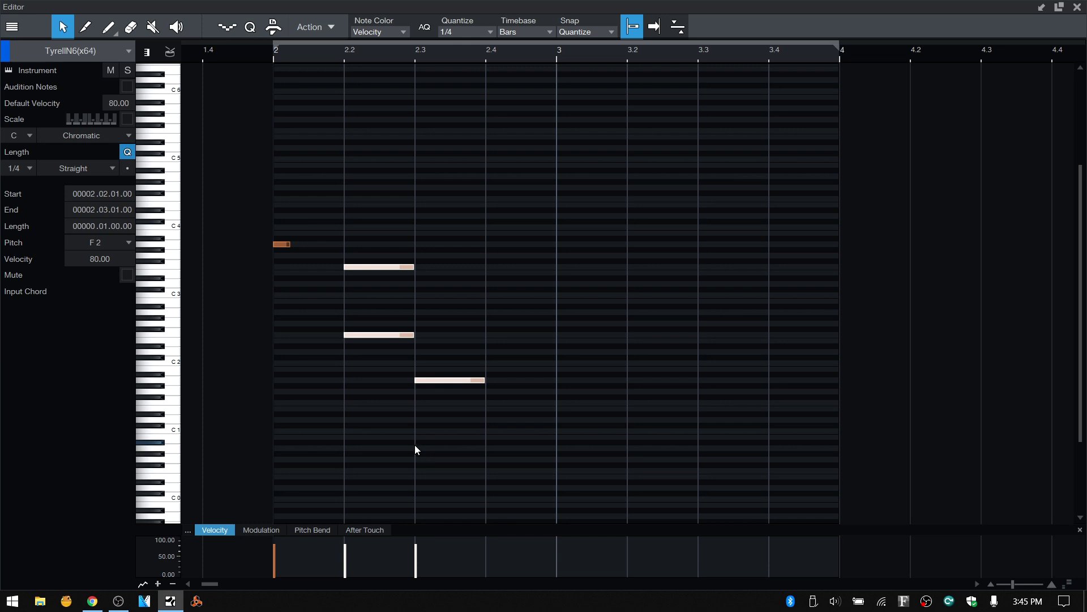
{"action": "left_click", "coordinate": [556, 51]}
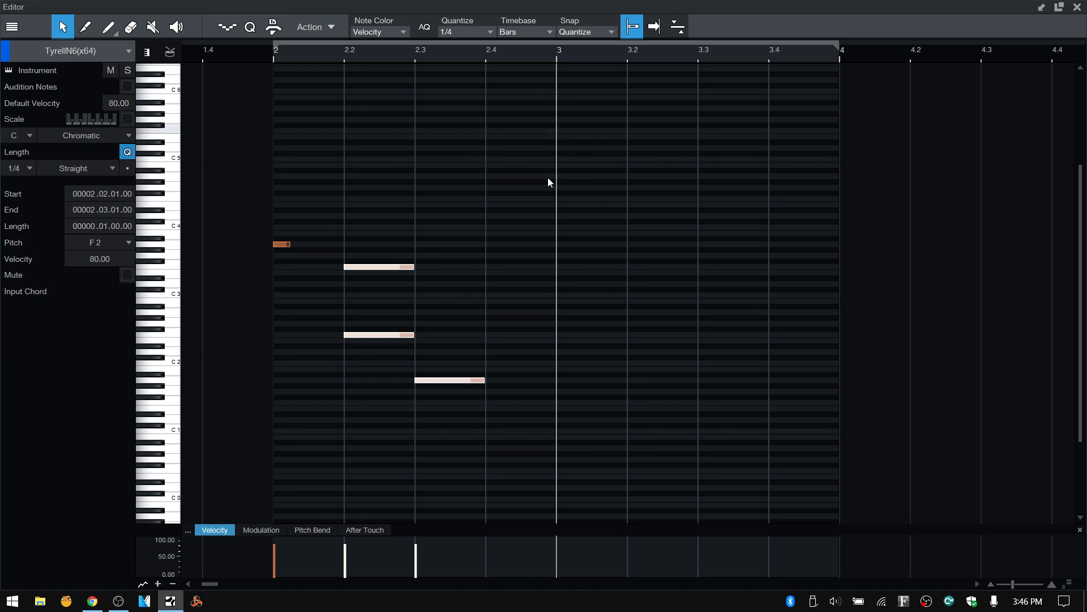
{"action": "key", "text": "ctrl+v"}
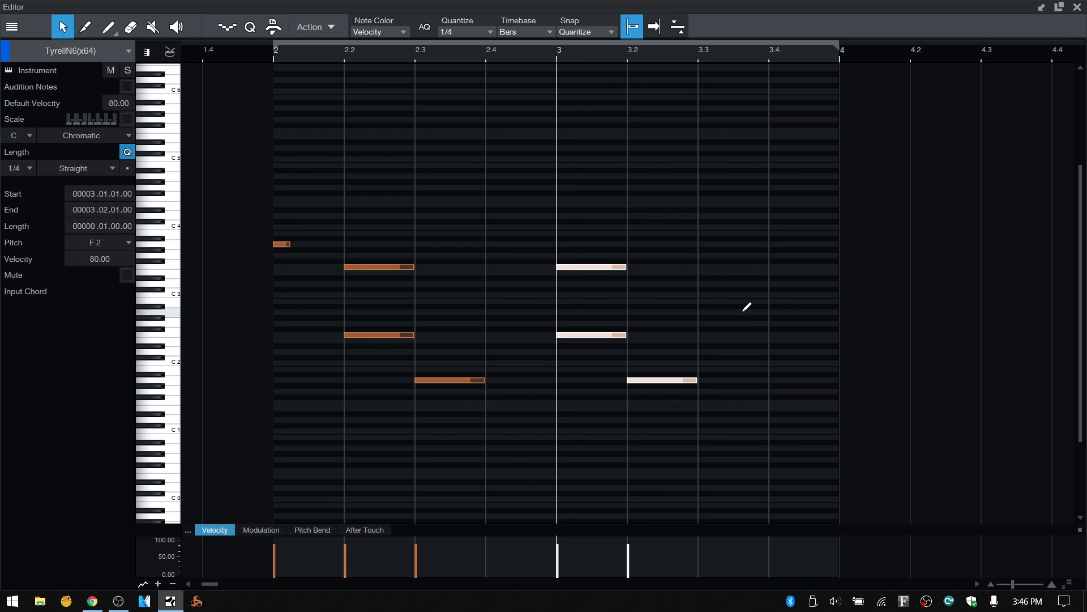
{"action": "key", "text": "ctrl+z"}
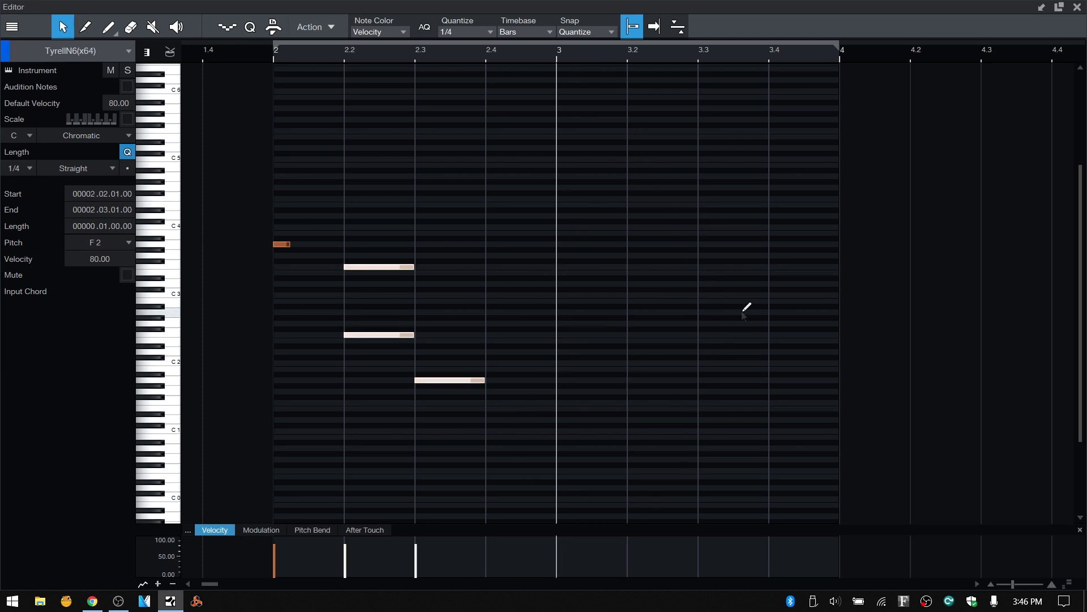
Copy the three selected notes, paste them at bar 3, and clear the selection.
{"action": "right_click", "coordinate": [379, 269]}
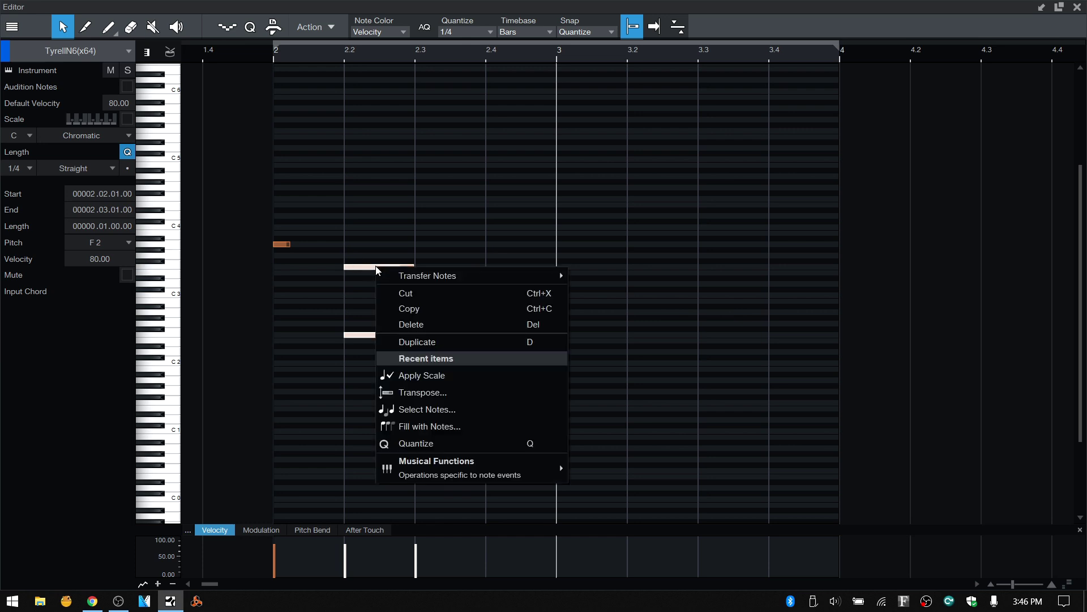
{"action": "left_click", "coordinate": [434, 308]}
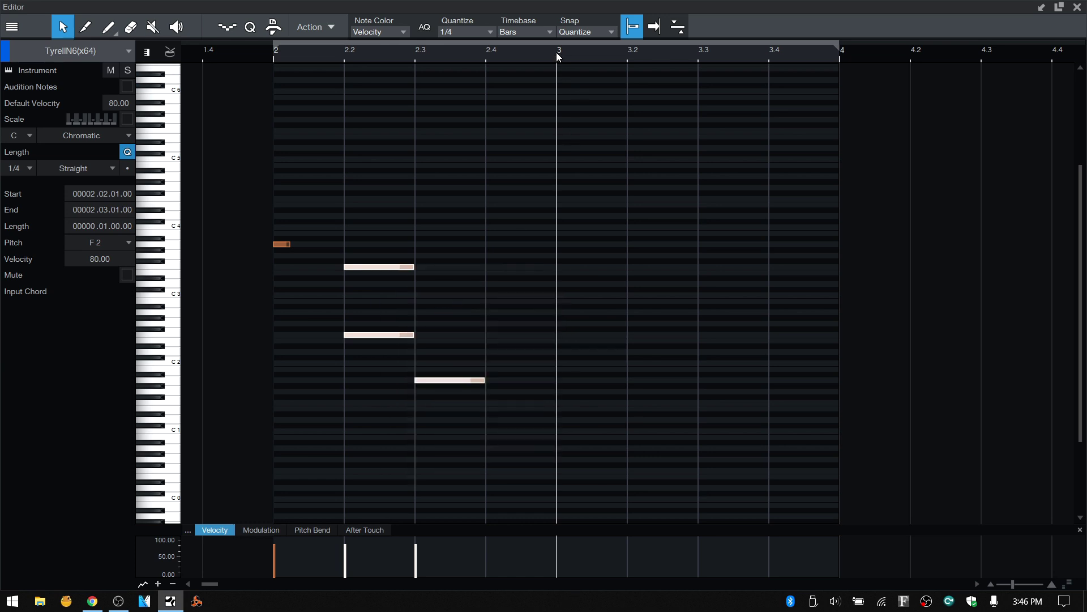
{"action": "right_click", "coordinate": [658, 279]}
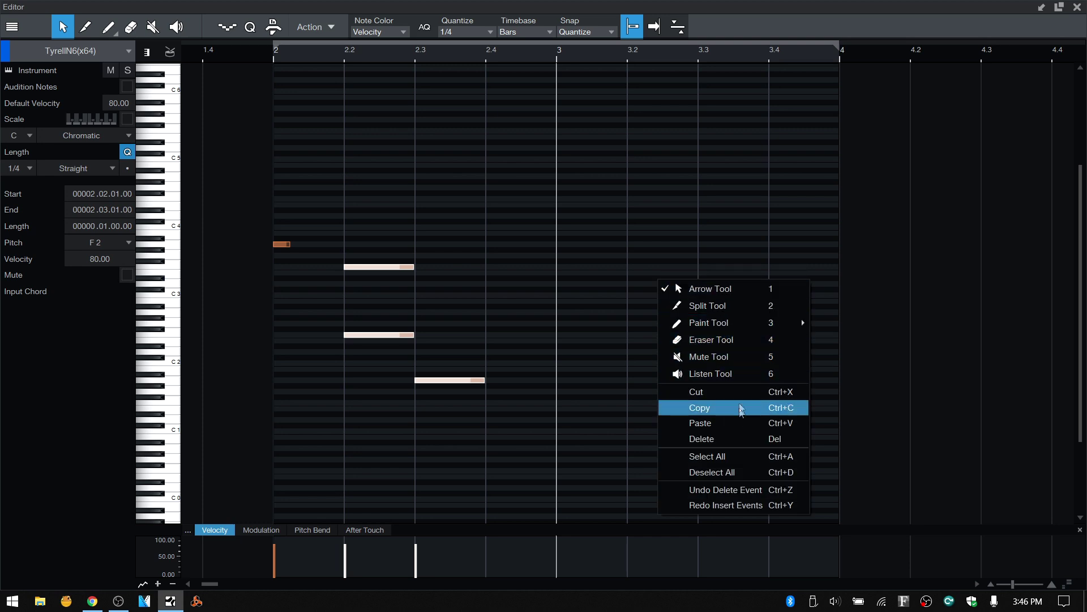
{"action": "left_click", "coordinate": [735, 422]}
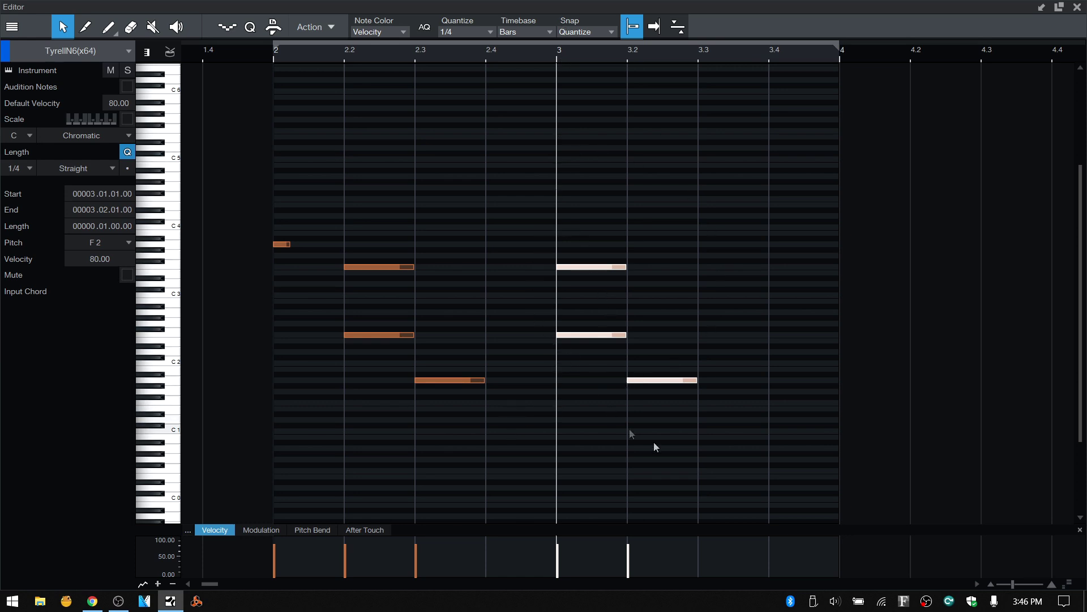
{"action": "left_click", "coordinate": [664, 253]}
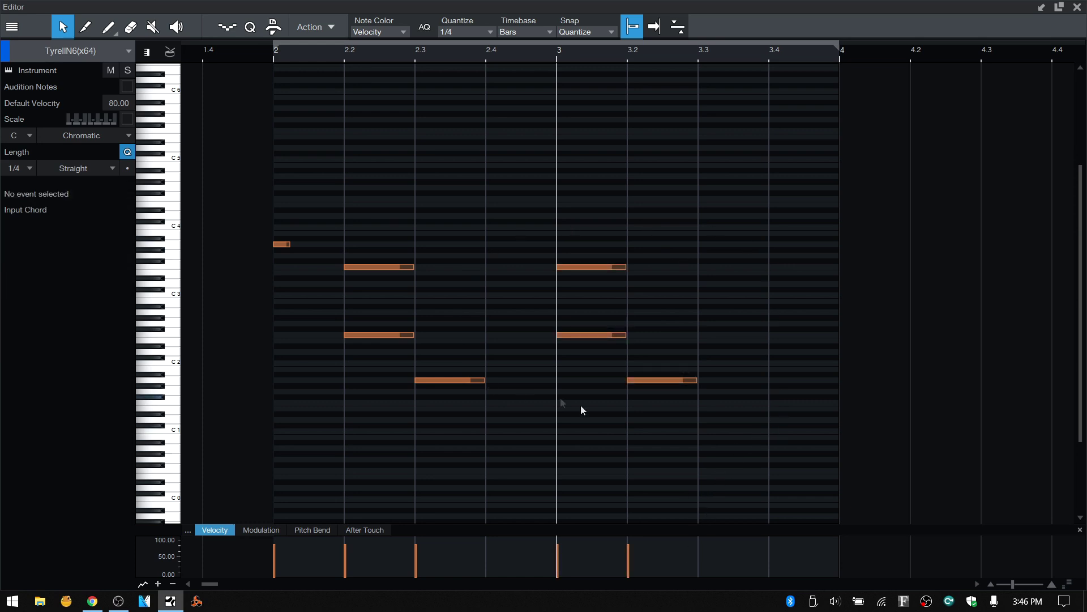
Try a selection box around the notes from 2.2 onward, select every note at once, and clear the selection.
{"action": "left_click_drag", "start_coordinate": [768, 473], "coordinate": [314, 199]}
{"action": "left_click", "coordinate": [480, 463]}
{"action": "key", "text": "ctrl+a"}
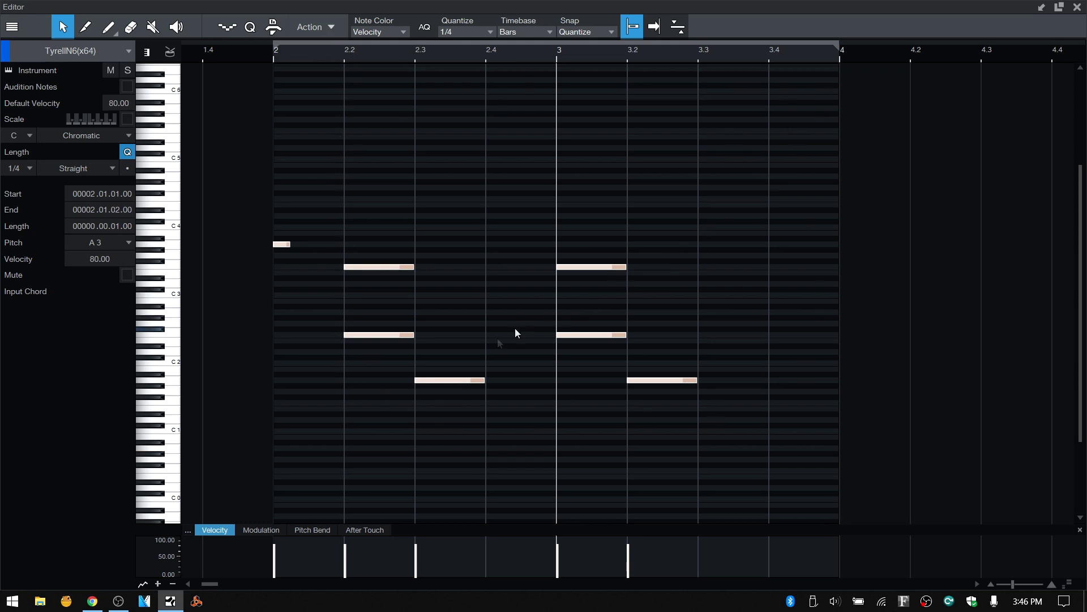
{"action": "left_click", "coordinate": [453, 434]}
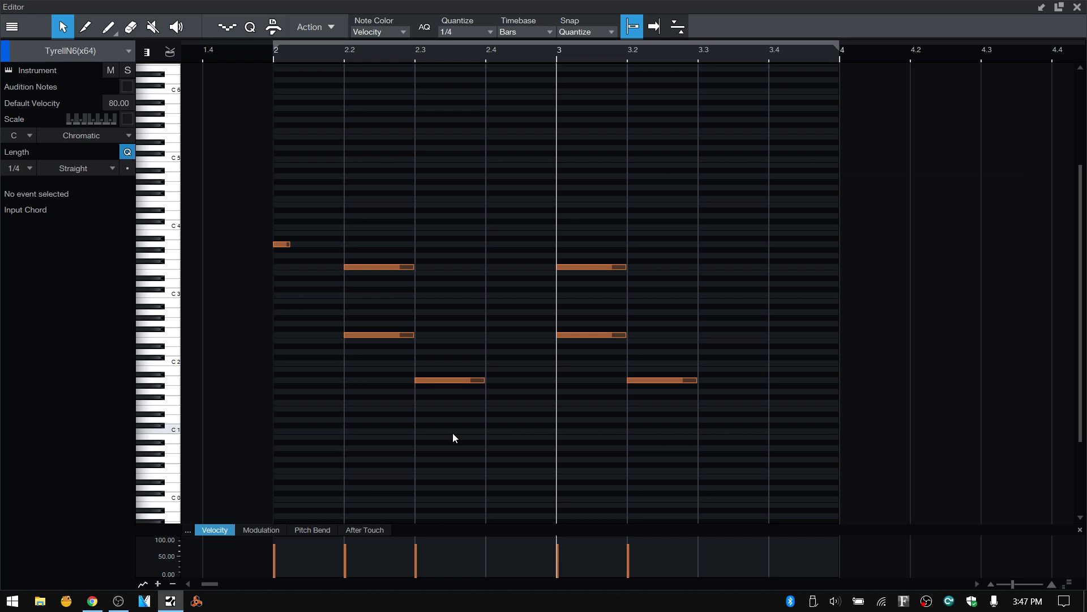
Step the selection forward note by note from the A3 note at bar 2 to the A1 note at 3.2.
{"action": "key", "text": "Right"}
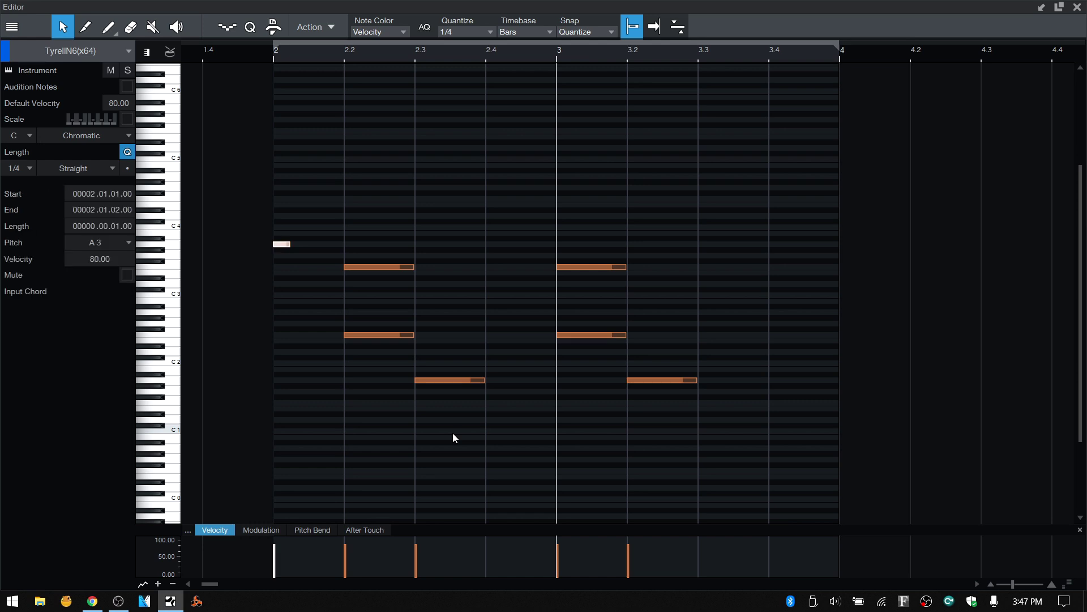
{"action": "key", "text": "Right"}
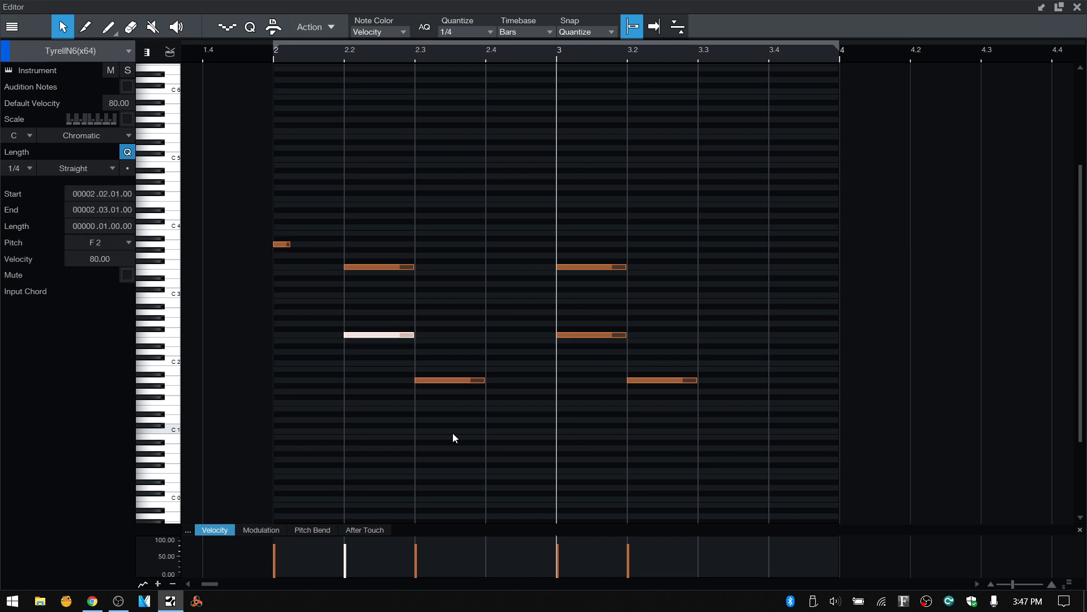
{"action": "key", "text": "Right"}
{"action": "key", "text": "Right"}
{"action": "key", "text": "Right"}
{"action": "key", "text": "Right"}
{"action": "key", "text": "Right"}
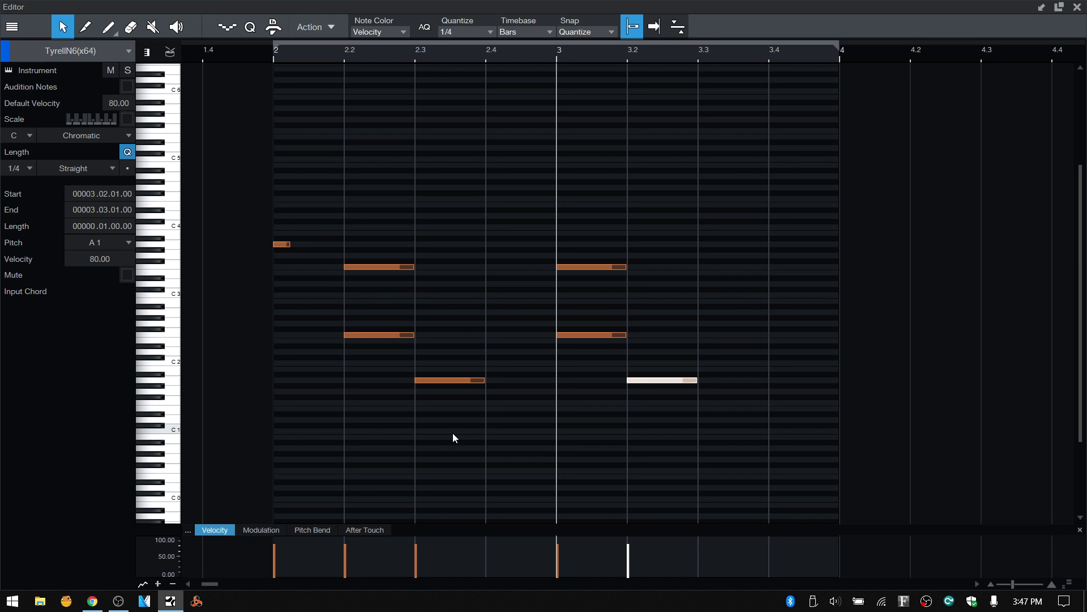
Step the selection backward note by note to the A3 note at bar 2.
{"action": "key", "text": "Left"}
{"action": "key", "text": "Left"}
{"action": "key", "text": "Left"}
{"action": "key", "text": "Left"}
{"action": "key", "text": "Left"}
{"action": "key", "text": "Left"}
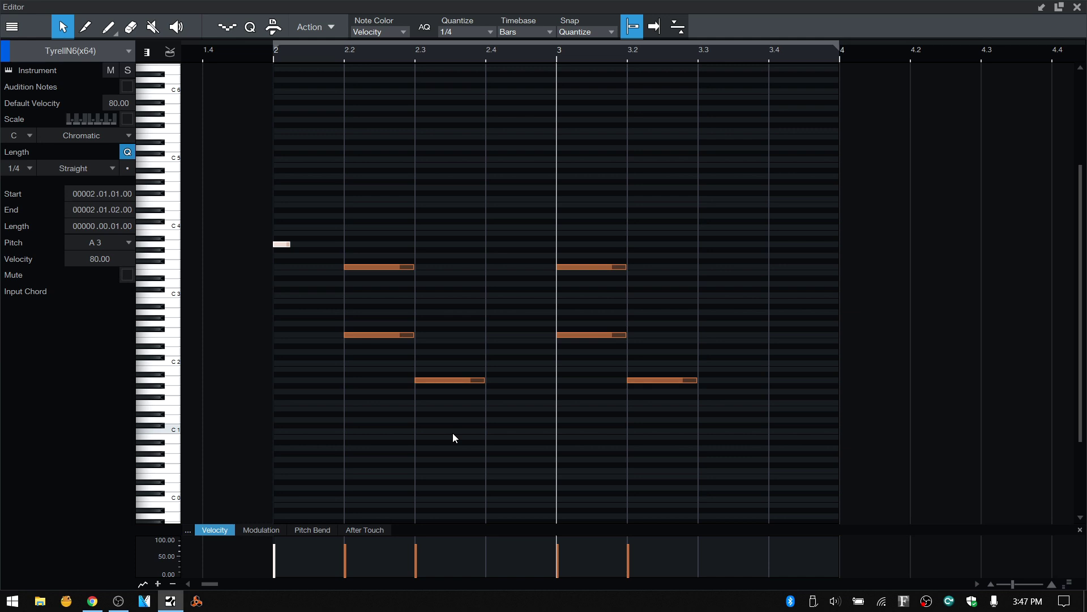
Extend the selection forward one note at a time across all notes, and reduce it to the A1 note at 3.2.
{"action": "key", "text": "shift+Right"}
{"action": "key", "text": "shift+Right"}
{"action": "key", "text": "shift+Right"}
{"action": "key", "text": "shift+Right"}
{"action": "key", "text": "shift+Right"}
{"action": "key", "text": "shift+Right"}
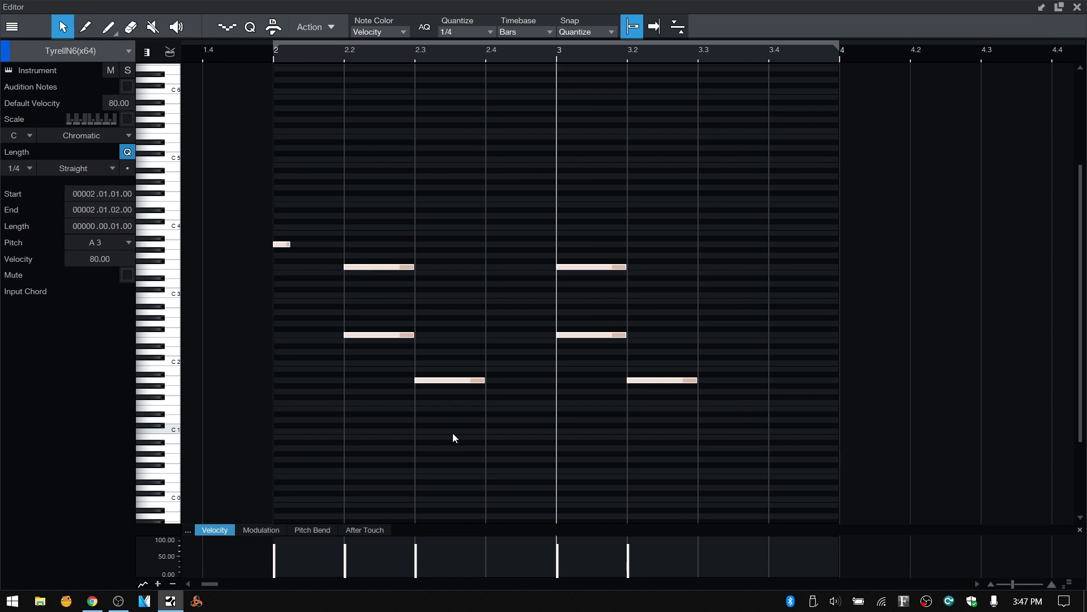
{"action": "key", "text": "Right"}
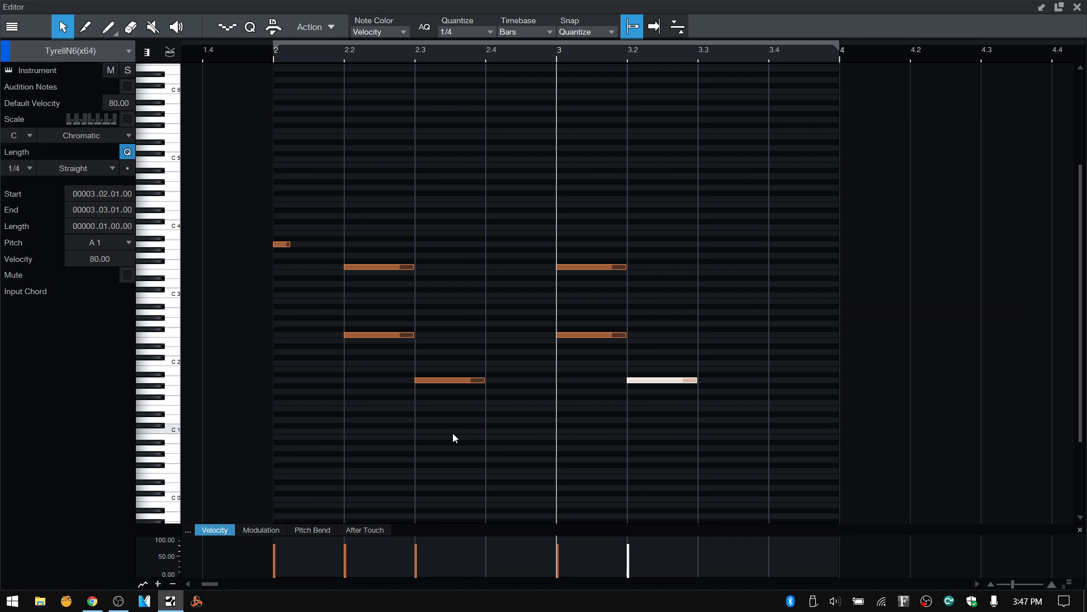
Extend the selection backward one note at a time from the A1 note at 3.2 towards the first note.
{"action": "key", "text": "shift+Left"}
{"action": "key", "text": "shift+Left"}
{"action": "key", "text": "shift+Left"}
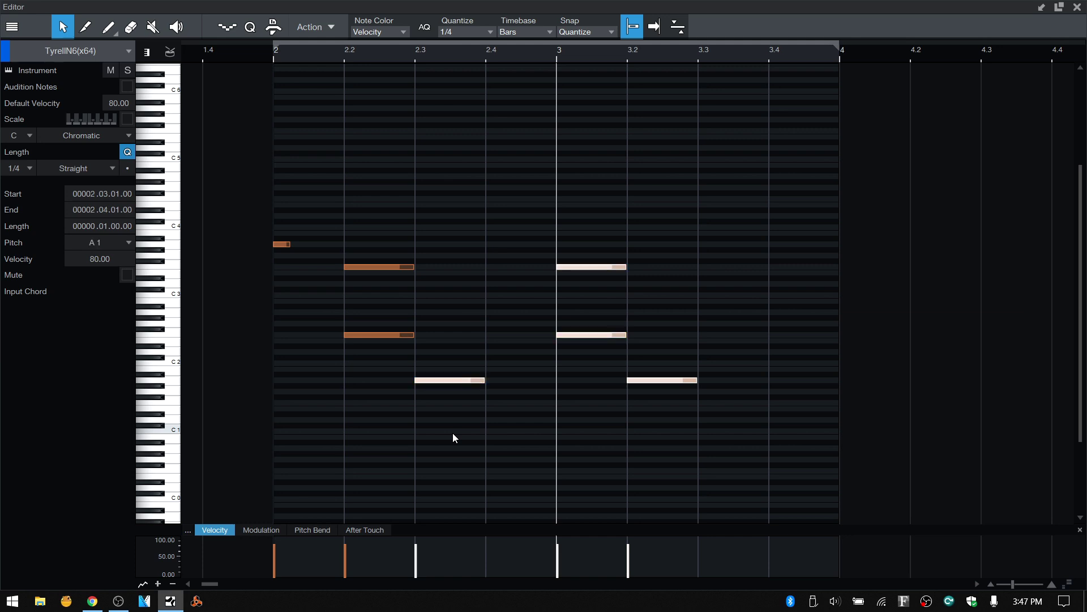
{"action": "key", "text": "shift+Left"}
{"action": "key", "text": "shift+Left"}
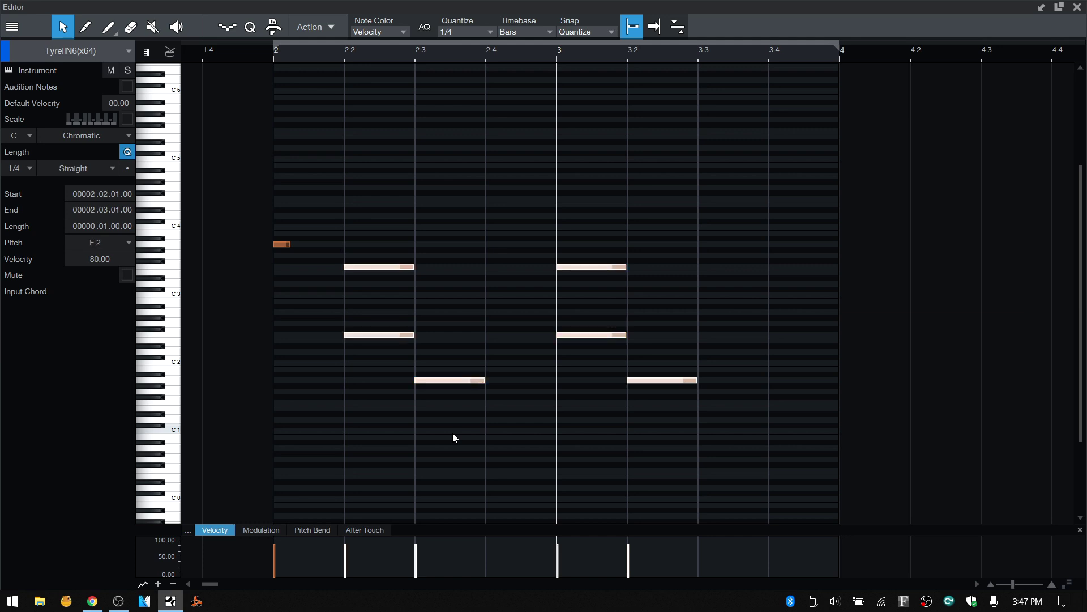
{"action": "key", "text": "shift+Left"}
Shrink the extended selection note by note until only the A1 note at 3.2 is selected.
{"action": "key", "text": "shift+Right"}
{"action": "key", "text": "shift+Right"}
{"action": "key", "text": "shift+Right"}
{"action": "key", "text": "shift+Right"}
{"action": "key", "text": "shift+Right"}
{"action": "key", "text": "shift+Right"}
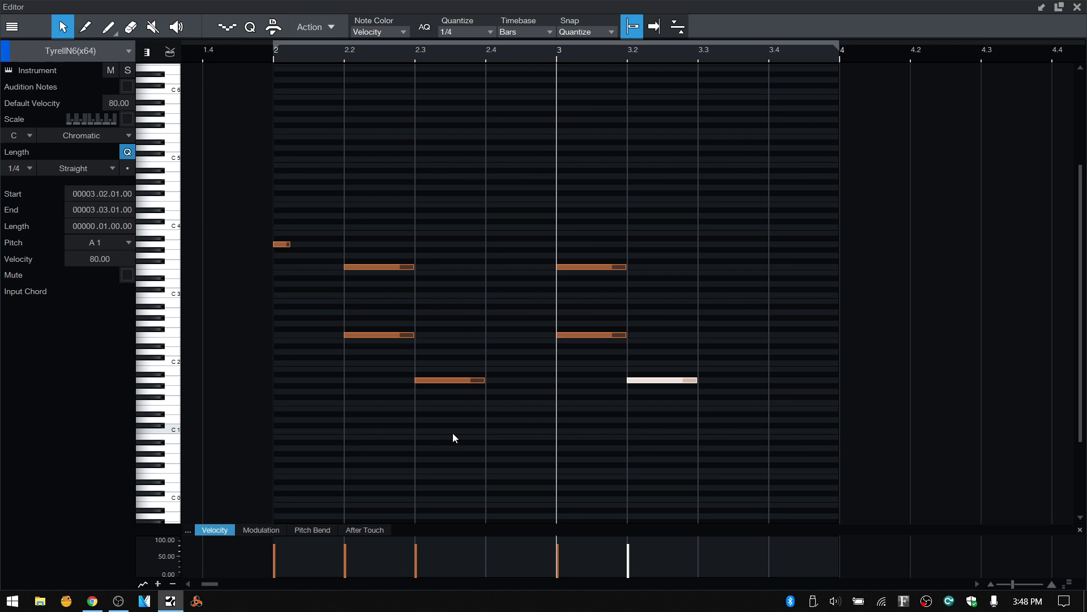
Look over the available note actions and the Select Notes options, and cancel without applying anything.
{"action": "left_click", "coordinate": [331, 27]}
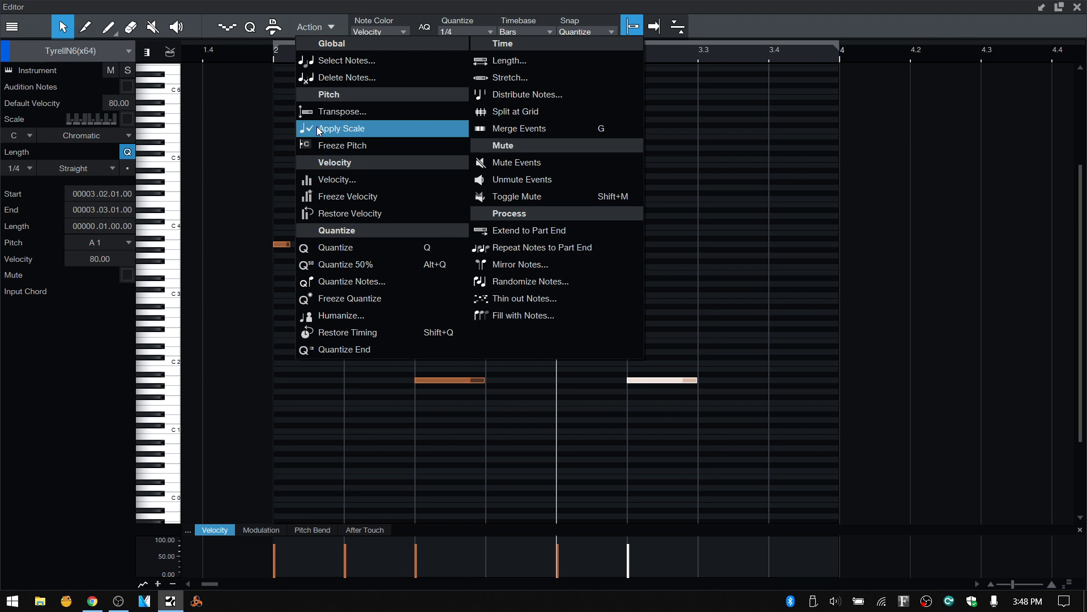
{"action": "left_click", "coordinate": [355, 60]}
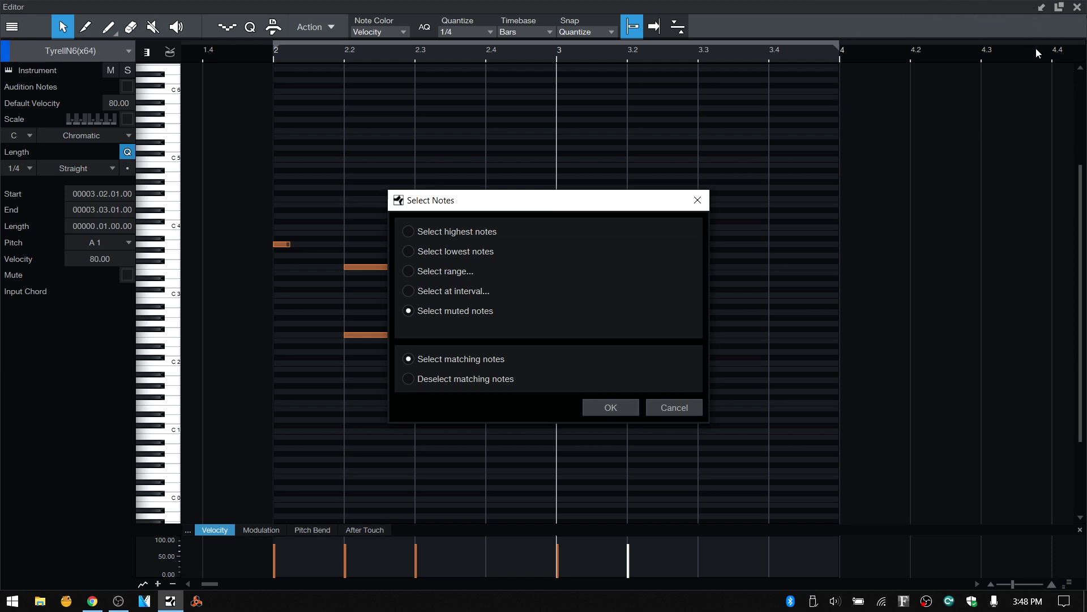
{"action": "left_click", "coordinate": [679, 409]}
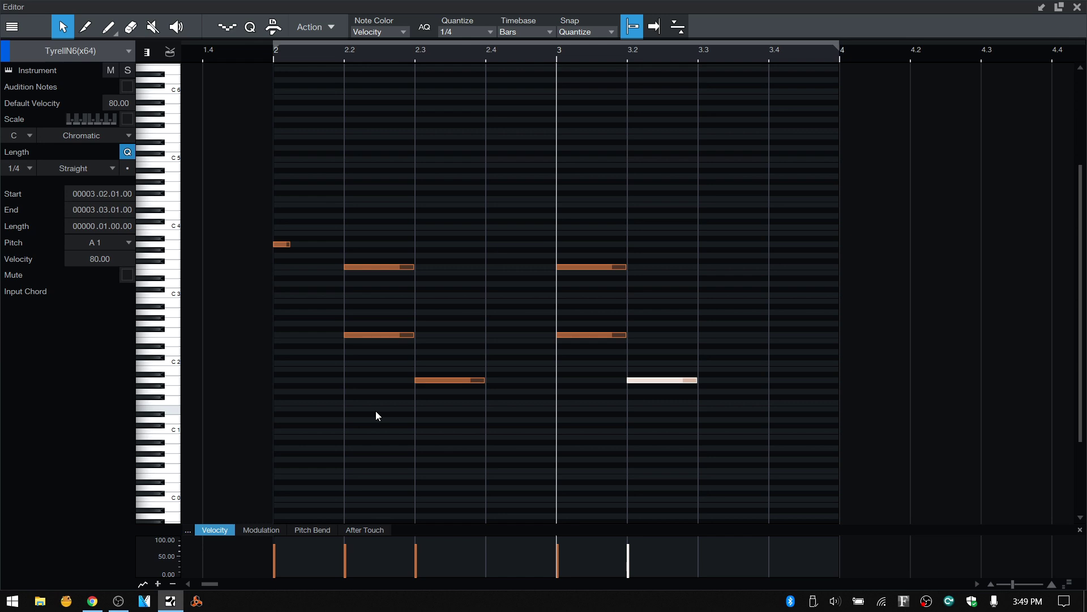
Select the A1 note at 2.3 and extend the selection to the two notes at bar 3.
{"action": "key", "text": "Left"}
{"action": "key", "text": "Left"}
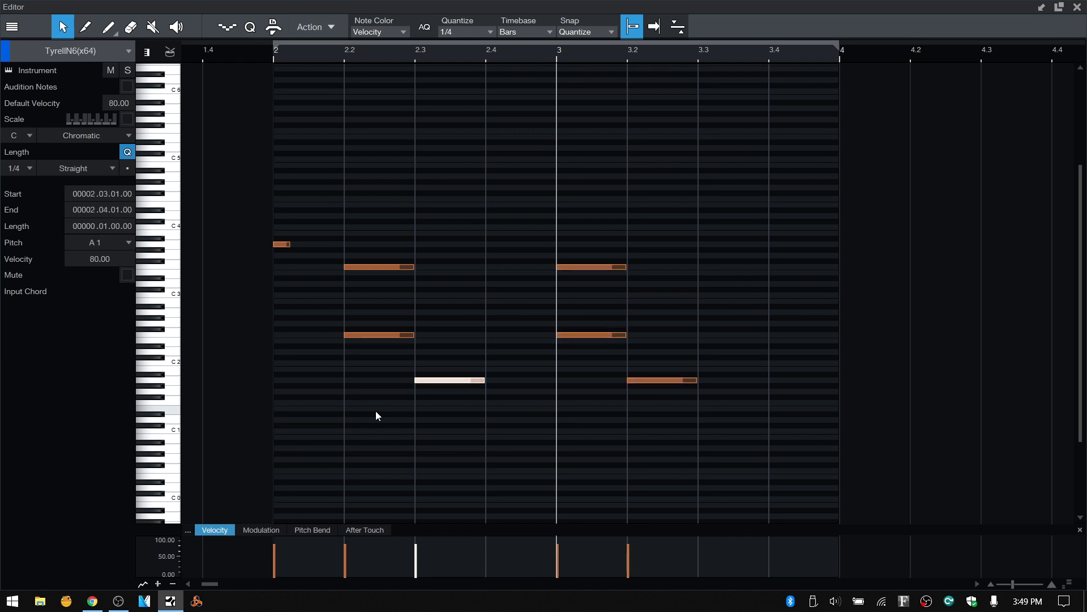
{"action": "key", "text": "shift+Right"}
{"action": "key", "text": "shift+Right"}
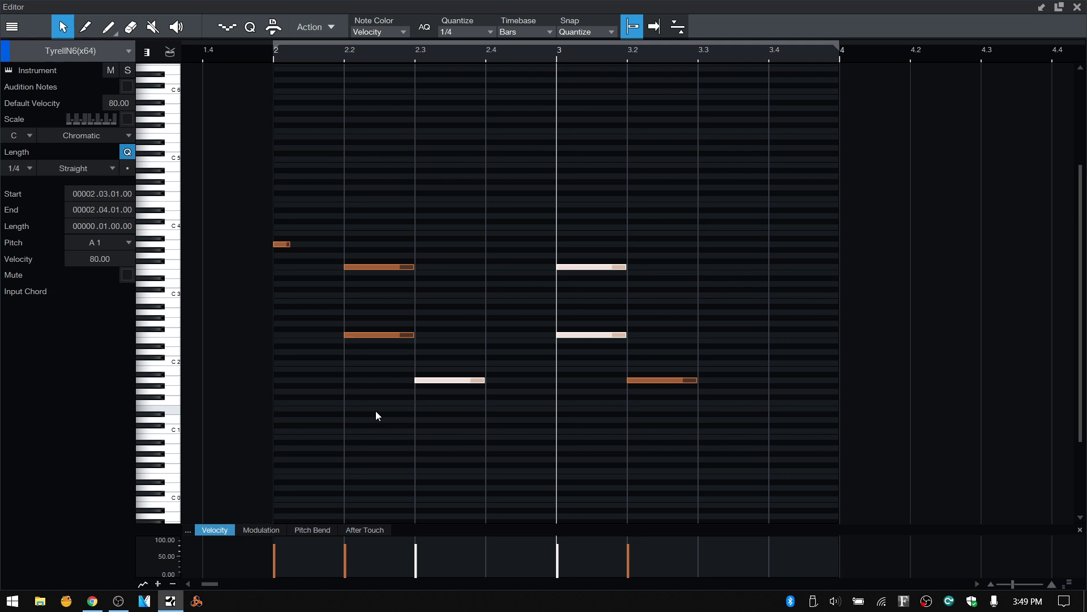
Transpose the three selected notes up in semitones until the note at 2.3 is E2.
{"action": "key", "text": "Up"}
{"action": "key", "text": "Up"}
{"action": "key", "text": "Up"}
{"action": "key", "text": "Up"}
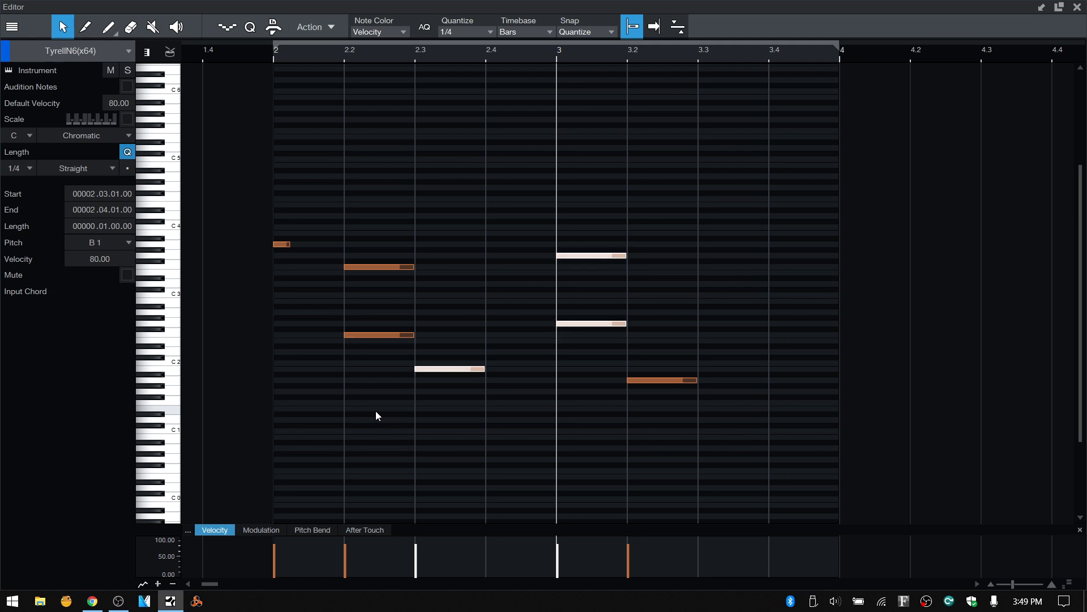
{"action": "key", "text": "Up"}
{"action": "key", "text": "Up"}
{"action": "key", "text": "Up"}
{"action": "key", "text": "Up"}
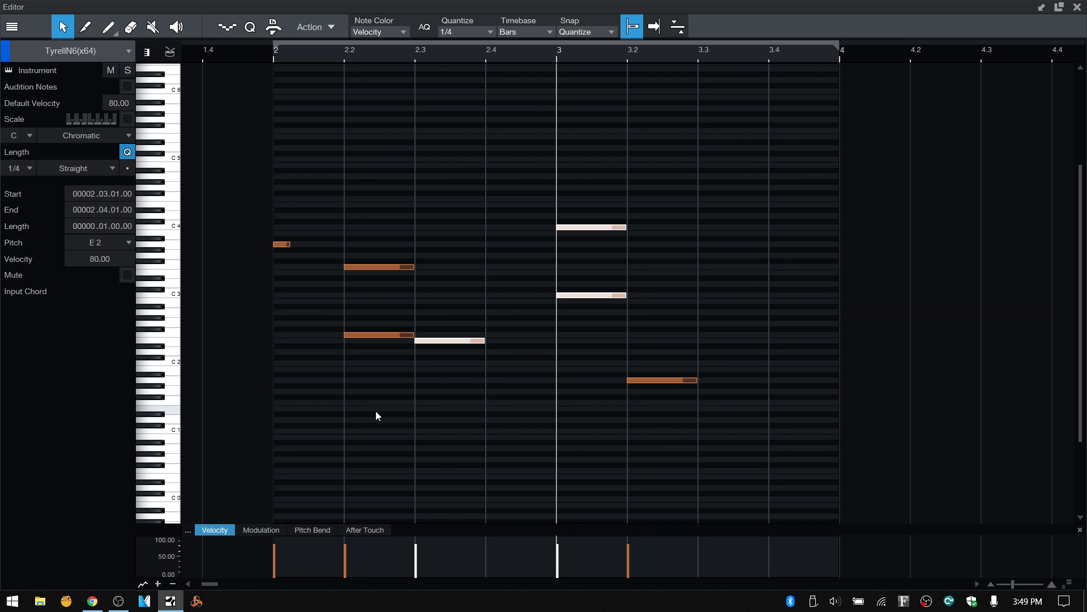
Transpose the three selected notes down in semitones until the note at 2.3 is F1.
{"action": "key", "text": "Down"}
{"action": "key", "text": "Down"}
{"action": "key", "text": "Down"}
{"action": "key", "text": "Down"}
{"action": "key", "text": "Down"}
{"action": "key", "text": "Down"}
{"action": "key", "text": "Down"}
{"action": "key", "text": "Down"}
{"action": "key", "text": "Down"}
{"action": "key", "text": "Down"}
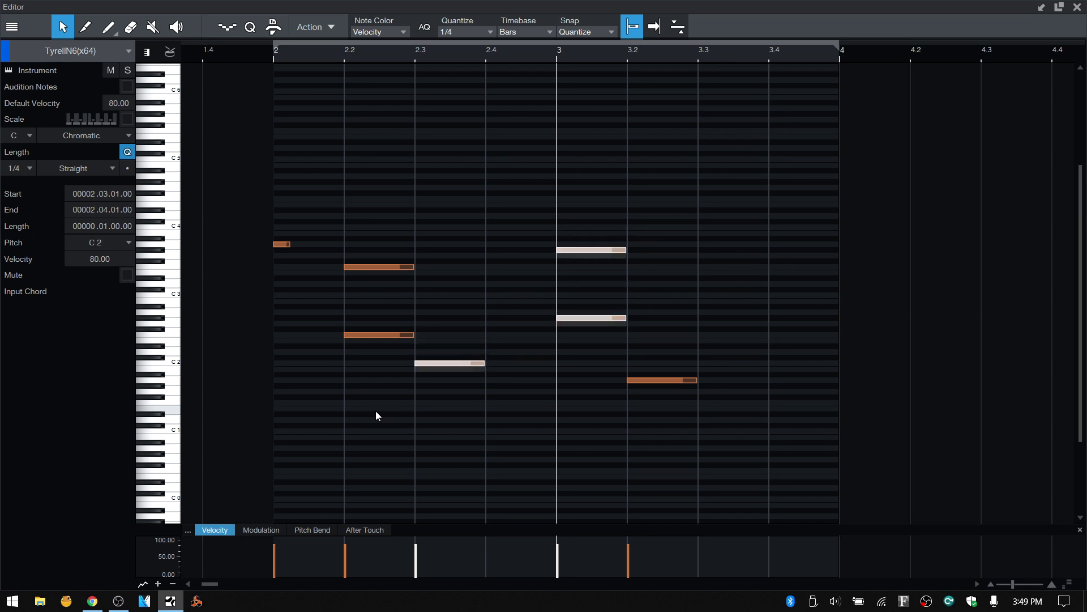
{"action": "key", "text": "Down"}
{"action": "key", "text": "Down"}
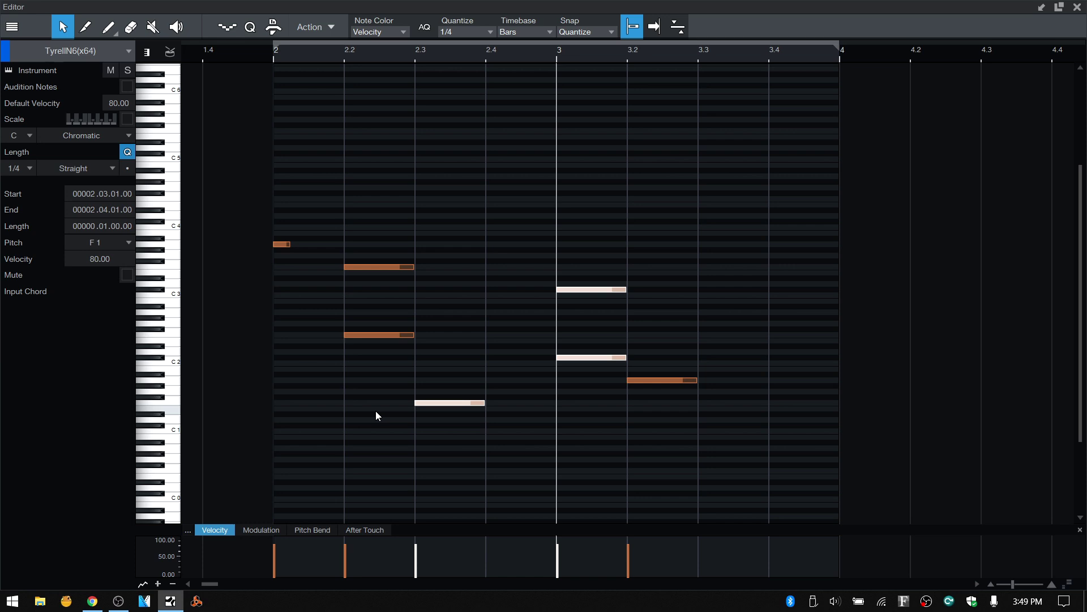
Transpose the three selected notes up and down in octave steps, ending with the note at 2.3 on F2.
{"action": "key", "text": "shift+Up"}
{"action": "key", "text": "shift+Down"}
{"action": "key", "text": "shift+Down"}
{"action": "key", "text": "shift+Up"}
{"action": "key", "text": "shift+Up"}
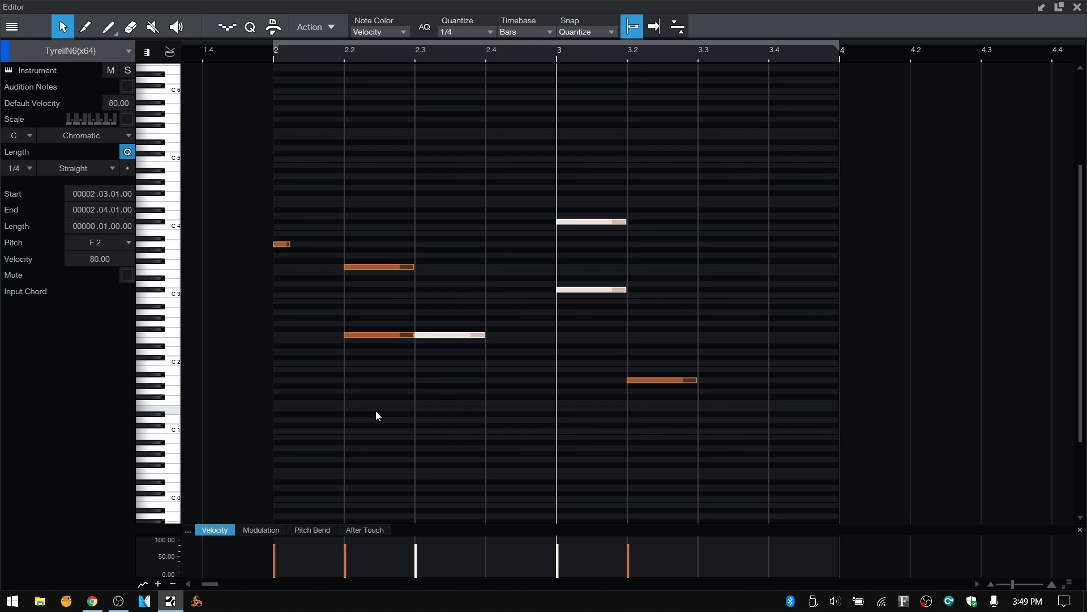
Look over the Transpose action's options for the selected notes and cancel without applying anything.
{"action": "left_click", "coordinate": [332, 27]}
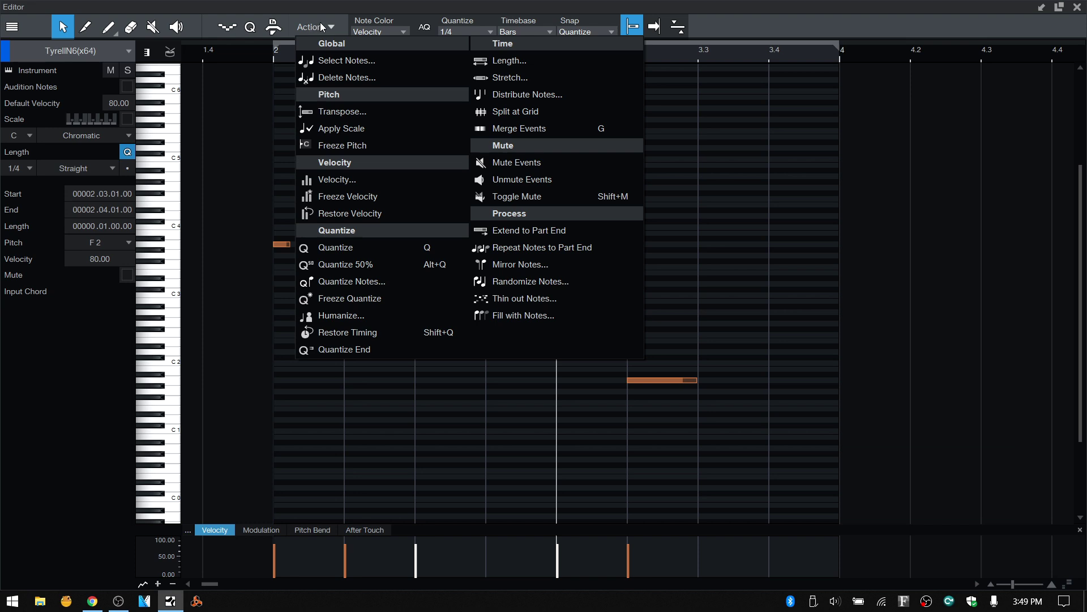
{"action": "left_click", "coordinate": [343, 112]}
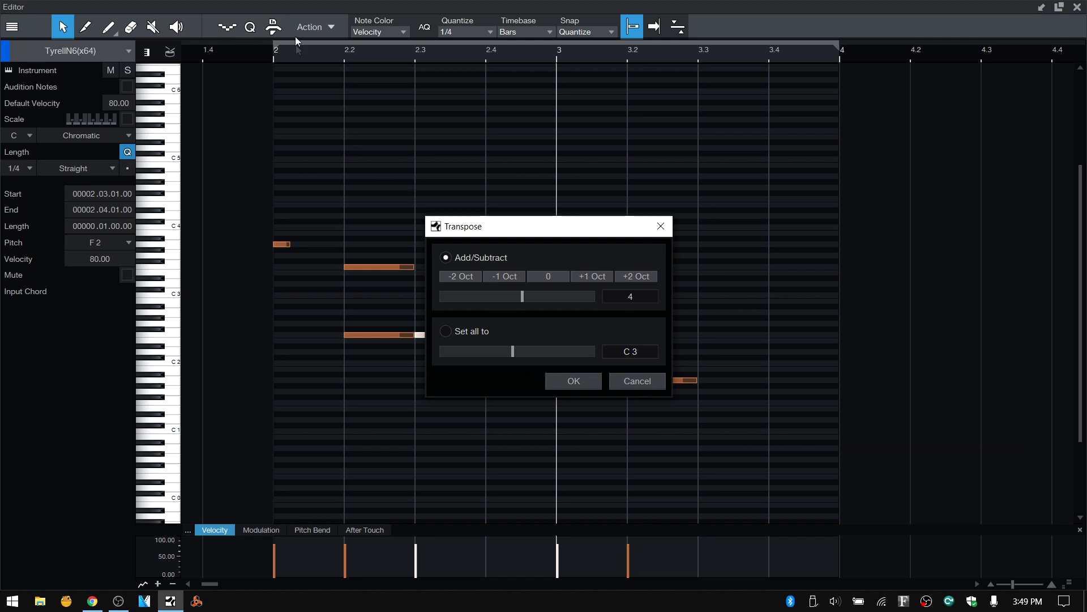
{"action": "left_click", "coordinate": [634, 382]}
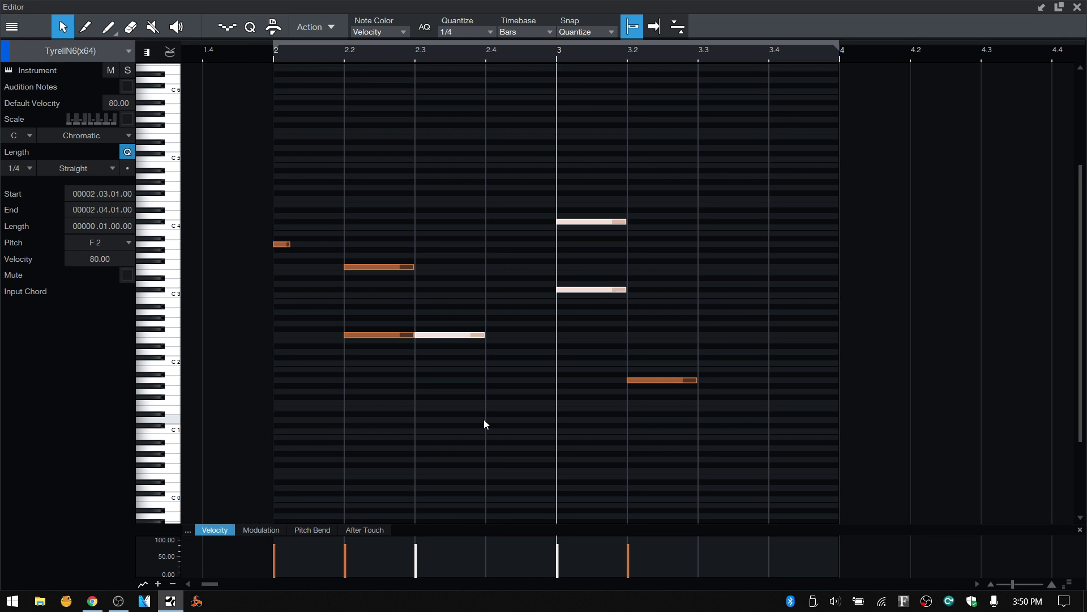
Nudge the three selected notes later in quarter-note steps until the F2 note starts at bar 3.
{"action": "key", "text": "alt+Right"}
{"action": "key", "text": "alt+Right"}
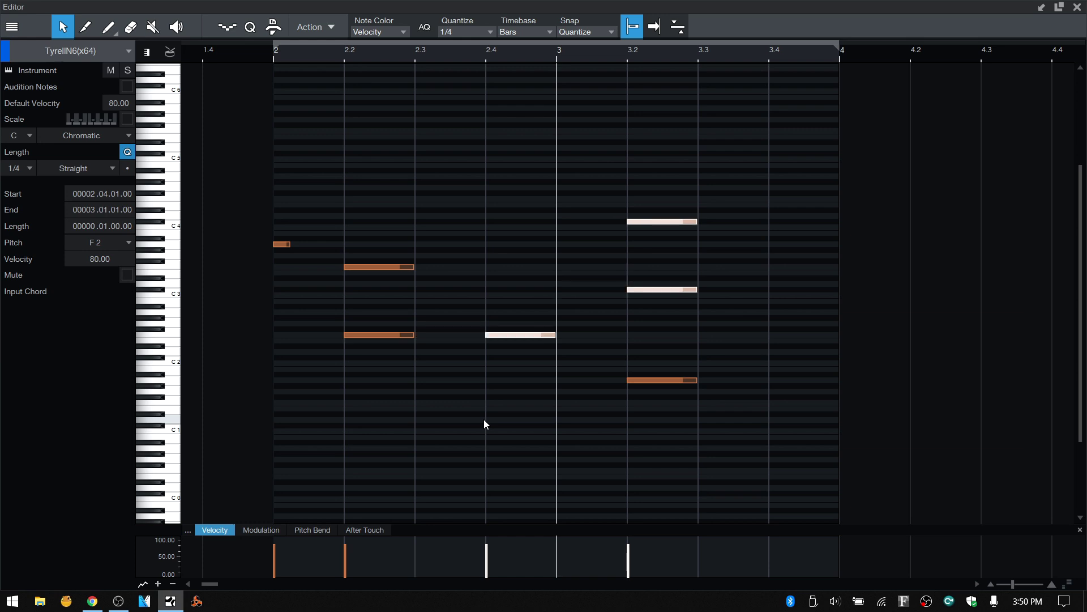
{"action": "key", "text": "alt+Right"}
Nudge the three selected notes earlier until the F2 note starts at bar 2, and return it to 2.3.
{"action": "key", "text": "alt+Left"}
{"action": "key", "text": "alt+Left"}
{"action": "key", "text": "alt+Left"}
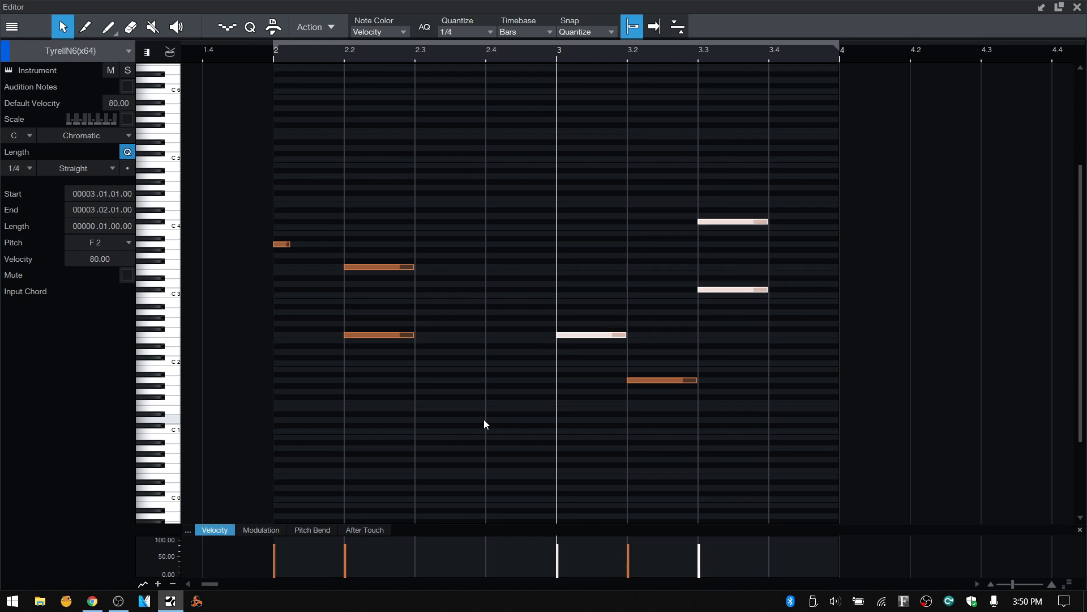
{"action": "key", "text": "alt+Left"}
{"action": "key", "text": "alt+Left"}
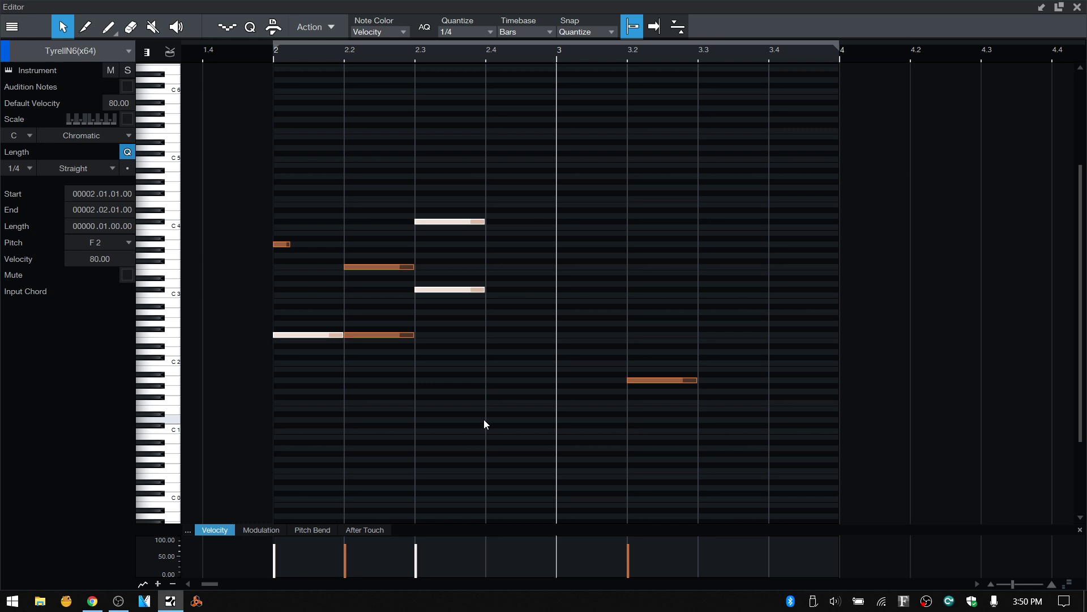
{"action": "key", "text": "alt+Right"}
{"action": "key", "text": "alt+Right"}
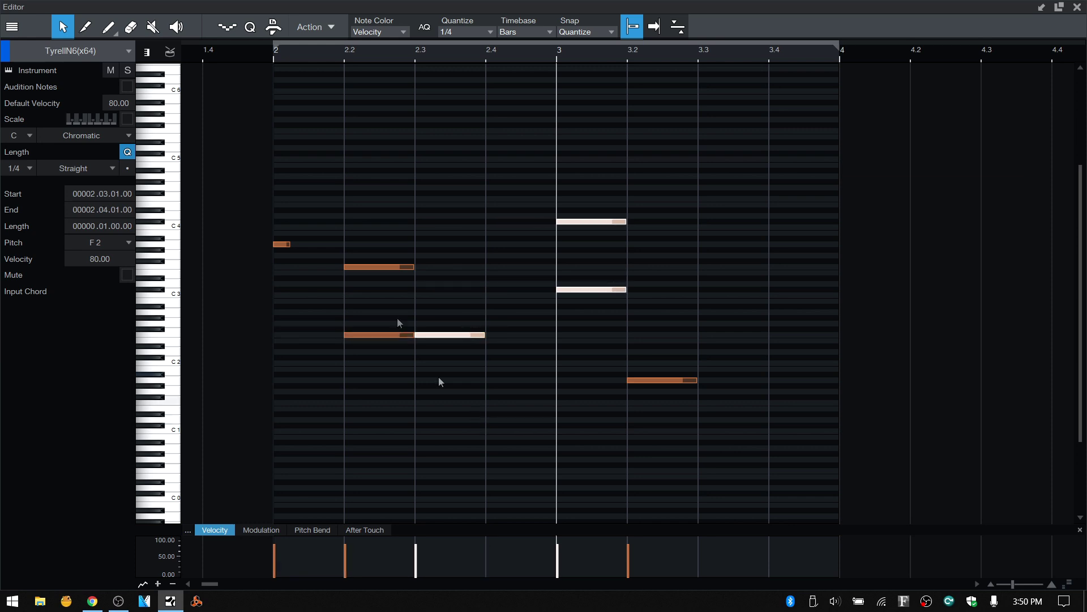
Set the Quantize value to 1/8 and nudge the three selected notes later and back to 2.3 in eighth-note steps.
{"action": "left_click", "coordinate": [492, 29]}
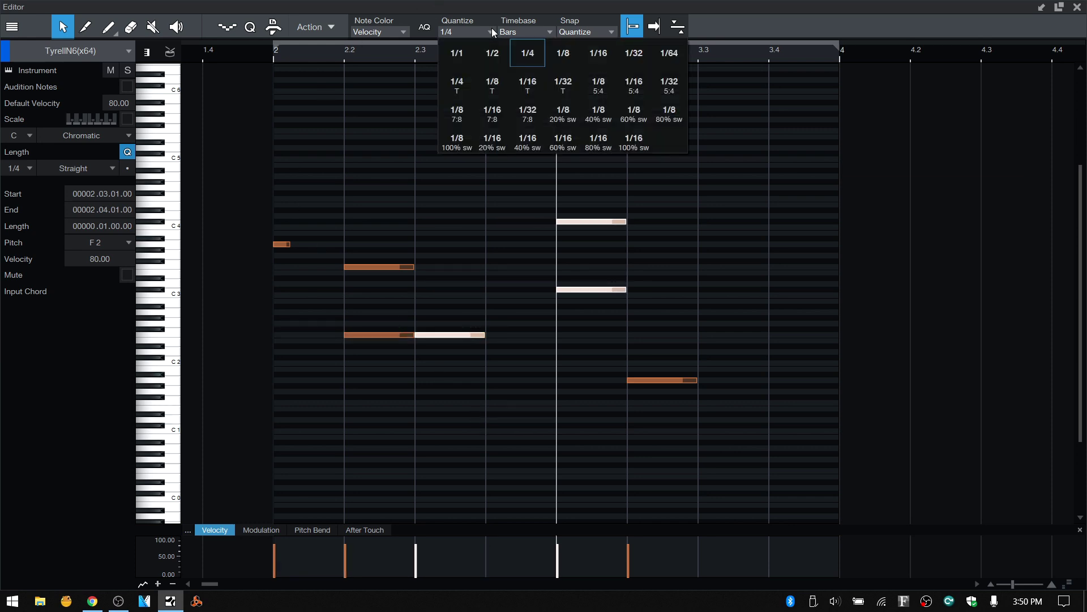
{"action": "left_click", "coordinate": [558, 53]}
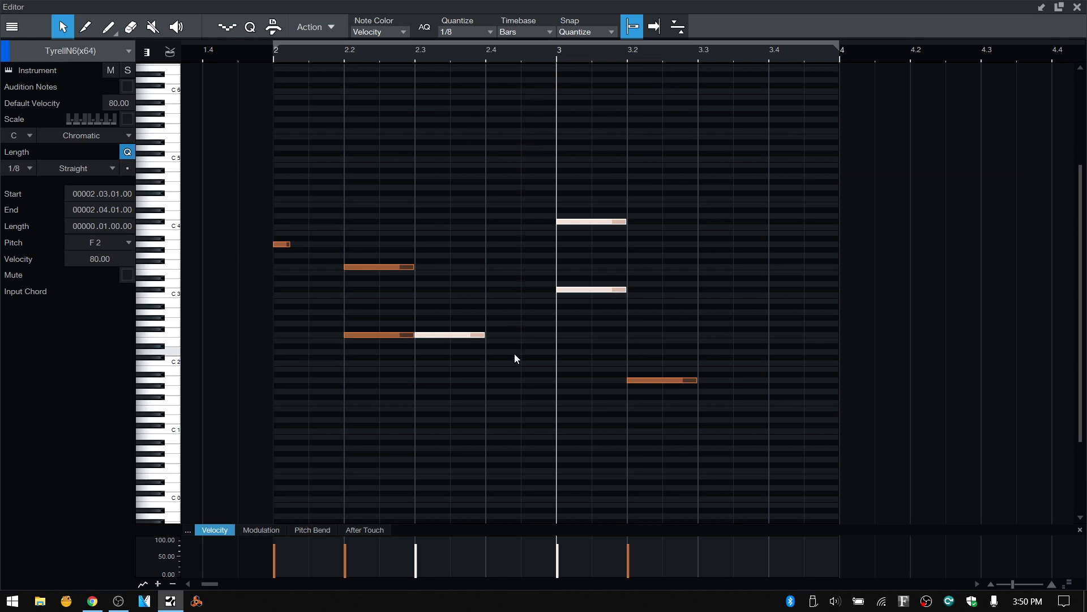
{"action": "key", "text": "alt+Right"}
{"action": "key", "text": "alt+Right"}
{"action": "key", "text": "alt+Right"}
{"action": "key", "text": "alt+Right"}
{"action": "key", "text": "alt+Right"}
{"action": "key", "text": "alt+Left"}
{"action": "key", "text": "alt+Left"}
{"action": "key", "text": "alt+Left"}
{"action": "key", "text": "alt+Left"}
{"action": "key", "text": "alt+Left"}
Select the A3 note at bar 2, nudge it a full bar later and back several times, and deselect it.
{"action": "left_click", "coordinate": [282, 244]}
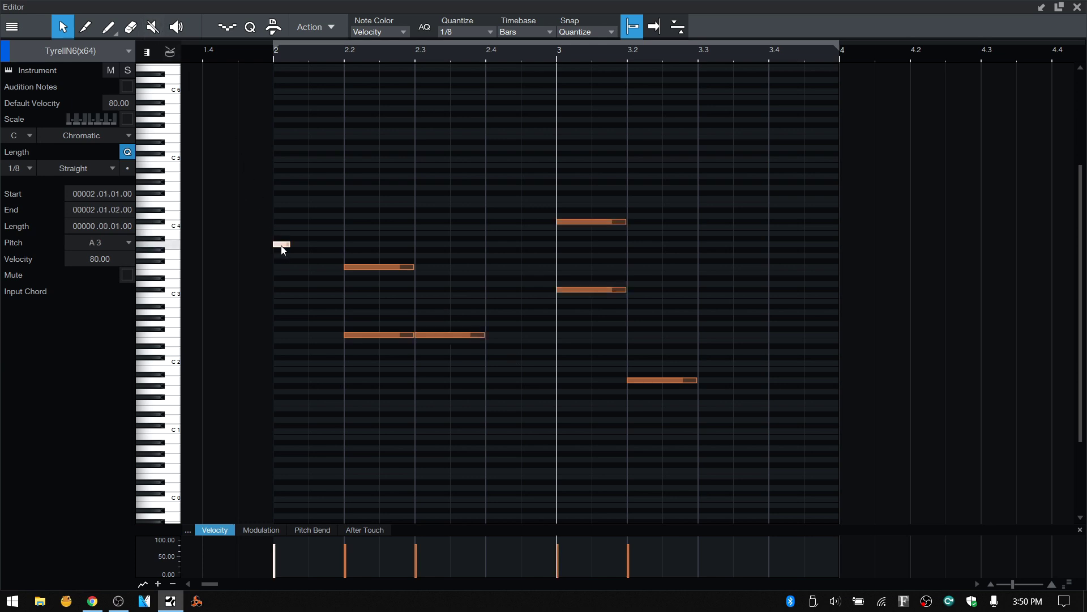
{"action": "key", "text": "alt+shift+Right"}
{"action": "key", "text": "alt+shift+Left"}
{"action": "key", "text": "alt+shift+Right"}
{"action": "key", "text": "alt+shift+Left"}
{"action": "key", "text": "alt+shift+Right"}
{"action": "key", "text": "alt+shift+Left"}
{"action": "left_click", "coordinate": [310, 438]}
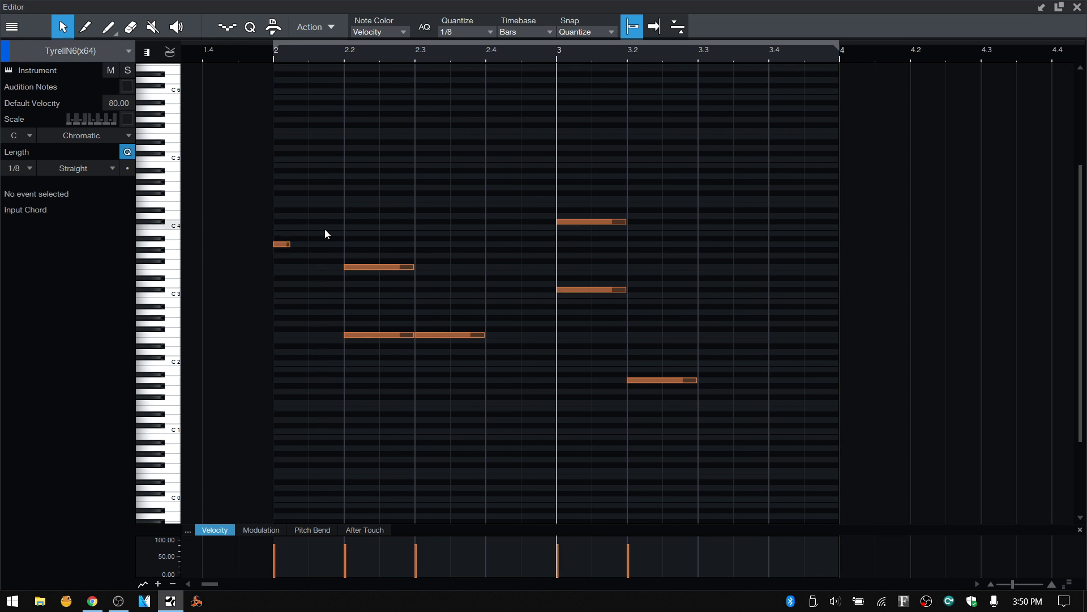
Select the three notes between 2.2 and 2.4, nudge them one bar later, and revert the move.
{"action": "left_click_drag", "start_coordinate": [345, 185], "coordinate": [492, 440]}
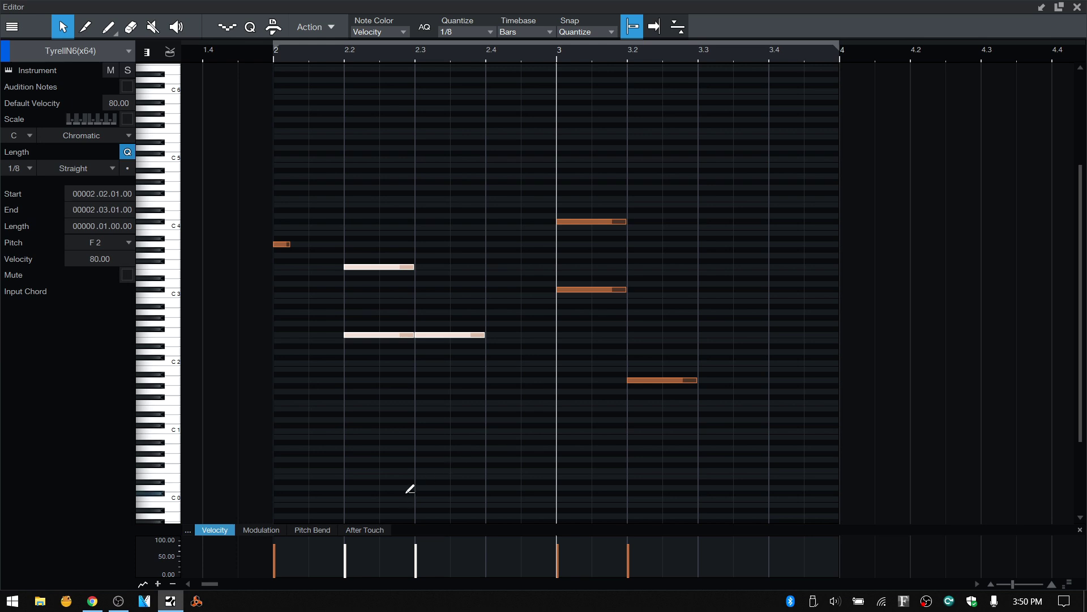
{"action": "key", "text": "alt+shift+Right"}
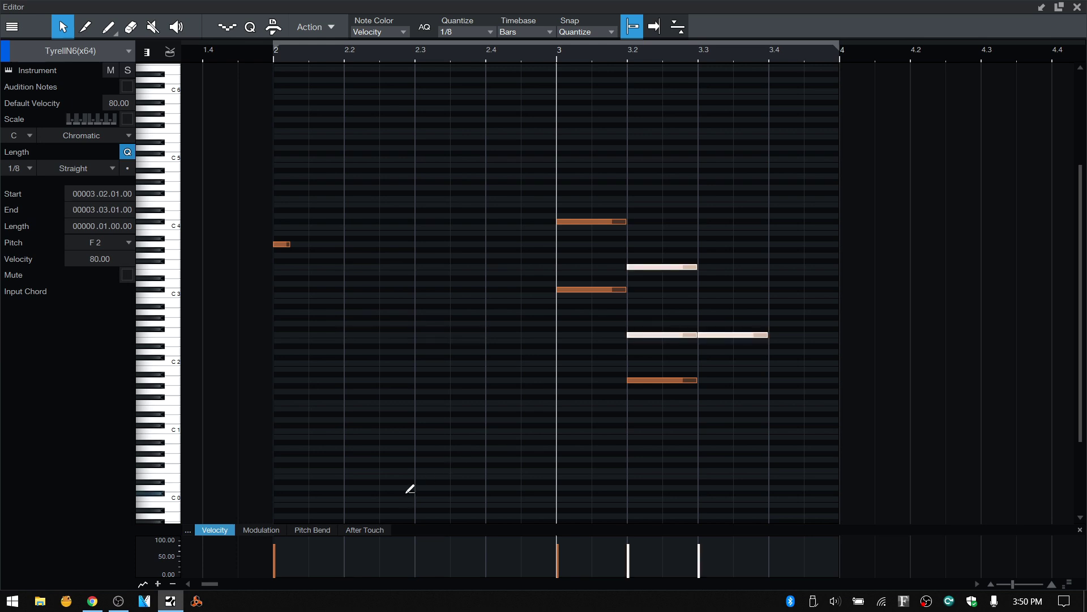
{"action": "key", "text": "ctrl+z"}
{"action": "key", "text": "ctrl+y"}
{"action": "key", "text": "ctrl+z"}
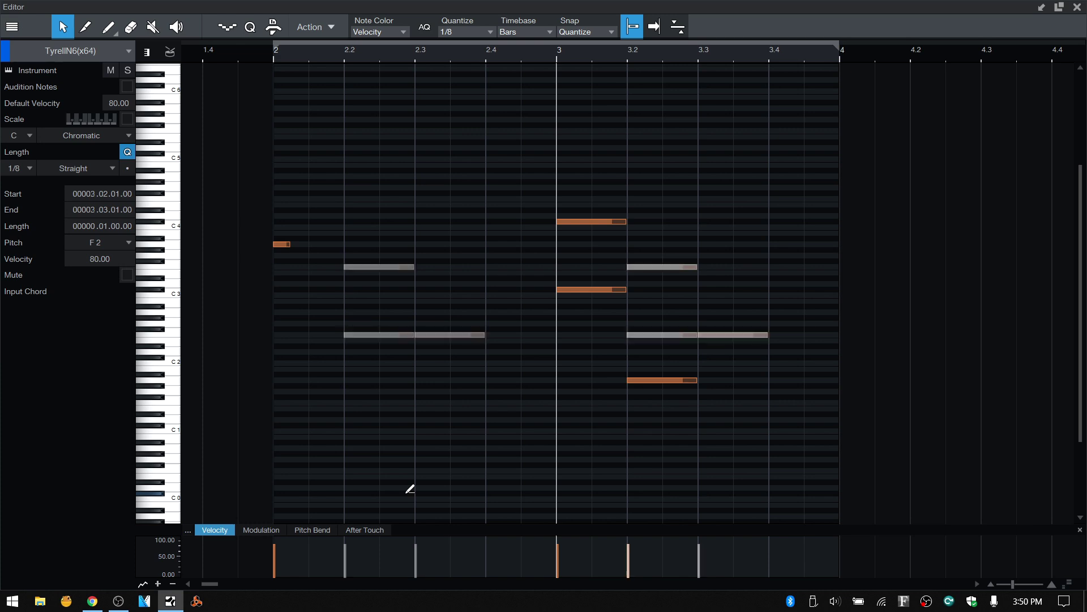
{"action": "key", "text": "ctrl+y"}
{"action": "key", "text": "ctrl+z"}
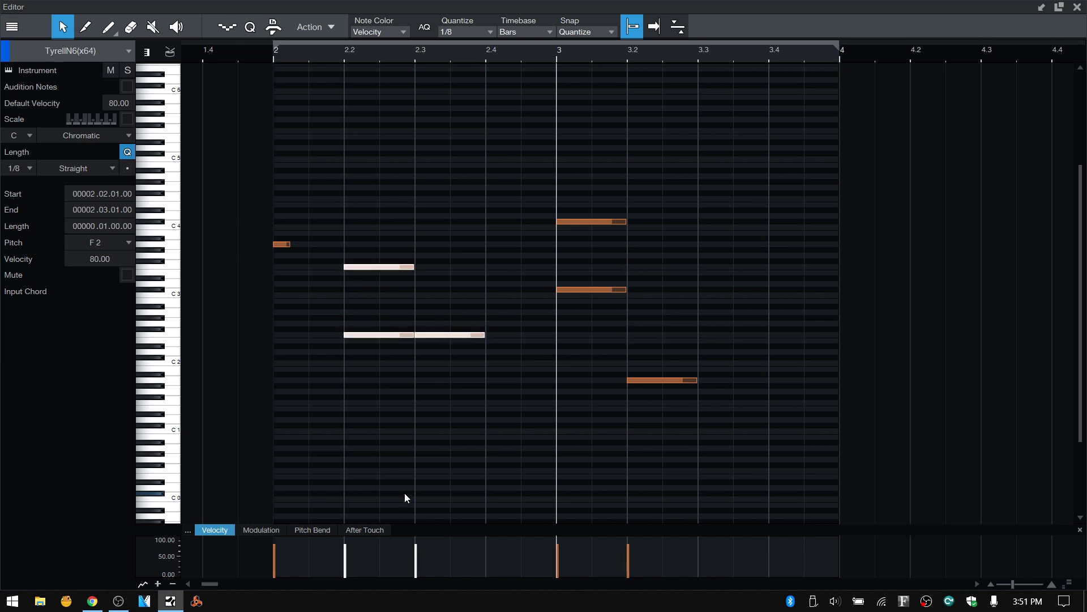
{"action": "left_click", "coordinate": [417, 406]}
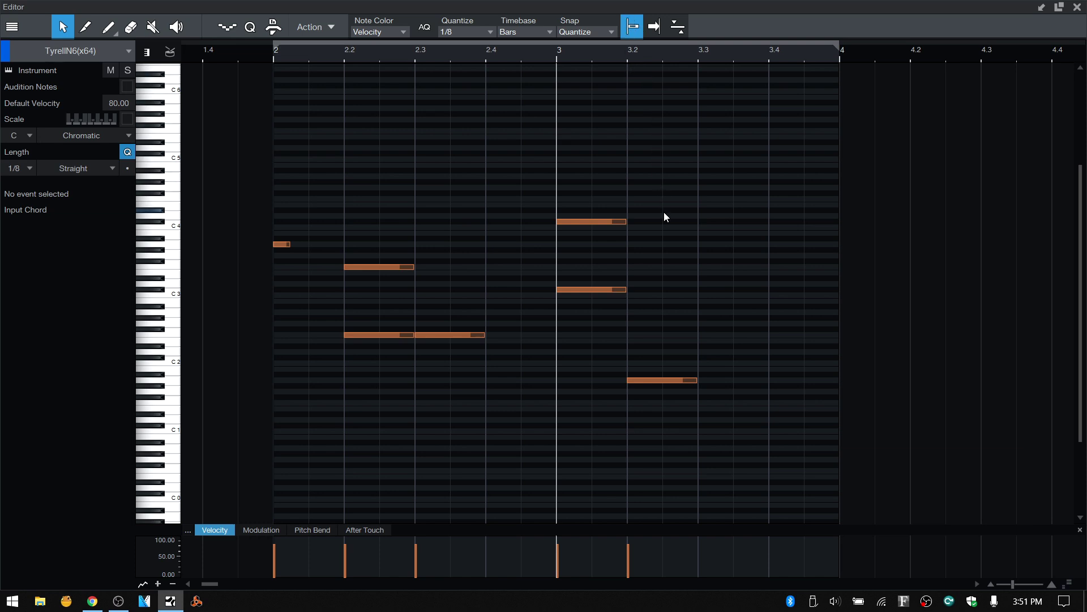
Turn snap off and nudge the F3 note at 2.2 later in fine off-grid steps.
{"action": "key", "text": "n"}
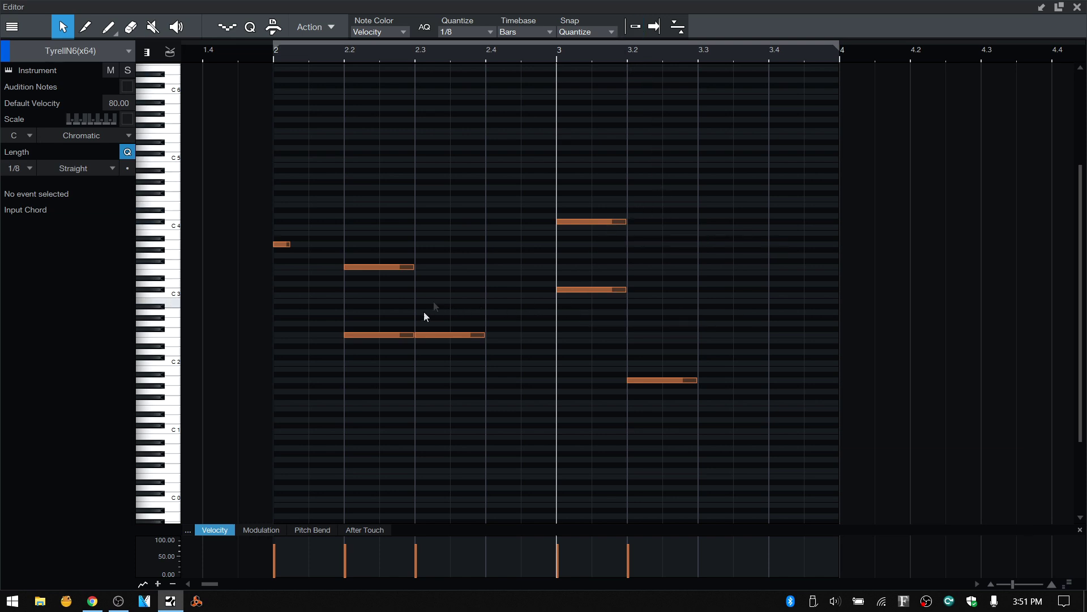
{"action": "left_click", "coordinate": [363, 267]}
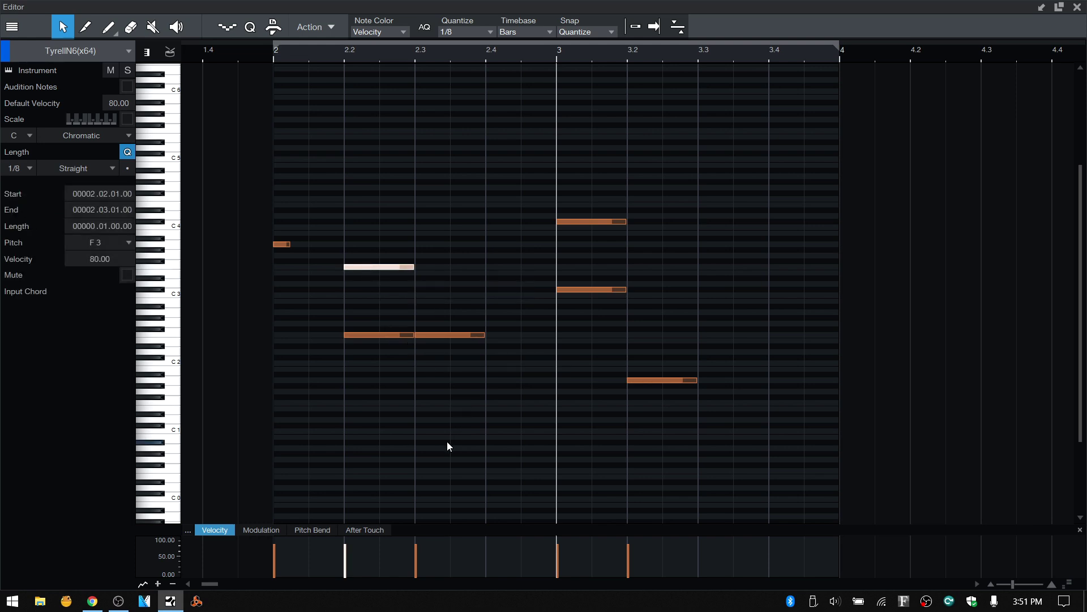
{"action": "key", "text": "alt+Right"}
{"action": "key", "text": "alt+Right"}
{"action": "key", "text": "alt+Right"}
{"action": "key", "text": "alt+Right"}
{"action": "key", "text": "alt+Right"}
{"action": "key", "text": "alt+Right"}
{"action": "key", "text": "alt+Right"}
{"action": "key", "text": "alt+Right"}
{"action": "key", "text": "alt+Right"}
{"action": "key", "text": "alt+Right"}
{"action": "key", "text": "alt+Right"}
{"action": "key", "text": "alt+Right"}
{"action": "key", "text": "alt+Right"}
{"action": "key", "text": "alt+Right"}
{"action": "key", "text": "alt+Right"}
{"action": "key", "text": "alt+Right"}
{"action": "key", "text": "alt+Right"}
{"action": "key", "text": "alt+Right"}
{"action": "key", "text": "alt+Right"}
{"action": "key", "text": "alt+Right"}
Nudge the F3 note earlier in fine steps until it starts slightly after 2.2.
{"action": "key", "text": "alt+Left"}
{"action": "key", "text": "alt+Left"}
{"action": "key", "text": "alt+Left"}
{"action": "key", "text": "alt+Left"}
{"action": "key", "text": "alt+Left"}
{"action": "key", "text": "alt+Left"}
{"action": "key", "text": "alt+Left"}
{"action": "key", "text": "alt+Left"}
{"action": "key", "text": "alt+Left"}
{"action": "key", "text": "alt+Left"}
{"action": "key", "text": "alt+Left"}
{"action": "key", "text": "alt+Left"}
{"action": "key", "text": "alt+Left"}
{"action": "key", "text": "alt+Left"}
{"action": "key", "text": "alt+Left"}
{"action": "key", "text": "alt+Left"}
With snap off, select the six notes from 2.2 onward and move them one semitone down, placing the E2 note at 2.02.01.44.
{"action": "left_click", "coordinate": [636, 28]}
{"action": "left_click", "coordinate": [633, 26]}
{"action": "mouse_move", "coordinate": [375, 214]}
{"action": "left_mouse_down"}
{"action": "mouse_move", "coordinate": [405, 258]}
{"action": "mouse_move", "coordinate": [761, 389]}
{"action": "left_mouse_up"}
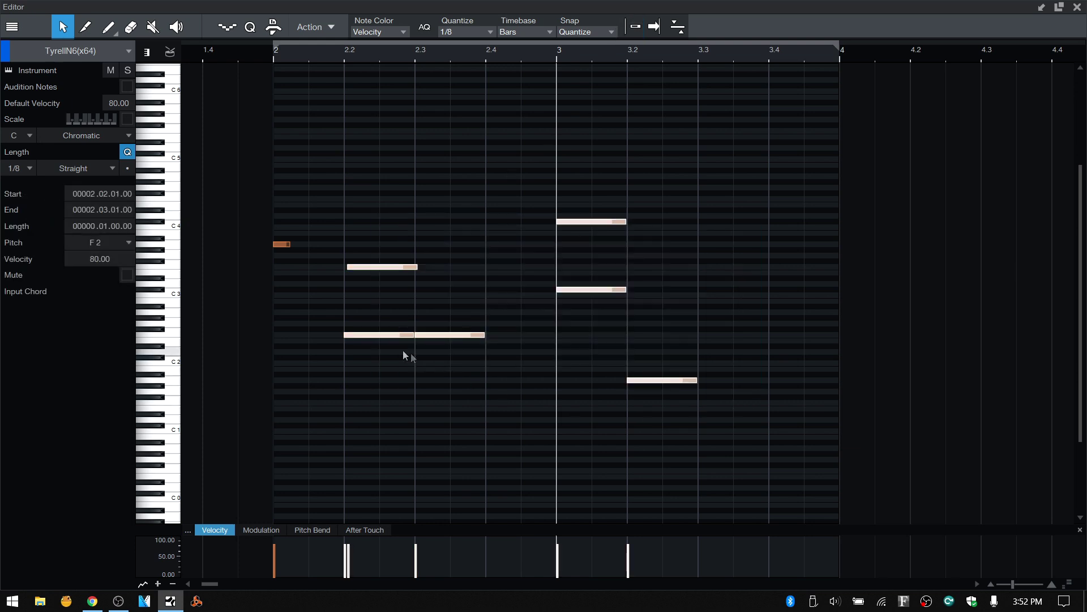
{"action": "left_click_drag", "start_coordinate": [372, 335], "coordinate": [379, 339]}
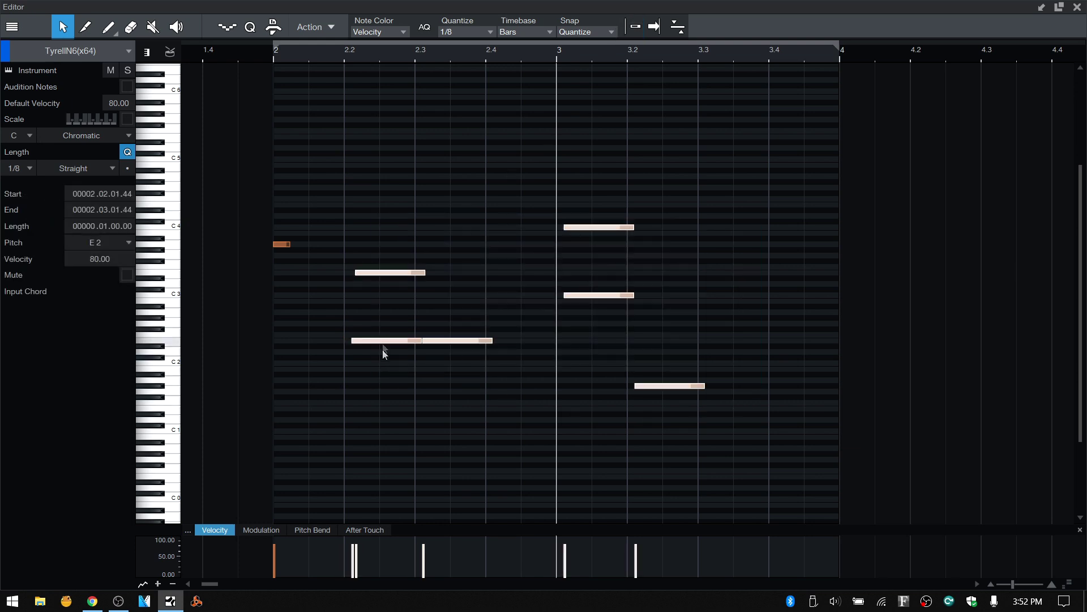
{"action": "left_click", "coordinate": [607, 460]}
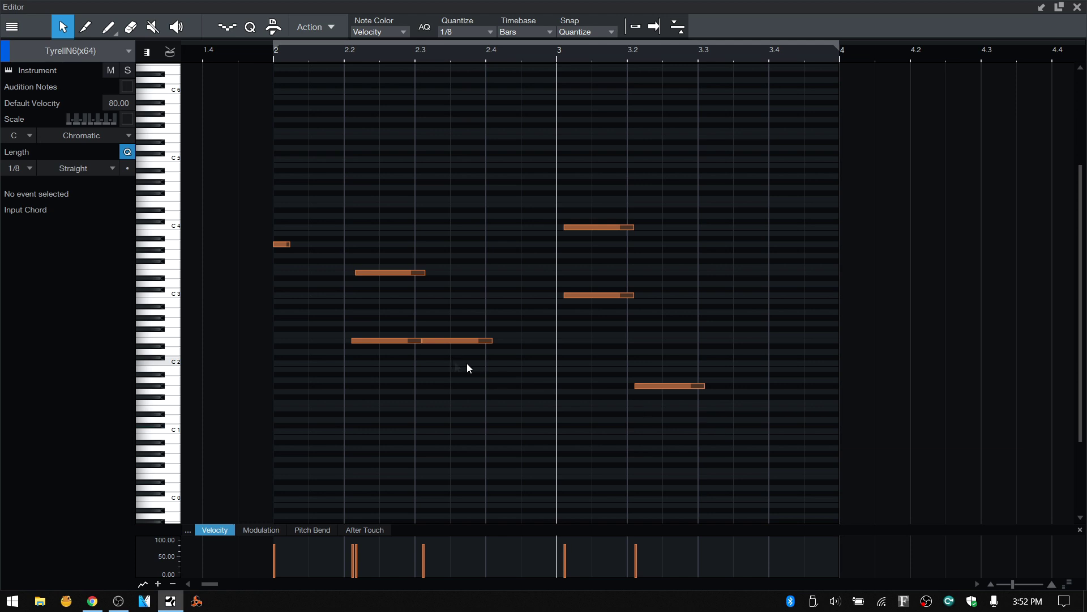
Quantize the six off-grid notes from 2.2 onward to the 1/8 grid, and turn AQ on and off again.
{"action": "left_click_drag", "start_coordinate": [384, 184], "coordinate": [770, 440]}
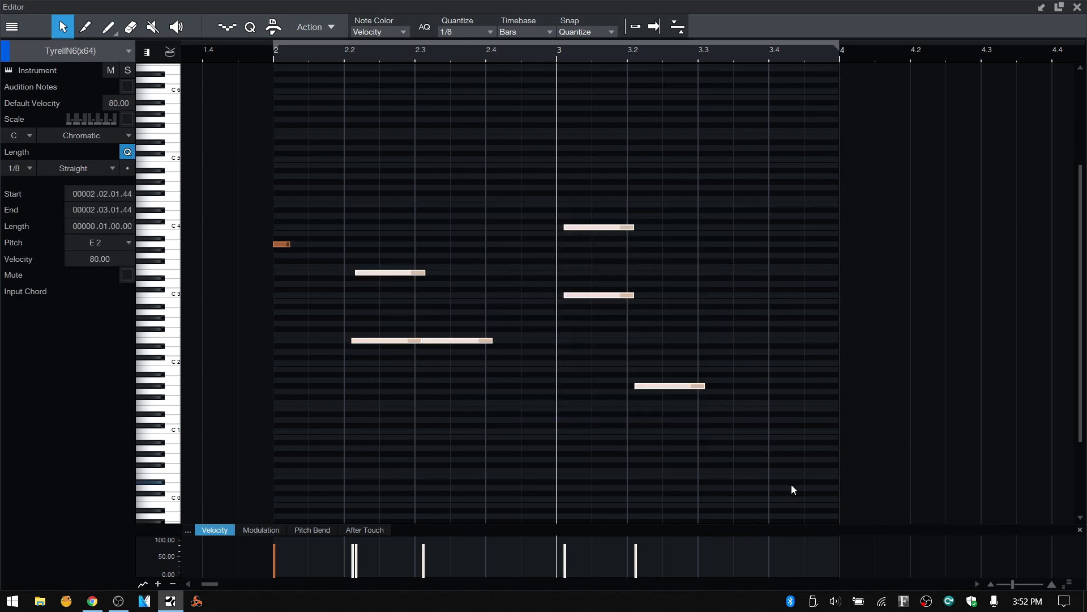
{"action": "key", "text": "q"}
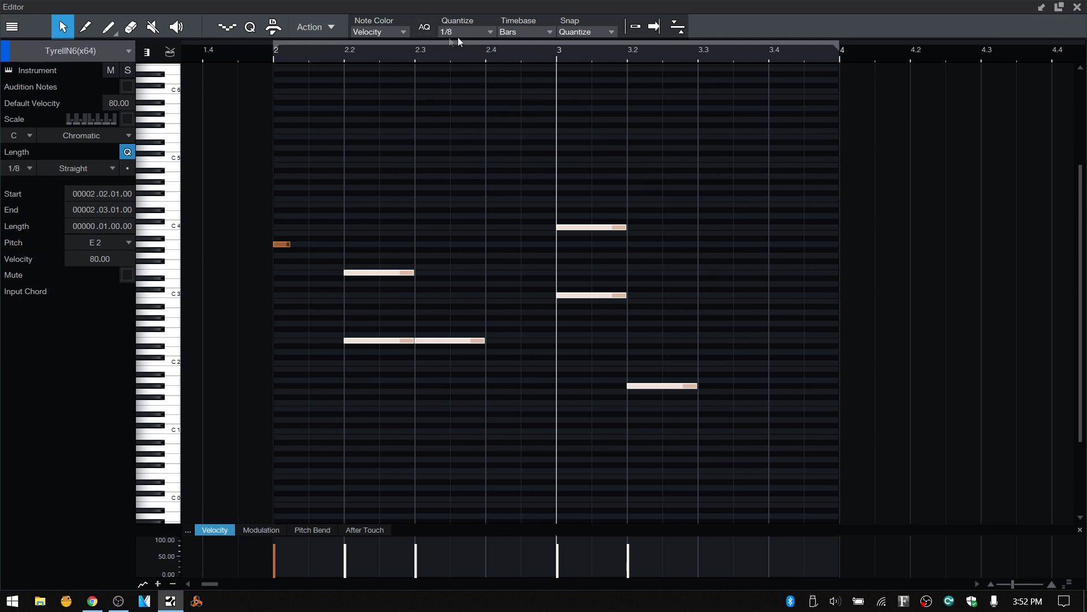
{"action": "left_click", "coordinate": [521, 281]}
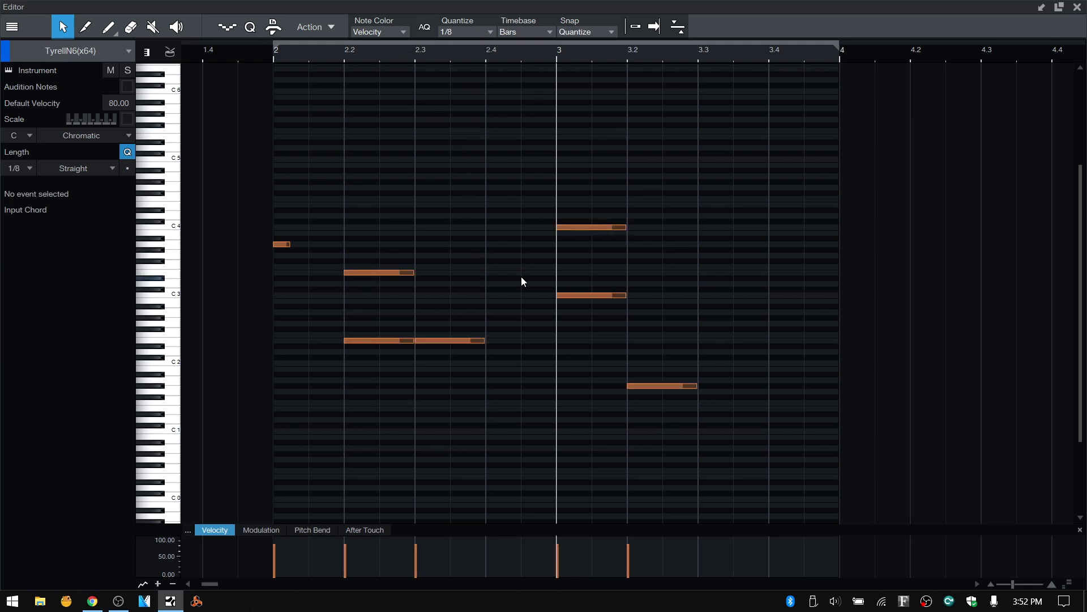
{"action": "left_click", "coordinate": [425, 30]}
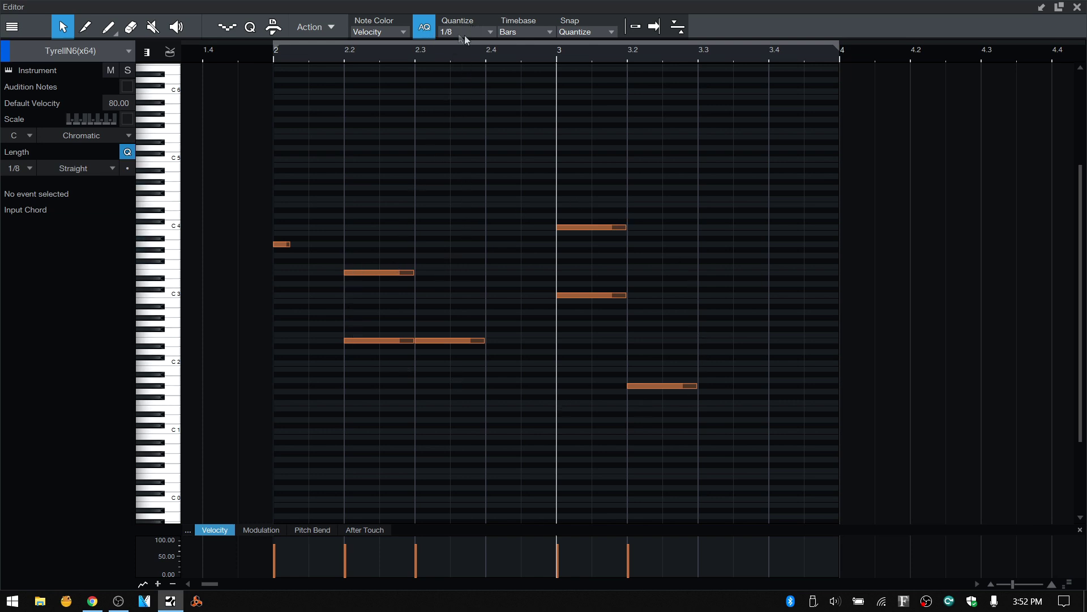
{"action": "left_click", "coordinate": [425, 34]}
Select the E3 note at 2.2 and the E2 notes at 2.2 and 2.3 in turn with note audition off.
{"action": "left_click", "coordinate": [378, 273]}
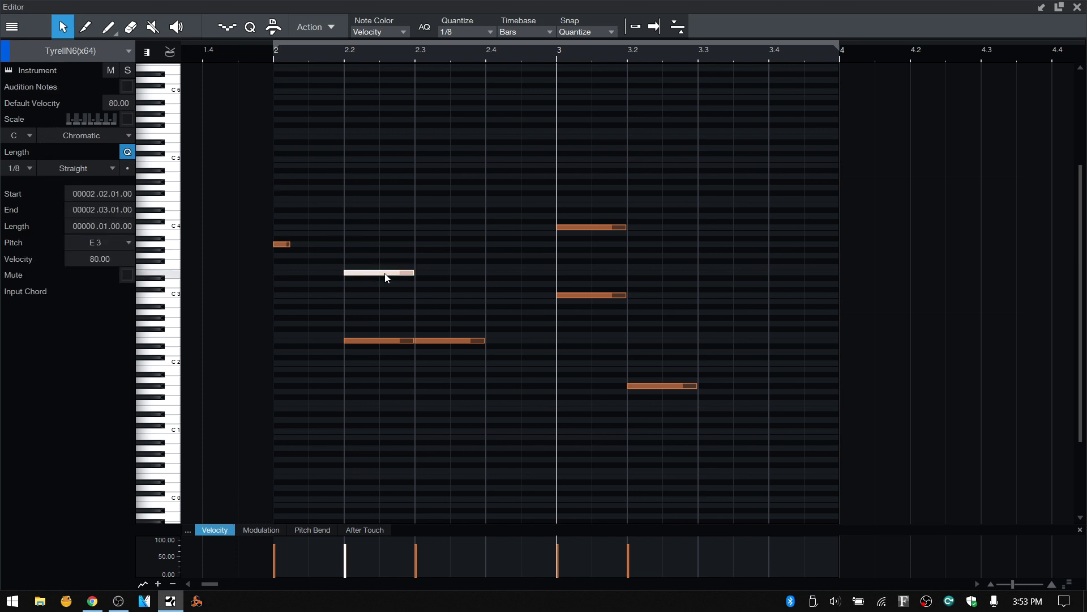
{"action": "left_click", "coordinate": [380, 341]}
{"action": "left_click", "coordinate": [448, 341]}
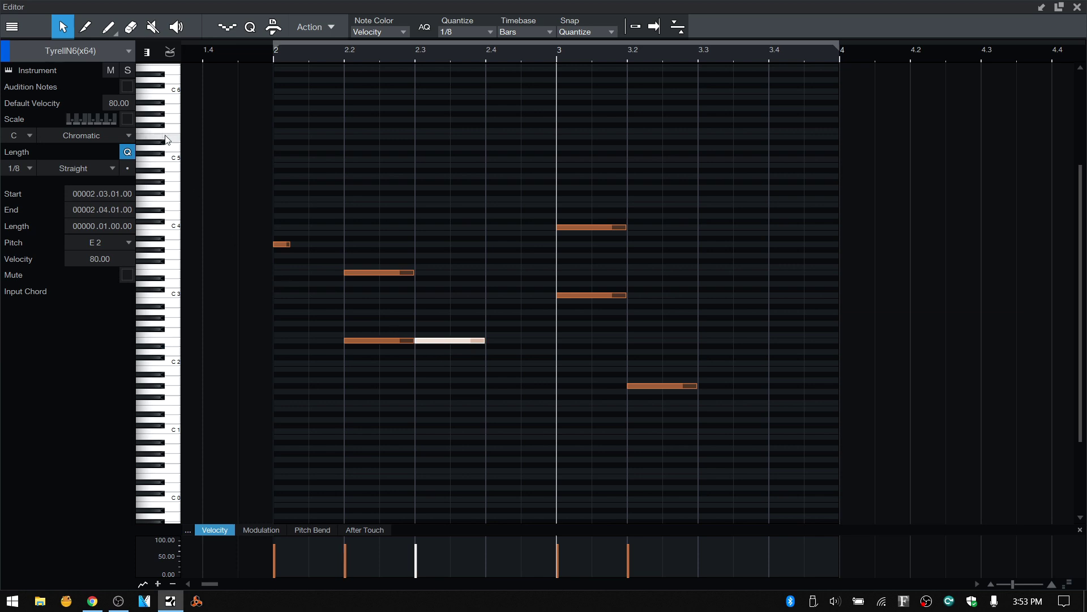
Turn on Audition Notes, listen to the notes at 2.2, 2.3 and C4 at bar 3, and turn it off again.
{"action": "left_click", "coordinate": [126, 87]}
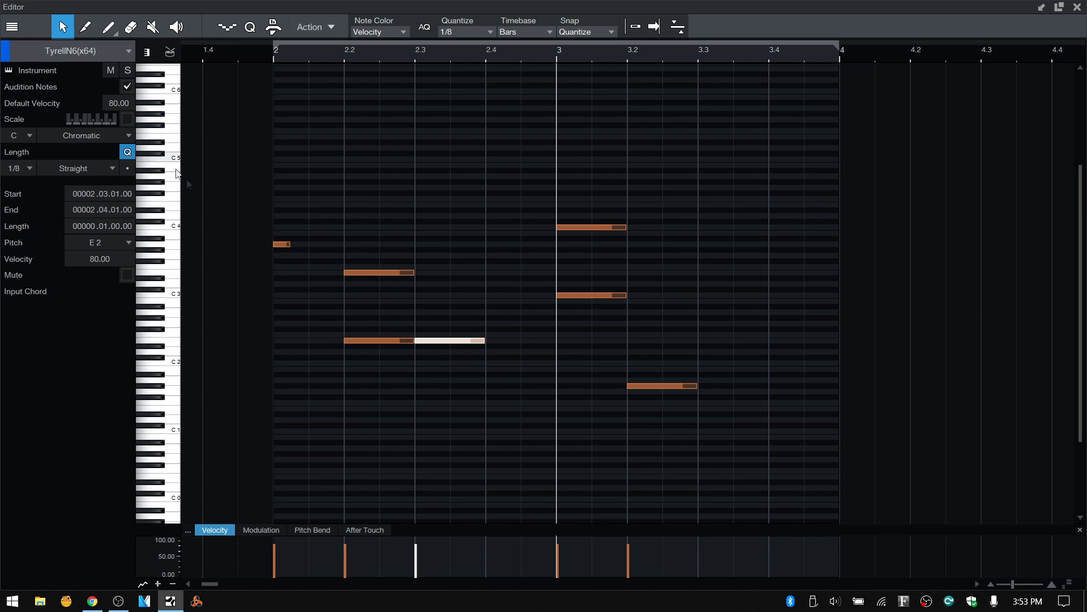
{"action": "left_click", "coordinate": [361, 273]}
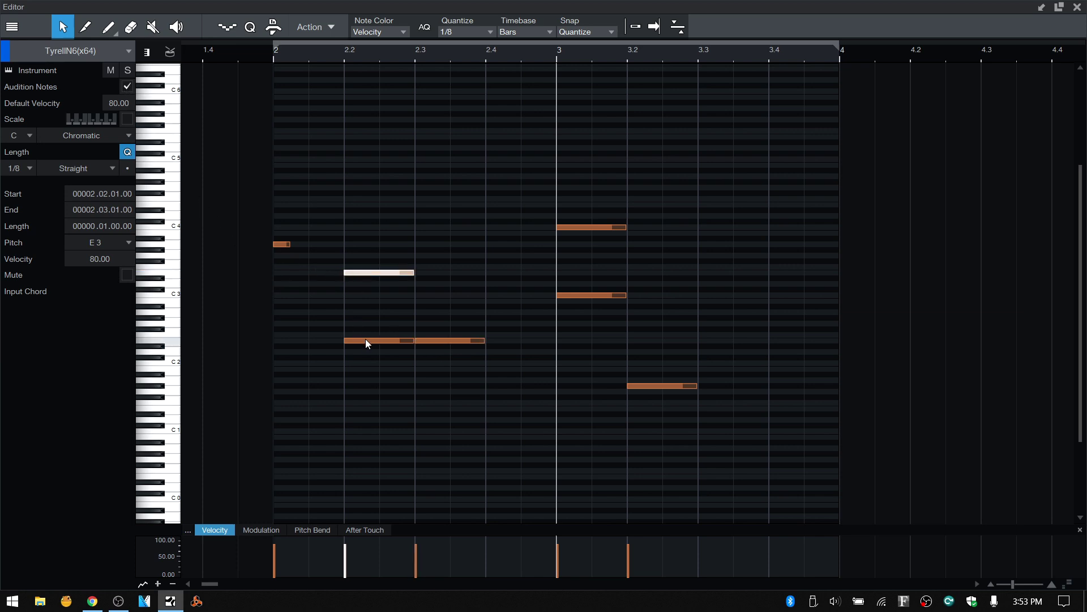
{"action": "left_click", "coordinate": [367, 340]}
{"action": "left_click", "coordinate": [440, 340]}
{"action": "left_click", "coordinate": [596, 227]}
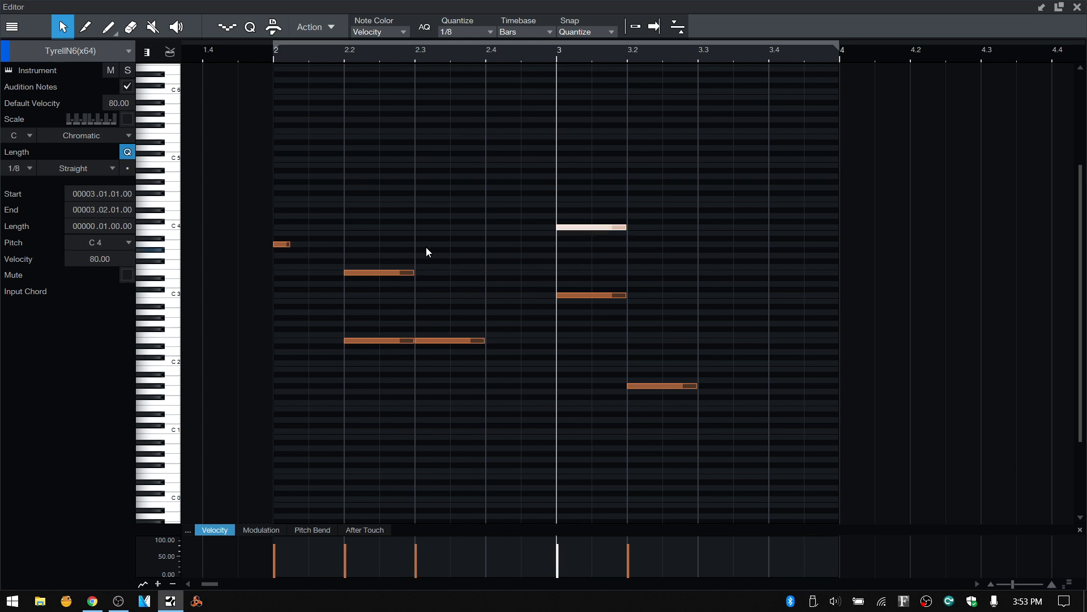
{"action": "left_click", "coordinate": [286, 154]}
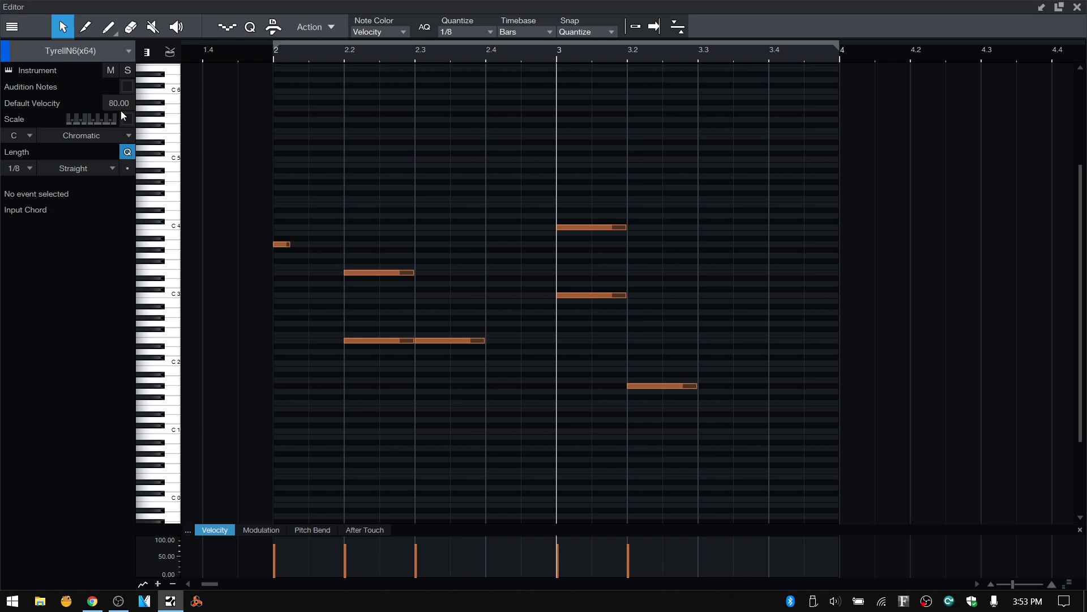
Select all the notes in the part and delete them.
{"action": "left_click_drag", "start_coordinate": [279, 196], "coordinate": [733, 417]}
{"action": "key", "text": "Delete"}
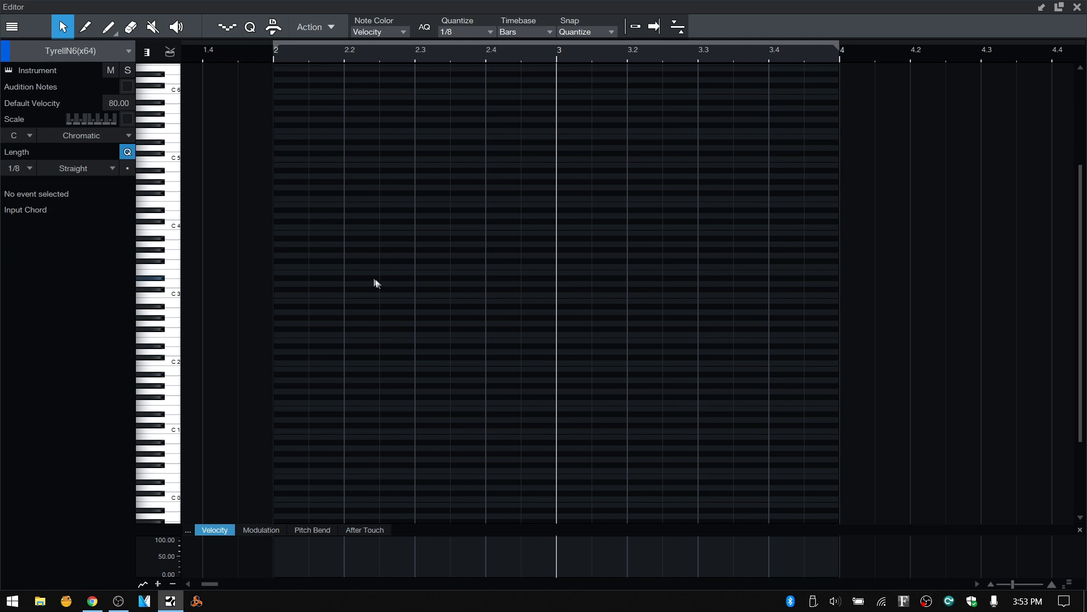
Enter an eighth-length E3 note off the grid at 2.02.01.72, and turn snap back on.
{"action": "left_click", "coordinate": [356, 273]}
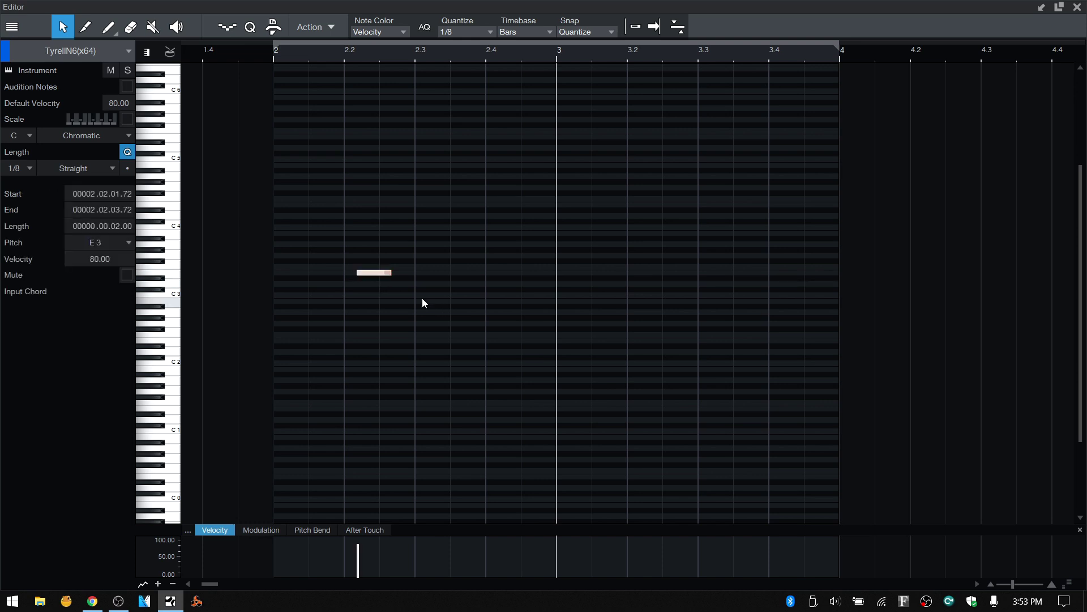
{"action": "left_click", "coordinate": [632, 27]}
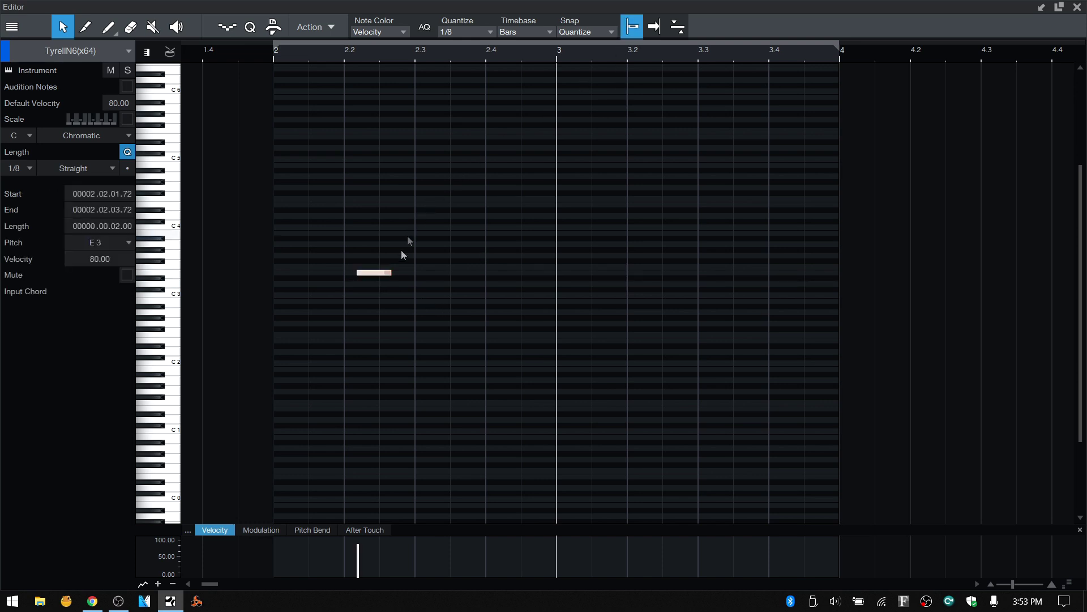
Move the off-grid E3 note to F3 at 2.2, and enter an eighth-length G2 note at 2.3 with default velocity 50.
{"action": "left_click_drag", "start_coordinate": [371, 276], "coordinate": [359, 269]}
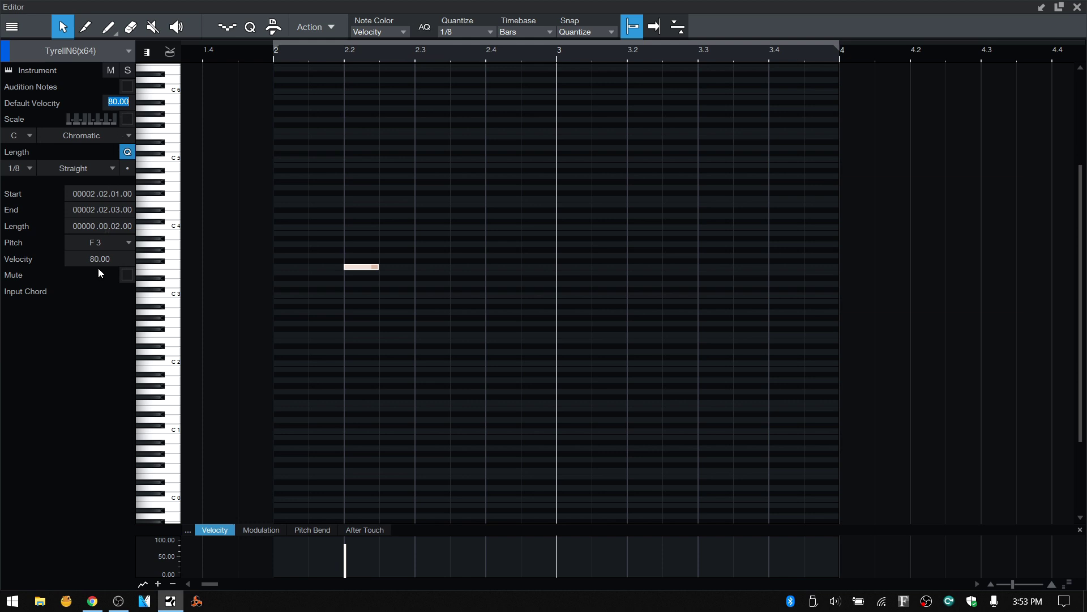
{"action": "type", "text": "50"}
{"action": "key", "text": "Return"}
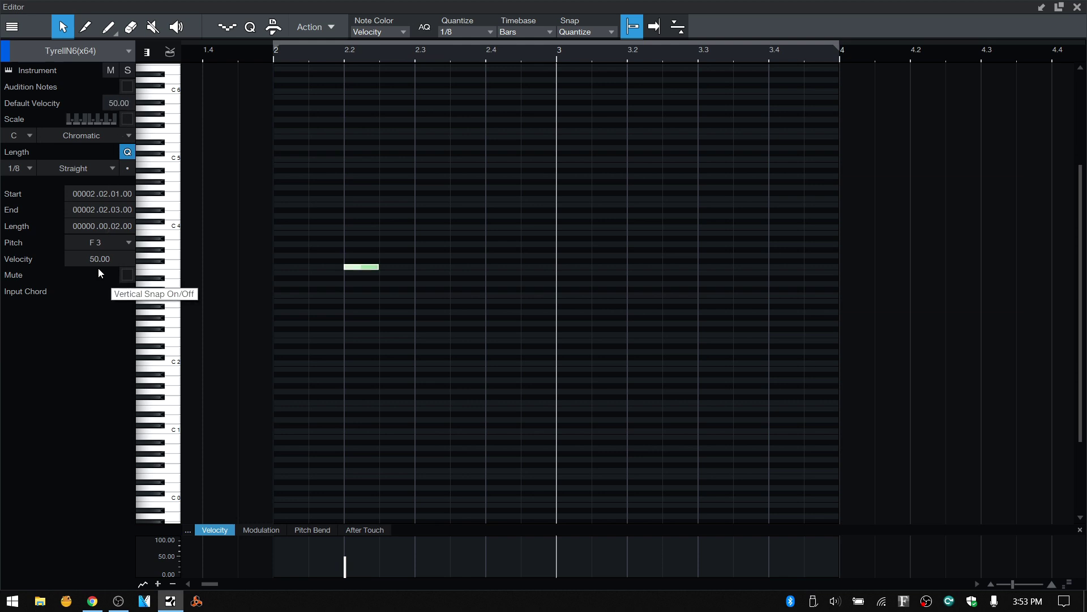
{"action": "left_click", "coordinate": [425, 324]}
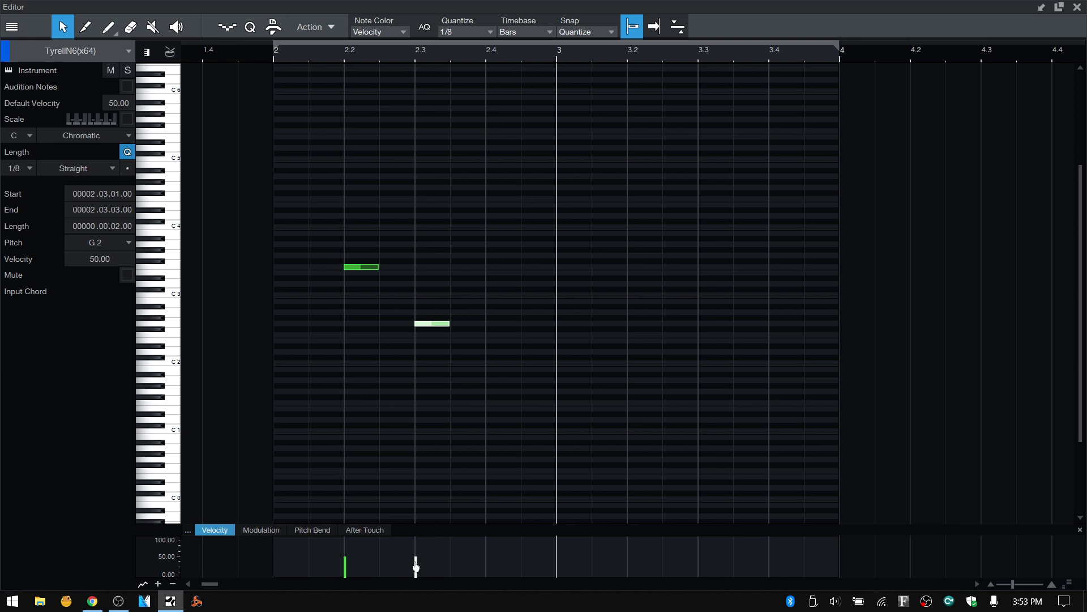
Raise the F3 note's velocity to about 53, and set the G2 note's velocity and the default velocity to 80.
{"action": "mouse_move", "coordinate": [415, 566]}
{"action": "mouse_move", "coordinate": [345, 566]}
{"action": "left_mouse_down"}
{"action": "mouse_move", "coordinate": [347, 555]}
{"action": "mouse_move", "coordinate": [347, 576]}
{"action": "mouse_move", "coordinate": [346, 556]}
{"action": "left_mouse_up"}
{"action": "mouse_move", "coordinate": [416, 565]}
{"action": "left_mouse_down"}
{"action": "mouse_move", "coordinate": [417, 550]}
{"action": "mouse_move", "coordinate": [417, 562]}
{"action": "left_mouse_up"}
{"action": "type", "text": "80"}
{"action": "key", "text": "Return"}
Turn on Scale and choose Minor Pentatonic, trying root E before setting the root to F#.
{"action": "left_click", "coordinate": [128, 120]}
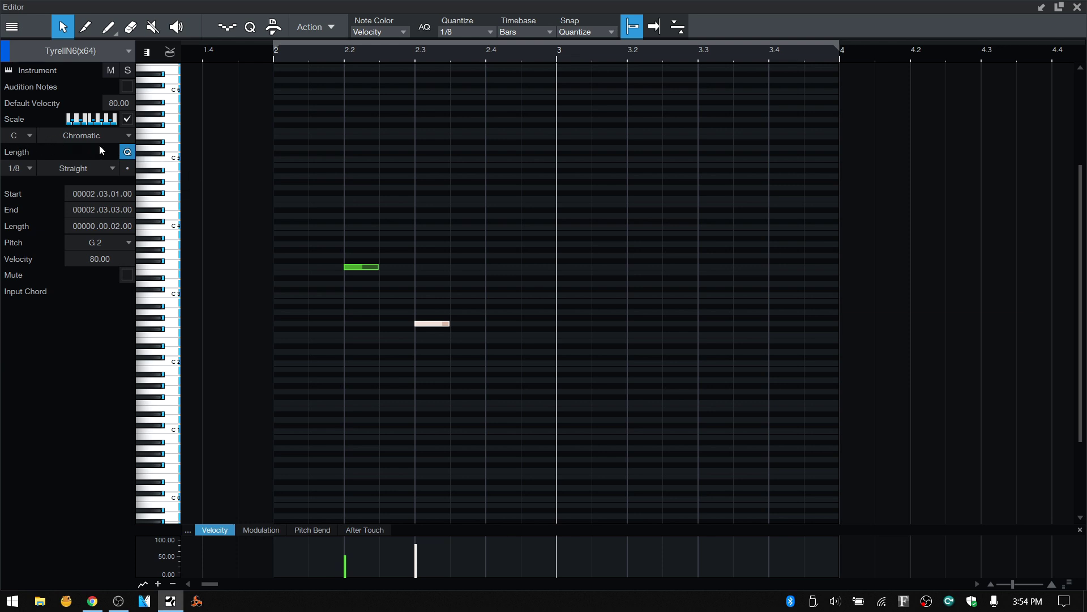
{"action": "left_click", "coordinate": [129, 136]}
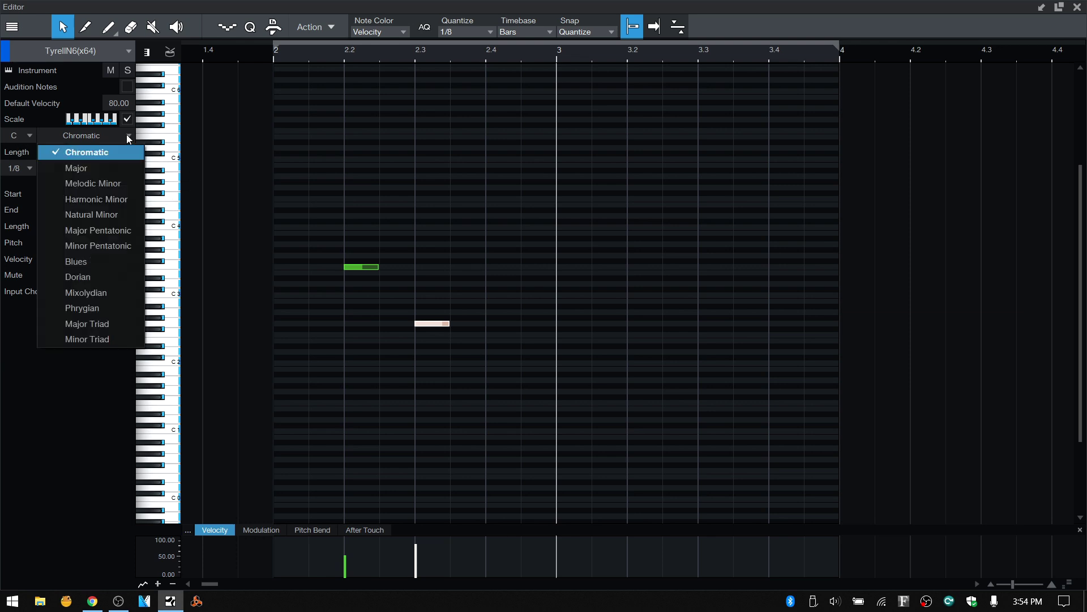
{"action": "left_click", "coordinate": [104, 246]}
{"action": "left_click", "coordinate": [22, 136]}
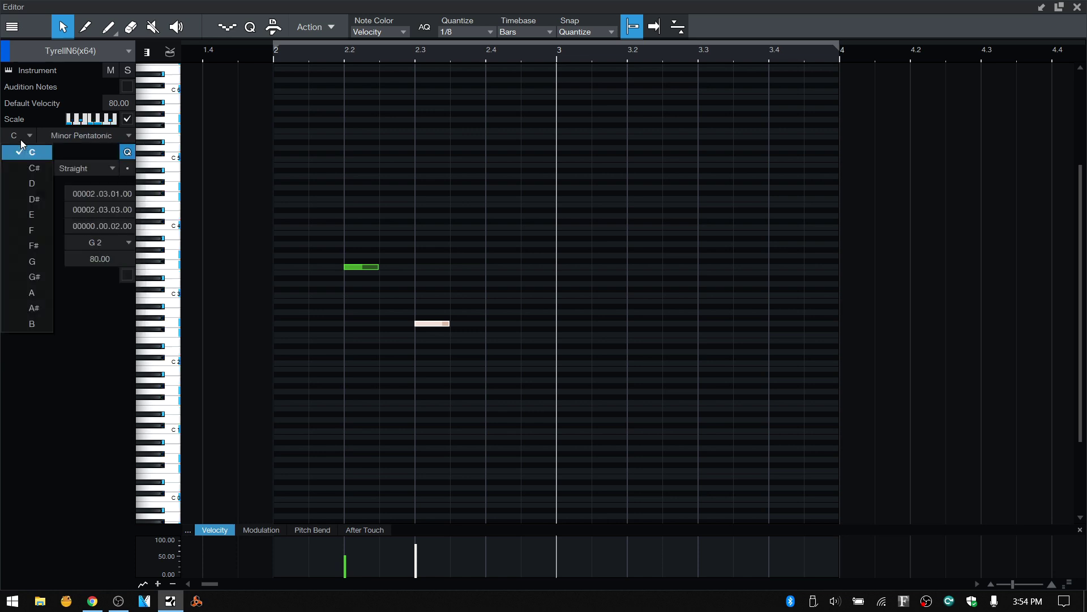
{"action": "left_click", "coordinate": [32, 213]}
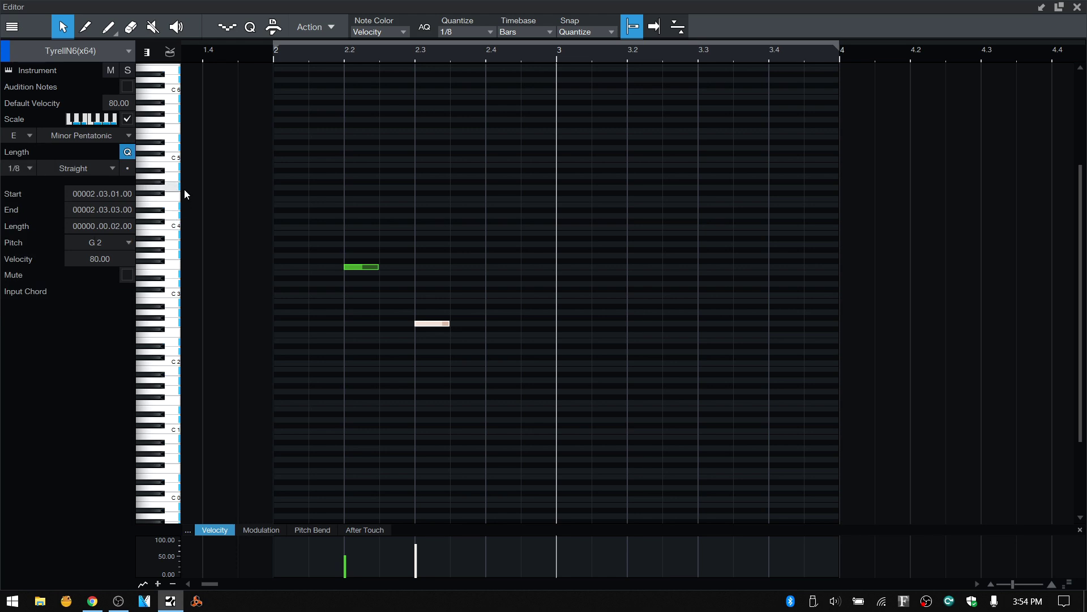
{"action": "left_click", "coordinate": [19, 137]}
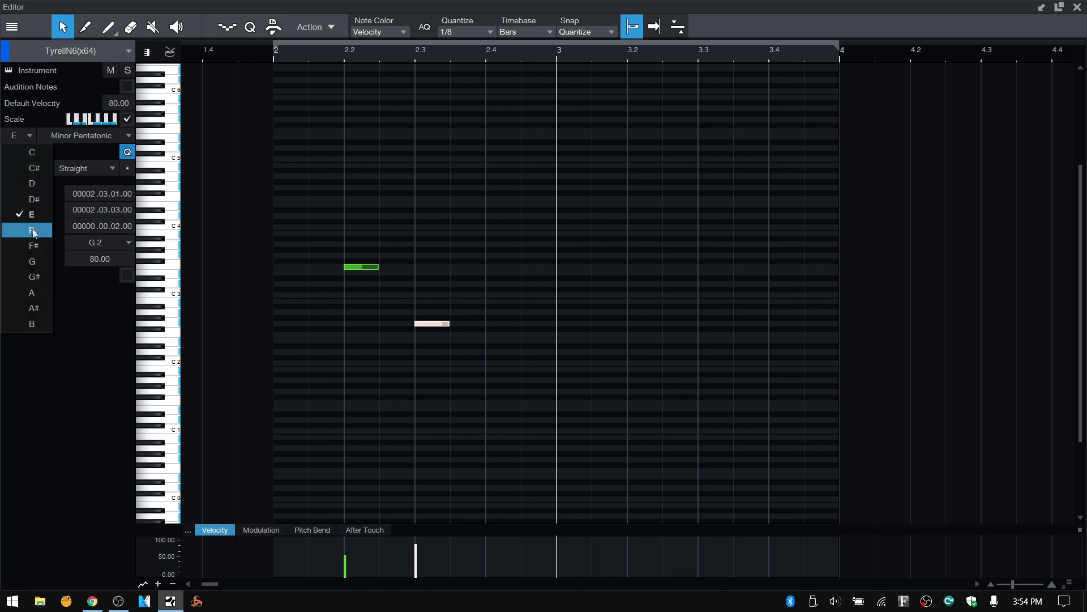
{"action": "left_click", "coordinate": [35, 246]}
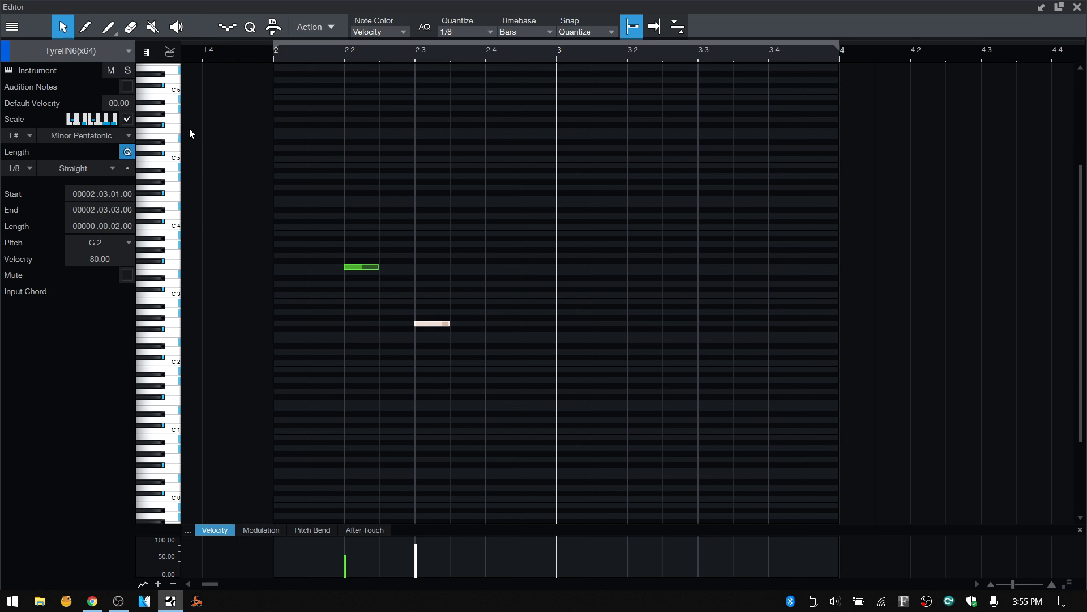
Enter eighth-length notes E5, F#4 and B3 at the start of bar 2, guided by the F# Minor Pentatonic scale.
{"action": "double_click", "coordinate": [293, 136]}
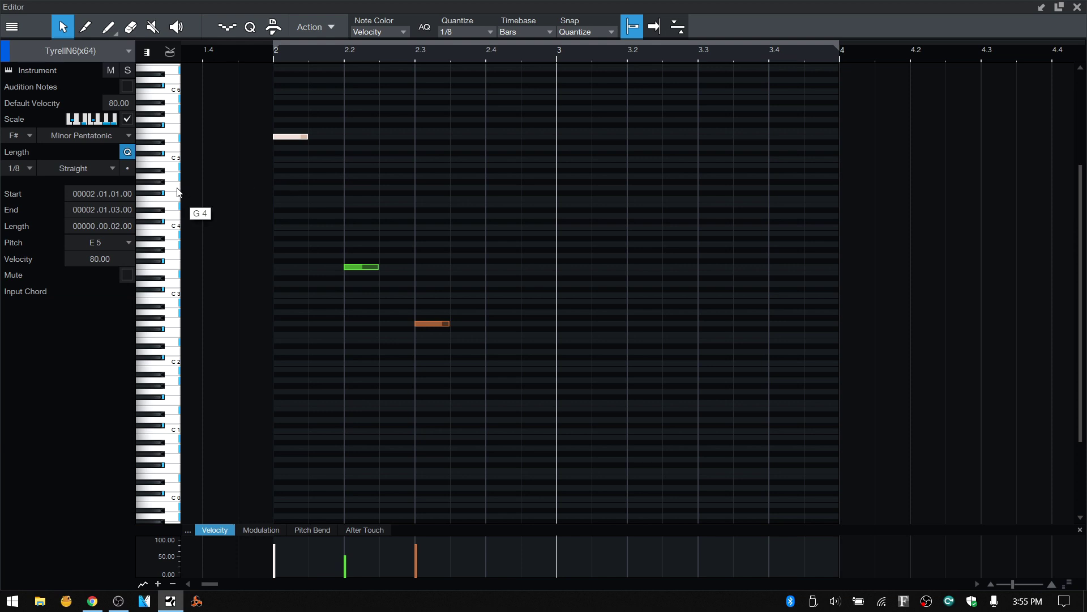
{"action": "left_click", "coordinate": [288, 193]}
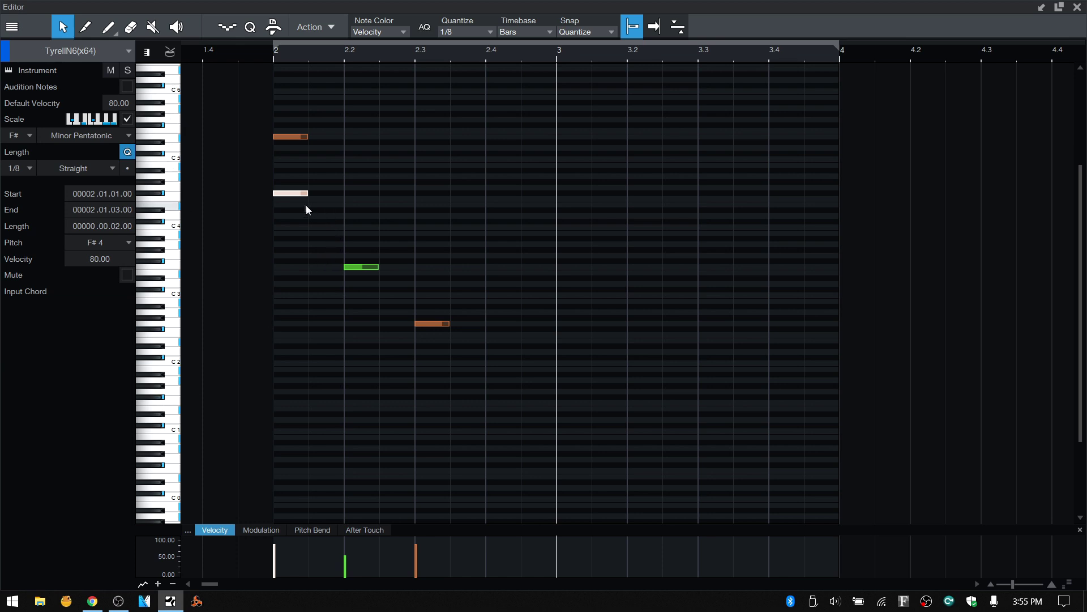
{"action": "left_click", "coordinate": [128, 120]}
{"action": "left_click", "coordinate": [128, 119]}
{"action": "double_click", "coordinate": [288, 233]}
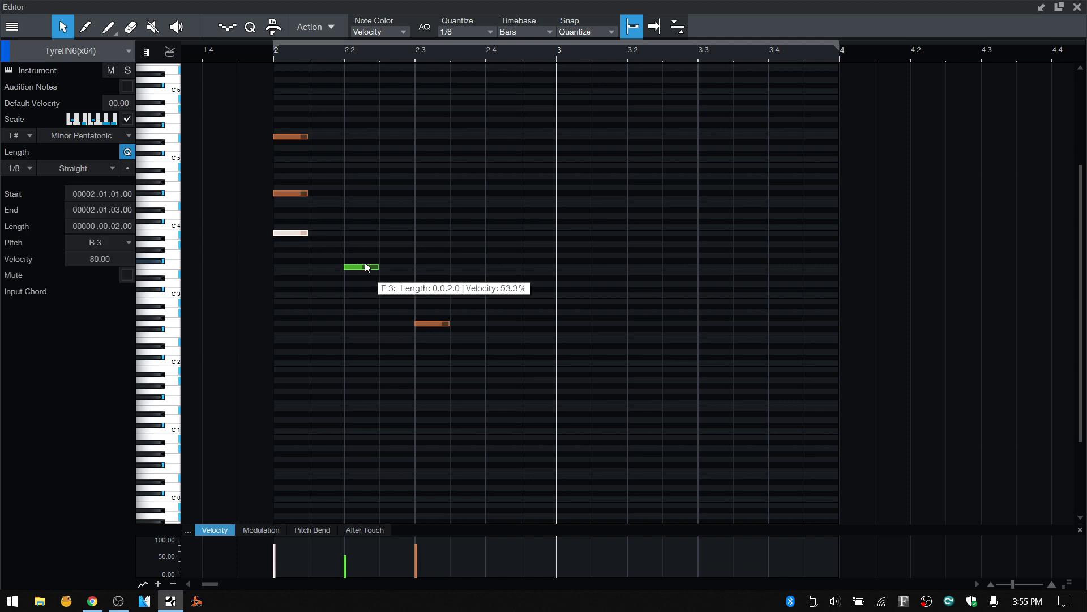
Transpose the B3 note at bar 2 up and down by semitones, ending on D4, and turn Scale off.
{"action": "key", "text": "Up"}
{"action": "key", "text": "Up"}
{"action": "key", "text": "Up"}
{"action": "key", "text": "Down"}
{"action": "key", "text": "Down"}
{"action": "key", "text": "Down"}
{"action": "key", "text": "Down"}
{"action": "key", "text": "Down"}
{"action": "key", "text": "Down"}
{"action": "key", "text": "Down"}
{"action": "key", "text": "Down"}
{"action": "key", "text": "Up"}
{"action": "key", "text": "Up"}
{"action": "key", "text": "Up"}
{"action": "key", "text": "Up"}
{"action": "key", "text": "Up"}
{"action": "key", "text": "Up"}
{"action": "key", "text": "Up"}
{"action": "key", "text": "Up"}
{"action": "key", "text": "Up"}
{"action": "key", "text": "Down"}
{"action": "key", "text": "Down"}
{"action": "key", "text": "Down"}
{"action": "key", "text": "Down"}
{"action": "key", "text": "Down"}
{"action": "key", "text": "Down"}
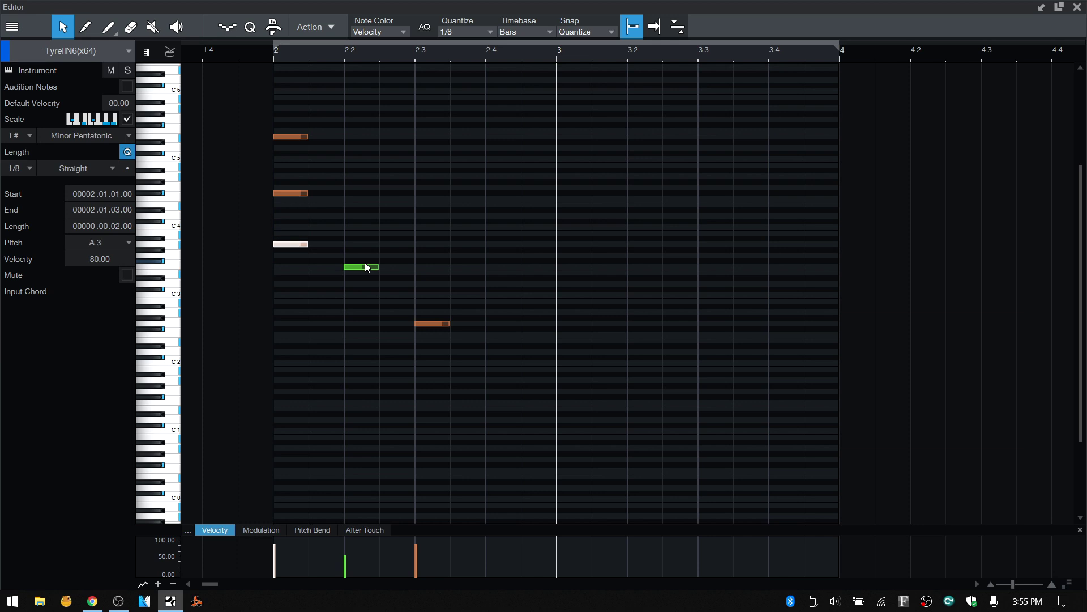
{"action": "key", "text": "Up"}
{"action": "key", "text": "Up"}
{"action": "key", "text": "Up"}
{"action": "key", "text": "Up"}
{"action": "key", "text": "Up"}
{"action": "left_click", "coordinate": [127, 118]}
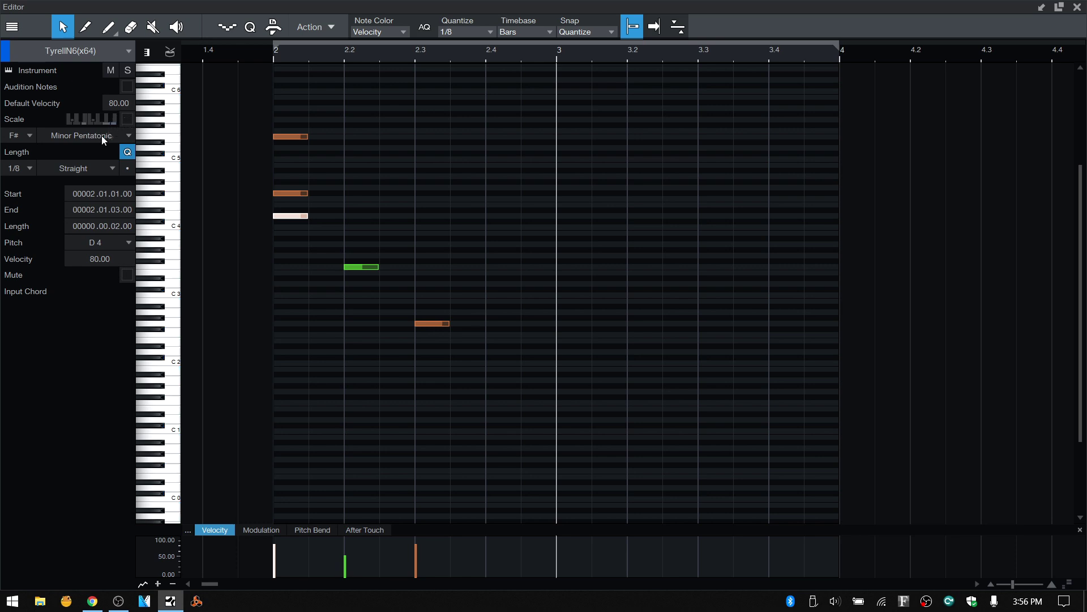
Look up the Apply Scale action, deselect the note, and change the scale type to Melodic Minor.
{"action": "left_click", "coordinate": [332, 27]}
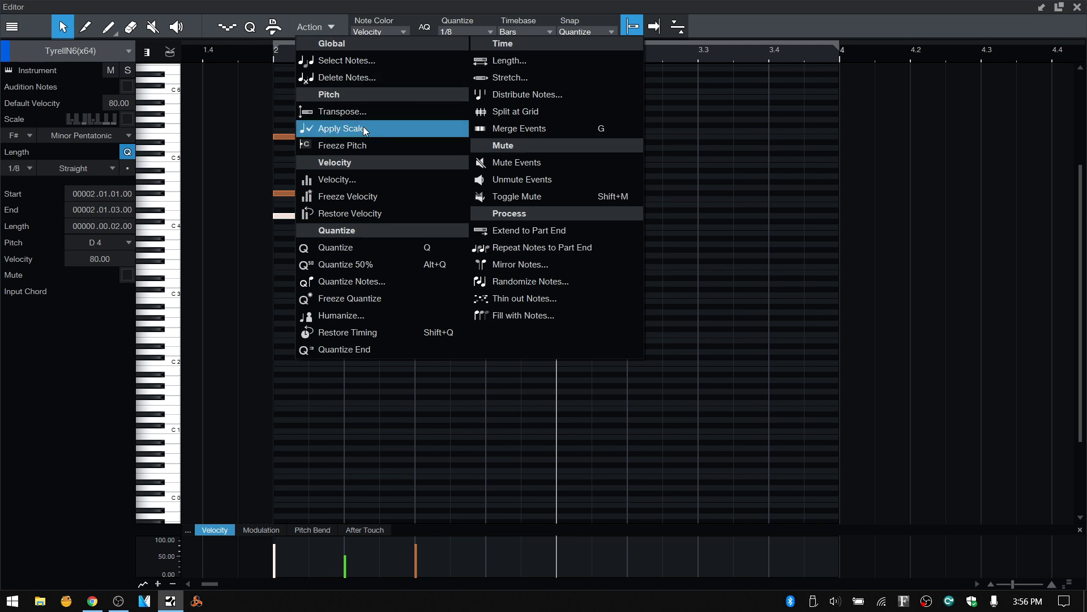
{"action": "left_click", "coordinate": [720, 188]}
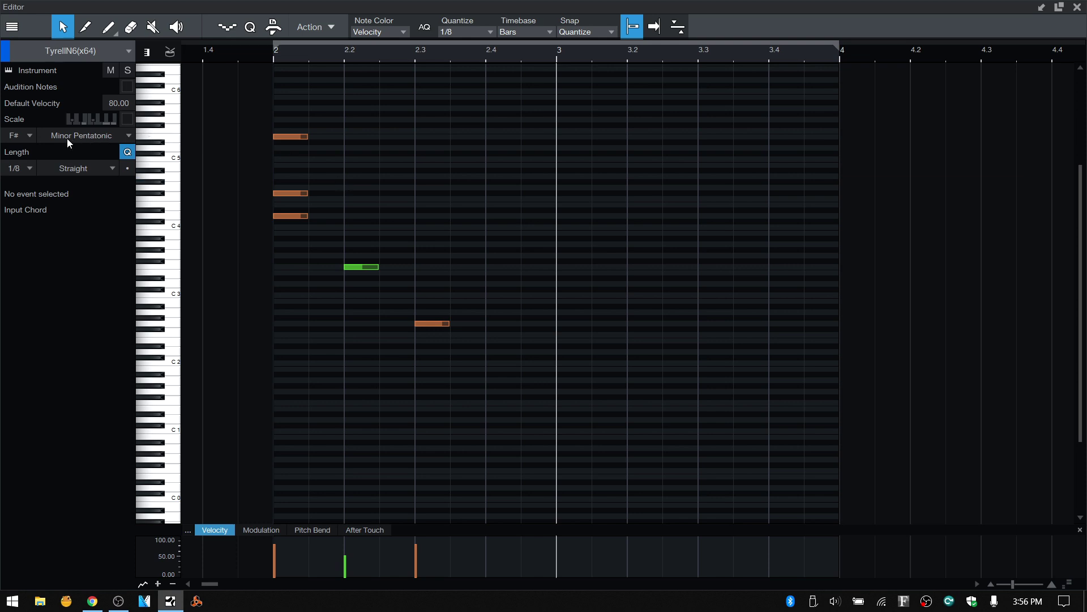
{"action": "left_click", "coordinate": [110, 133]}
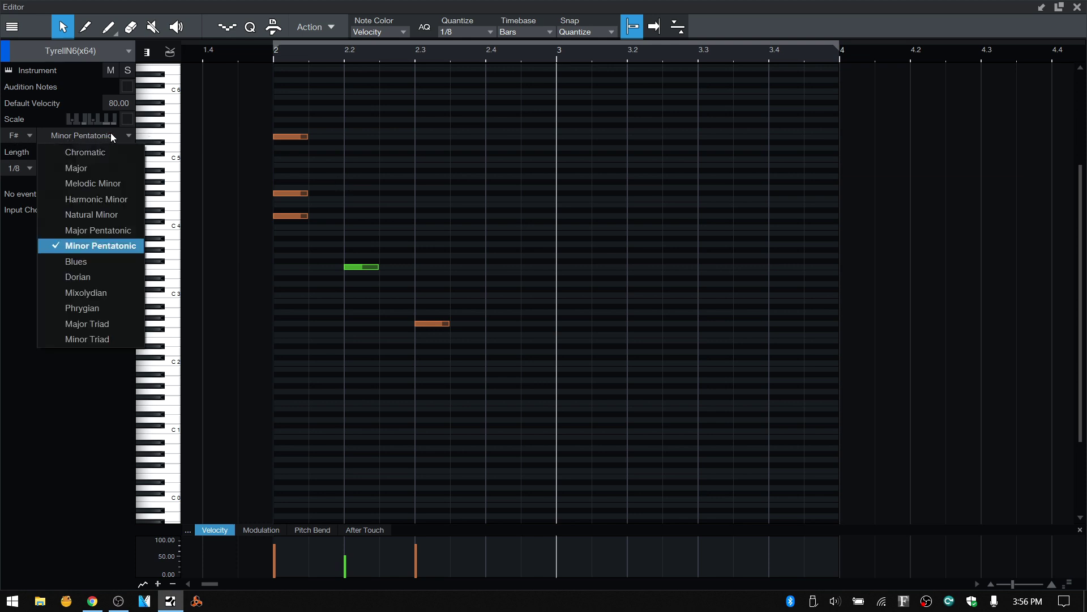
{"action": "left_click", "coordinate": [86, 186]}
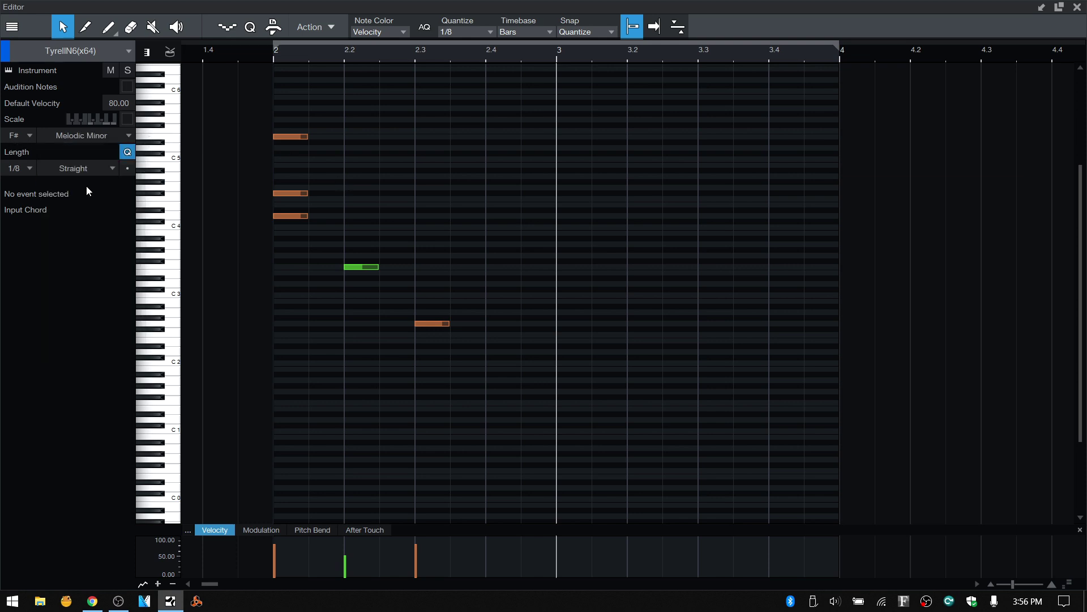
Turn Scale on, try applying F# Melodic Minor to the notes in the part, undo it, and turn Scale off again.
{"action": "left_click", "coordinate": [128, 119]}
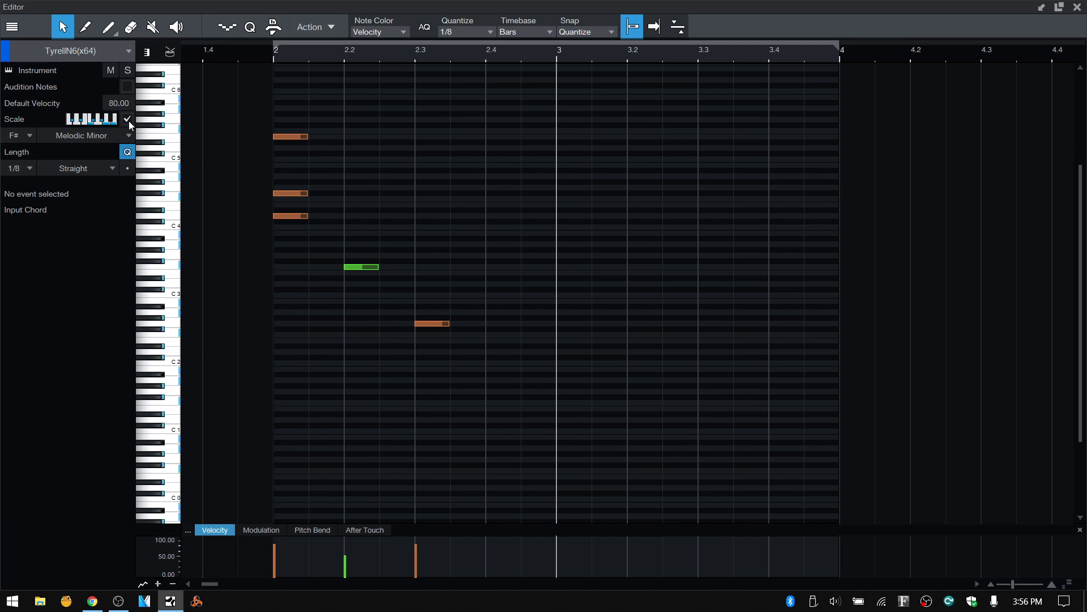
{"action": "left_click", "coordinate": [331, 27]}
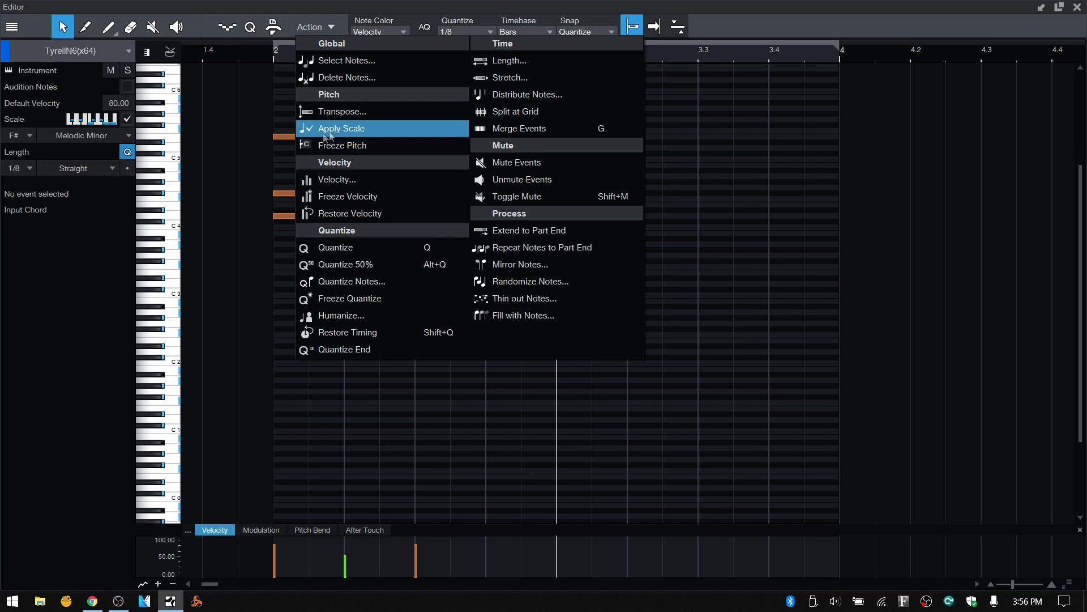
{"action": "left_click", "coordinate": [350, 129]}
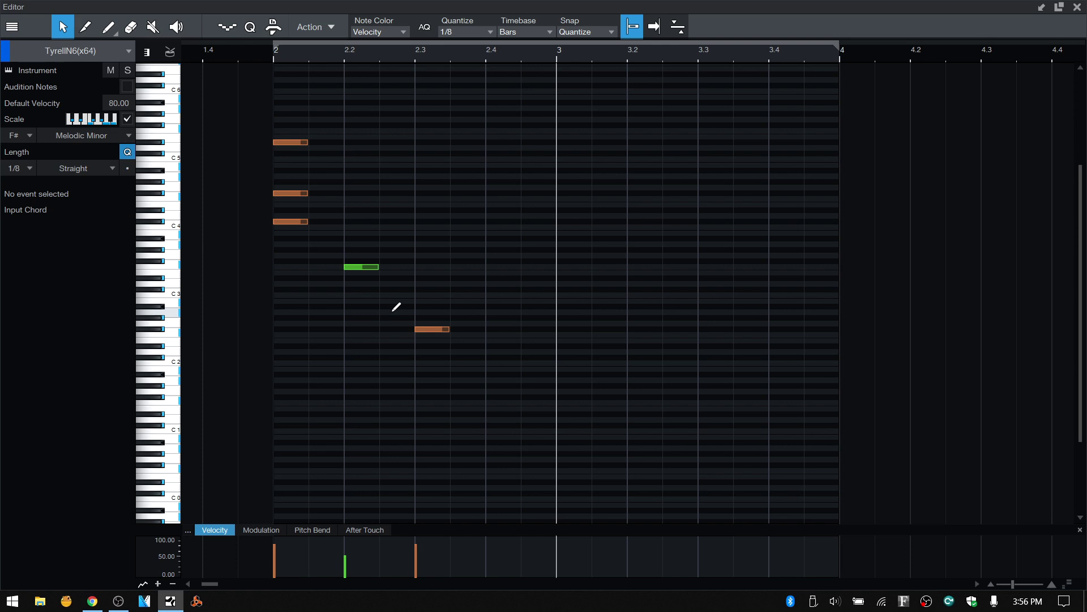
{"action": "key", "text": "ctrl+z"}
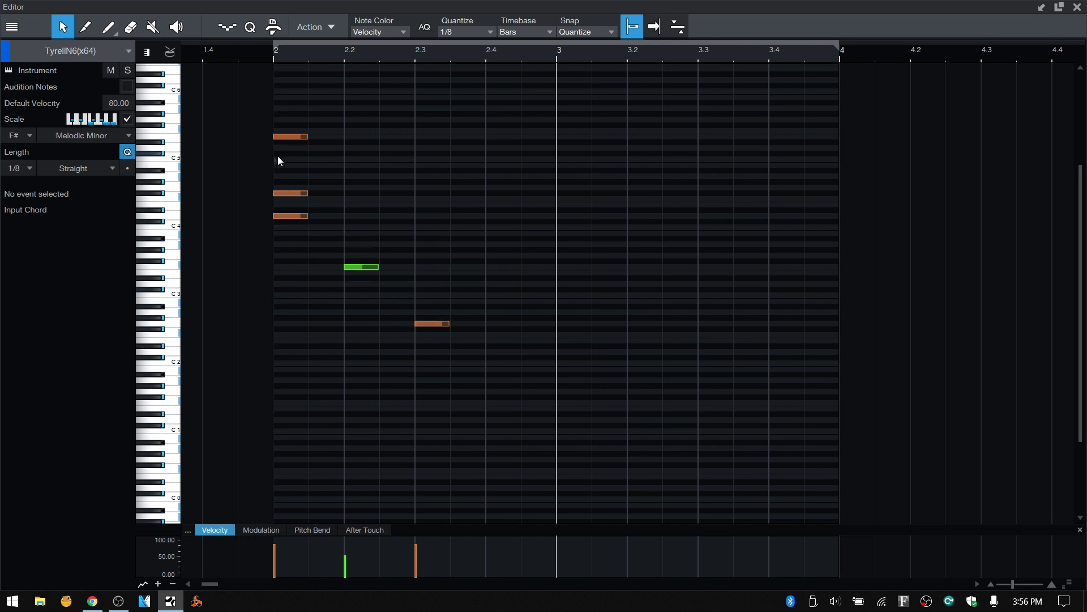
{"action": "left_click", "coordinate": [127, 119]}
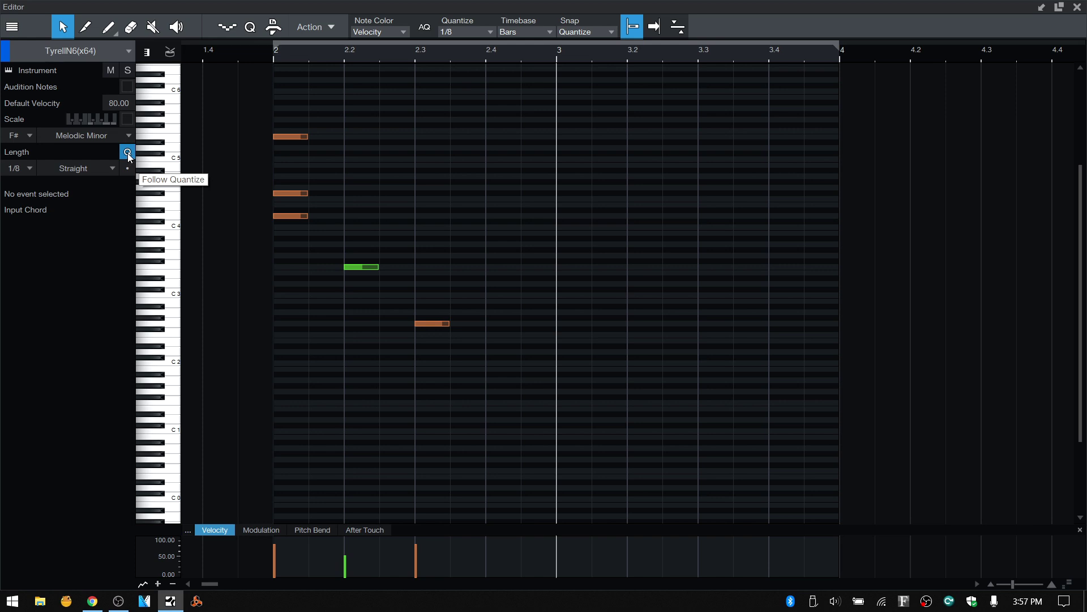
Enter an eighth-length G4 note at 2.03.03, and with Quantize set to 1/4, quarter-length notes F3 at bar 3 and F4 at 3.3.
{"action": "left_click", "coordinate": [462, 188]}
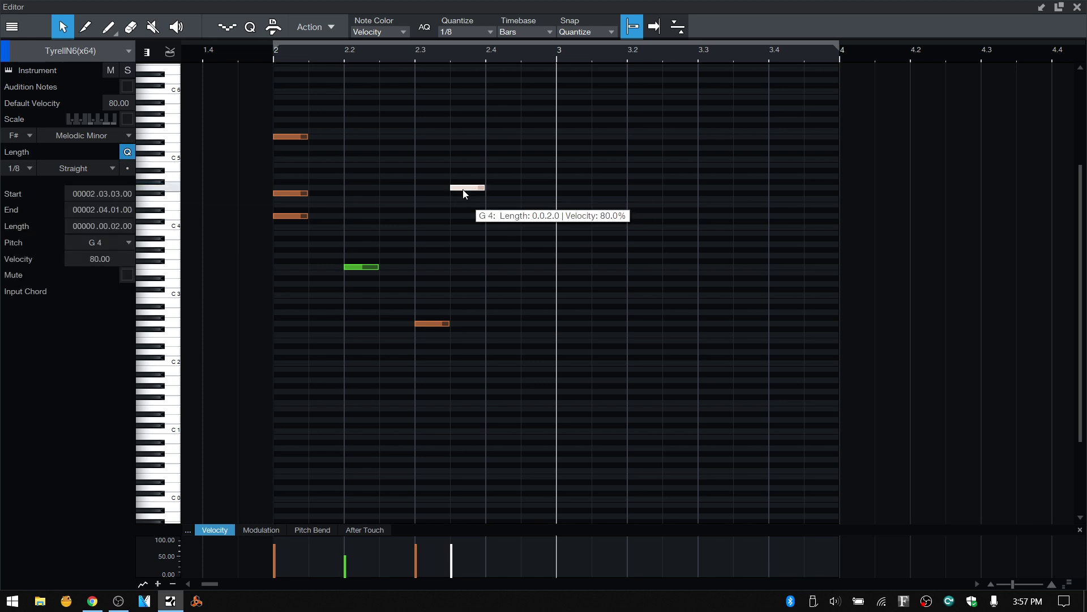
{"action": "left_click", "coordinate": [491, 33]}
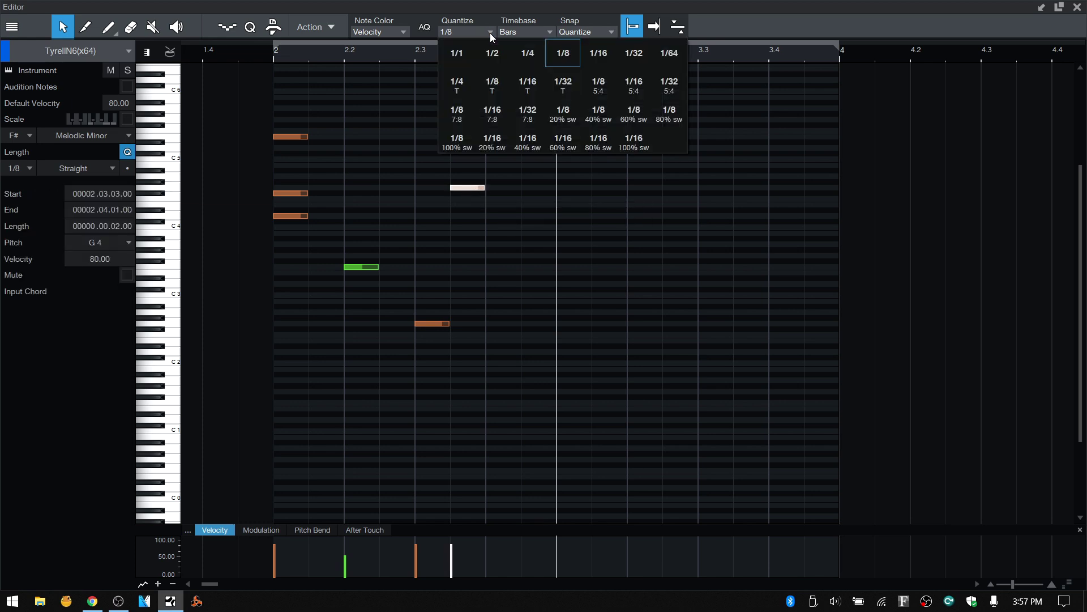
{"action": "left_click", "coordinate": [528, 60]}
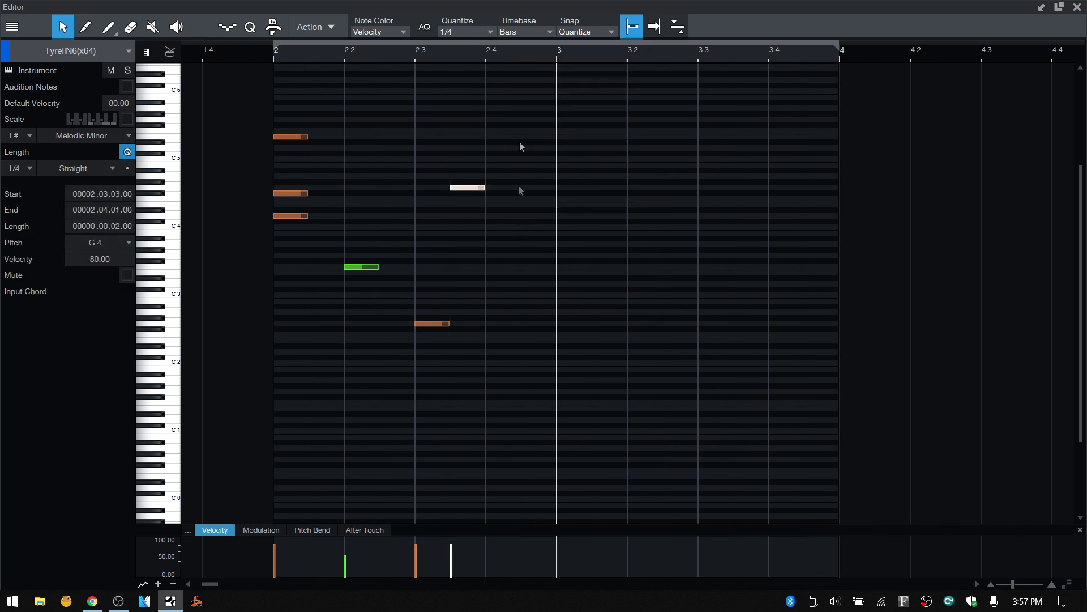
{"action": "left_click", "coordinate": [601, 266]}
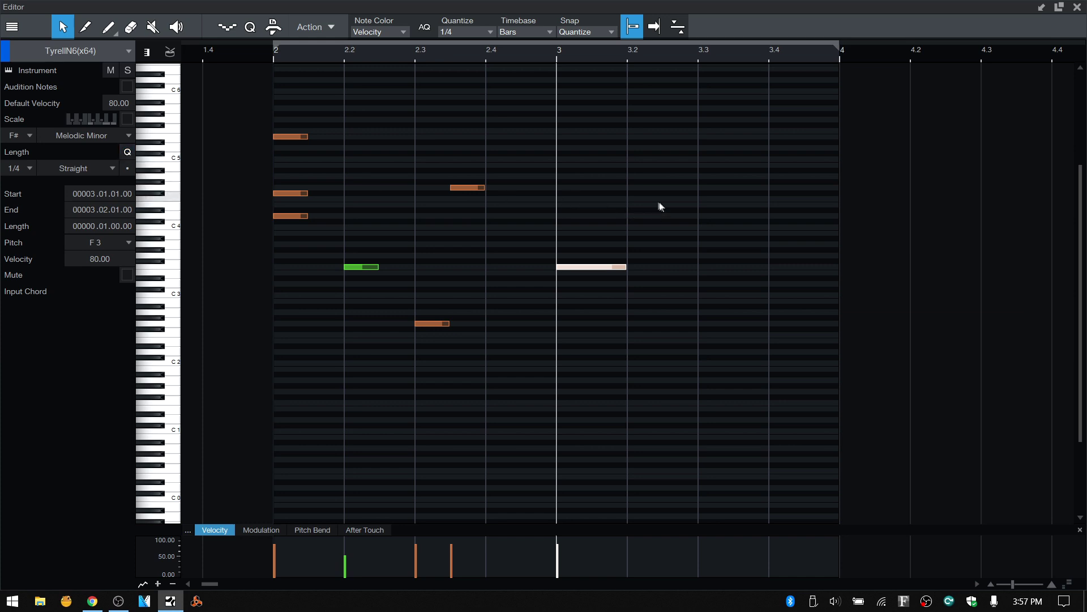
{"action": "left_click", "coordinate": [714, 199]}
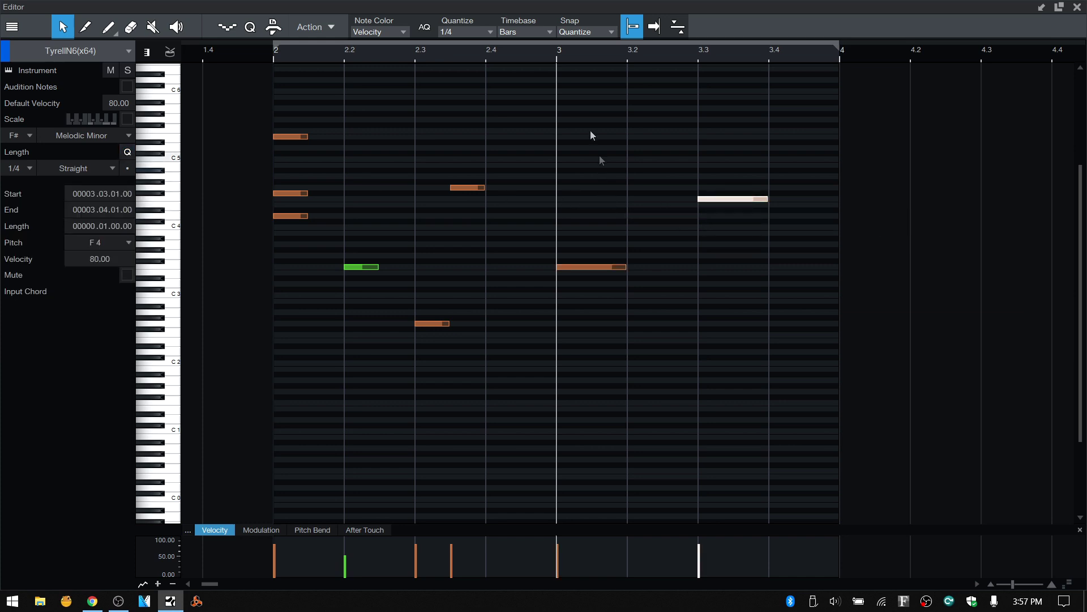
Set Quantize to 1/2 with length Follow Quantize off, and enter quarter-length G#3 and B2 notes at 3.3.
{"action": "left_click", "coordinate": [487, 32]}
{"action": "left_click", "coordinate": [491, 53]}
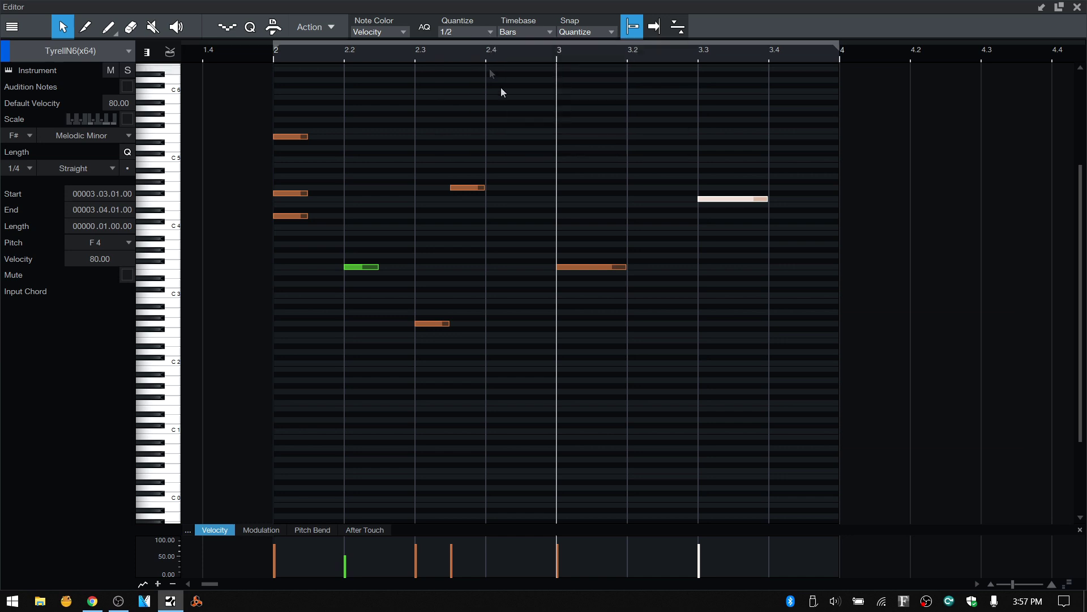
{"action": "left_click", "coordinate": [722, 252]}
{"action": "left_click", "coordinate": [711, 300]}
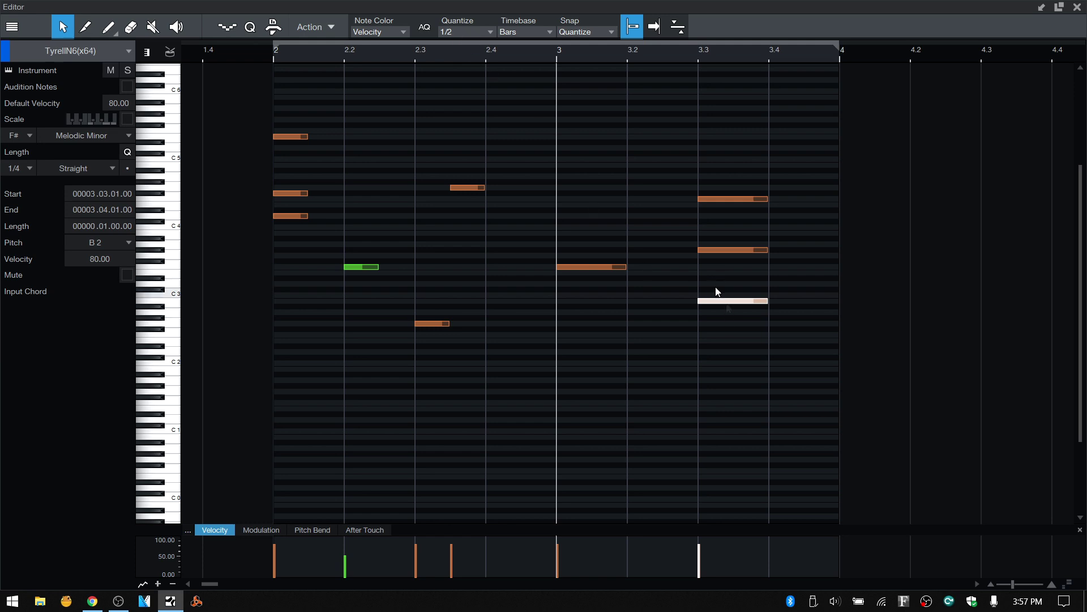
Set Quantize to 1/32 and enter quarter-length notes E5 at 3.02.03 and C#5 at 3.01.02.
{"action": "left_click", "coordinate": [488, 32]}
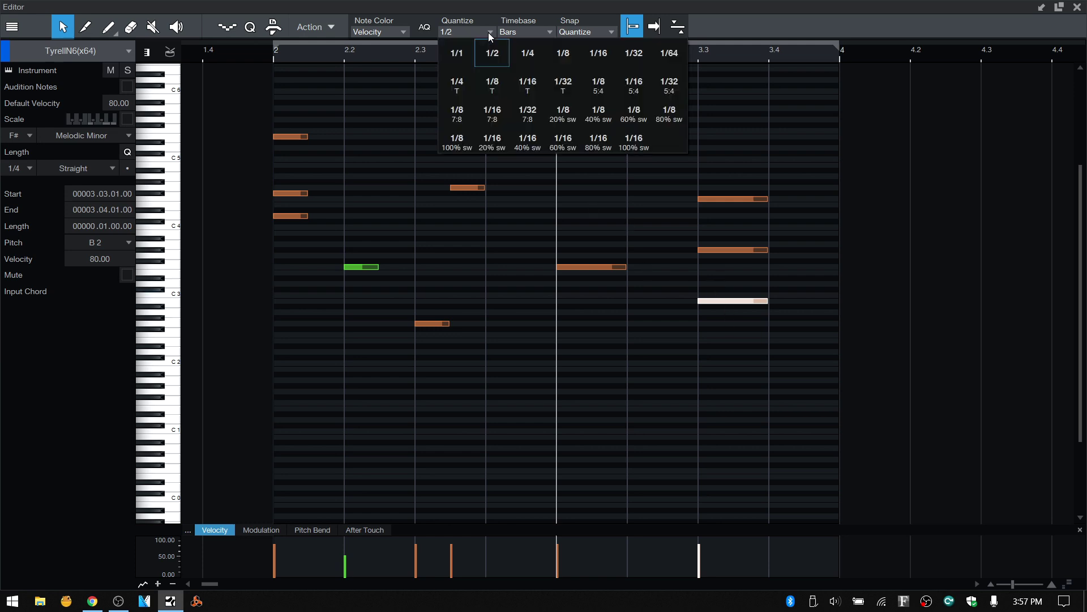
{"action": "left_click", "coordinate": [619, 57]}
{"action": "left_click", "coordinate": [664, 135]}
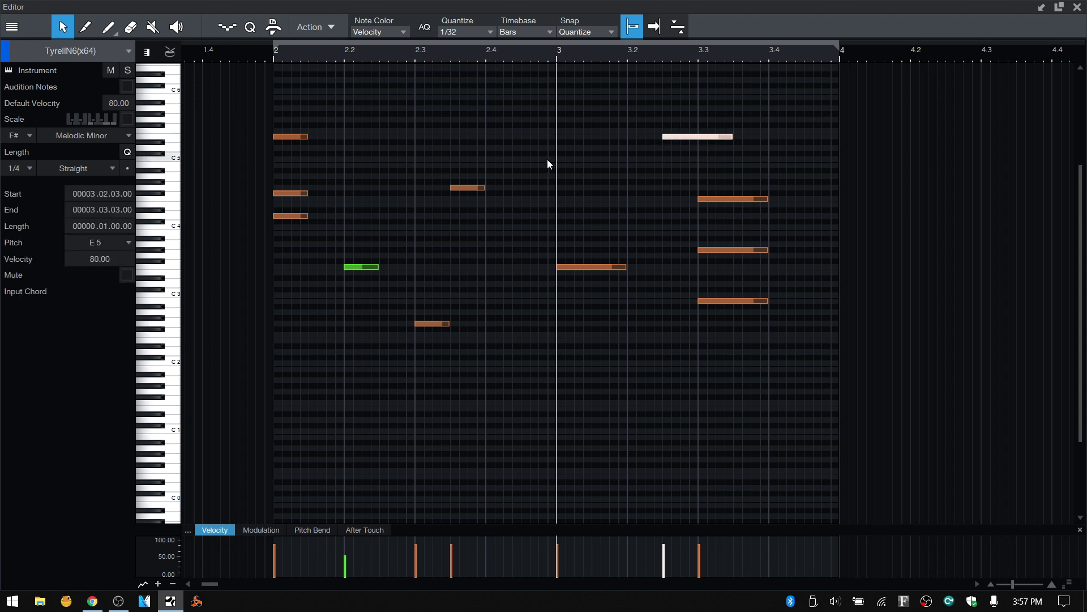
{"action": "left_click", "coordinate": [578, 154]}
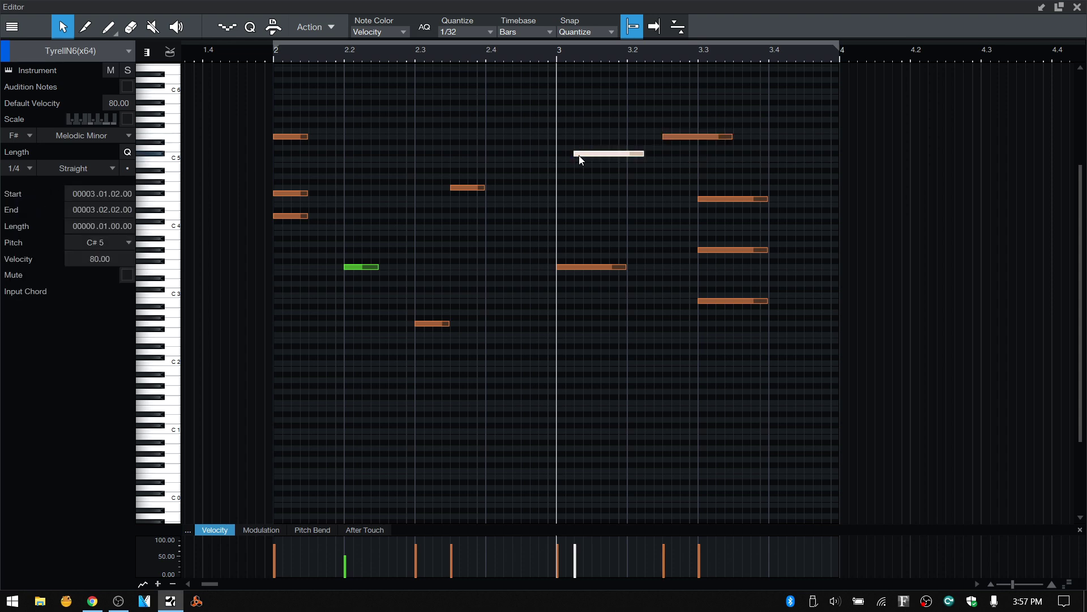
Set Quantize to 1/8 and the note length to 1/4, and enter F1 notes at bar 3 and 3.02.03.
{"action": "left_click", "coordinate": [486, 32]}
{"action": "left_click", "coordinate": [562, 54]}
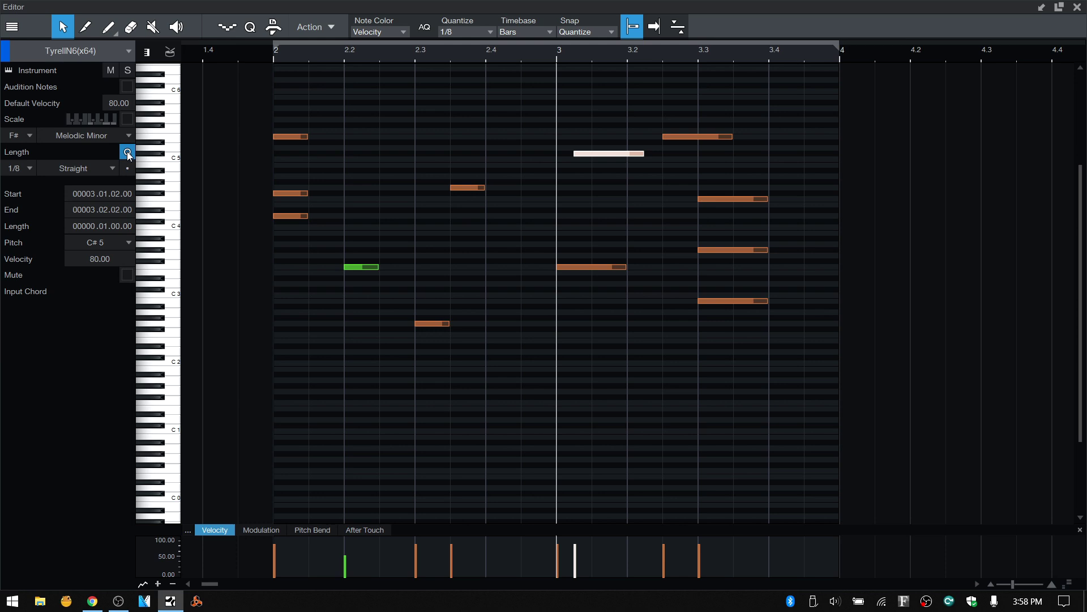
{"action": "left_click", "coordinate": [31, 168]}
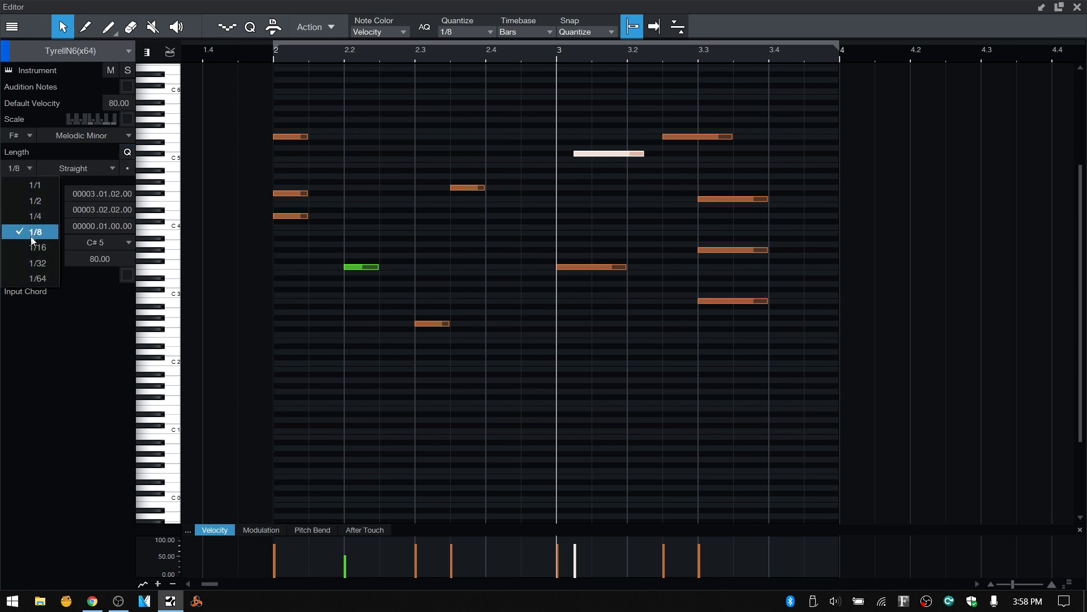
{"action": "left_click", "coordinate": [35, 218]}
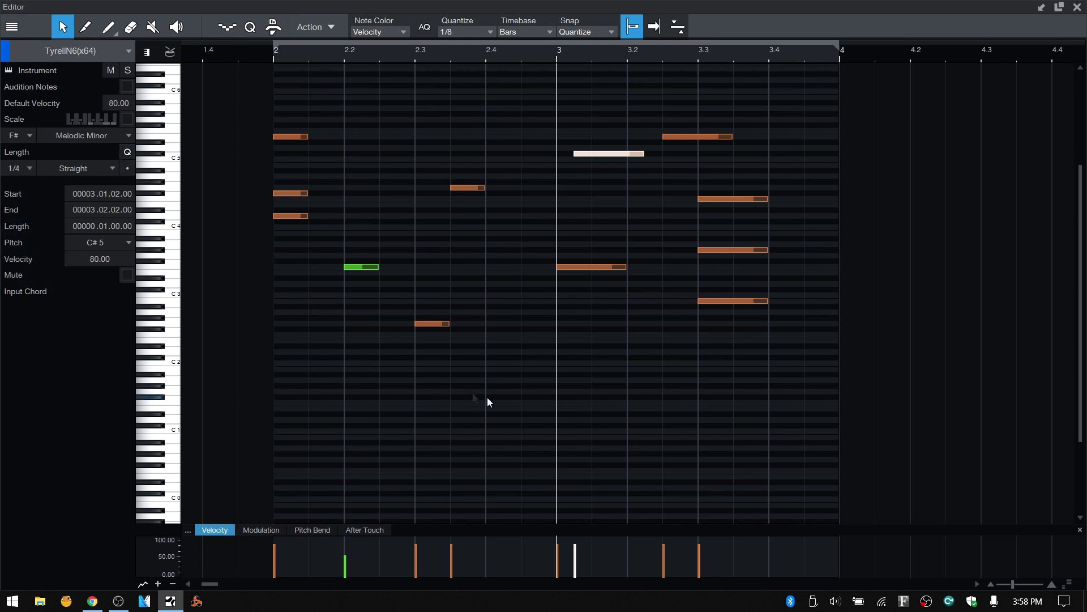
{"action": "left_click", "coordinate": [563, 403]}
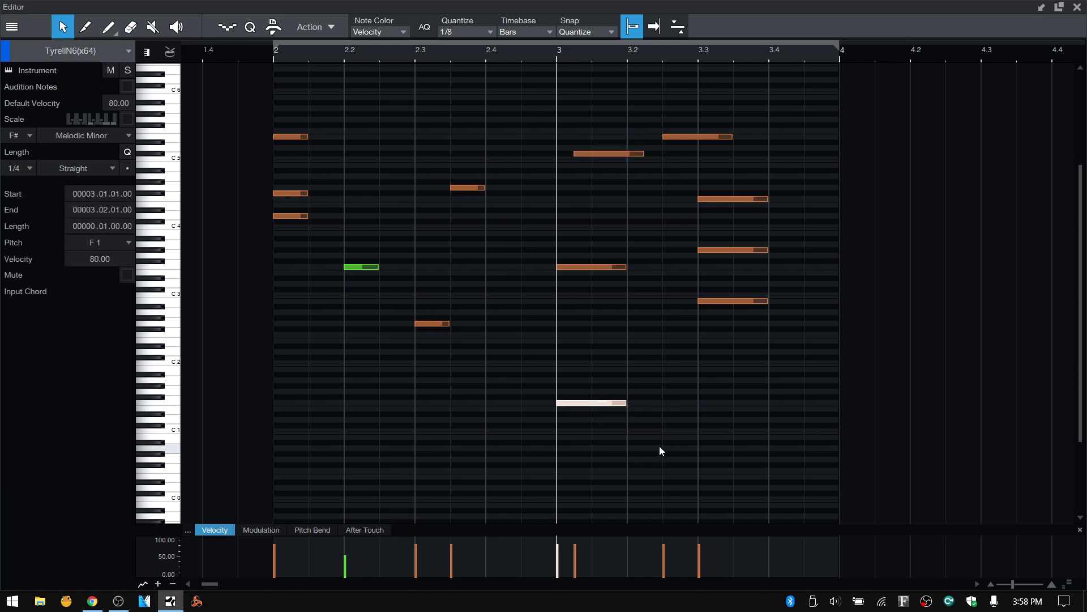
{"action": "left_click", "coordinate": [663, 403]}
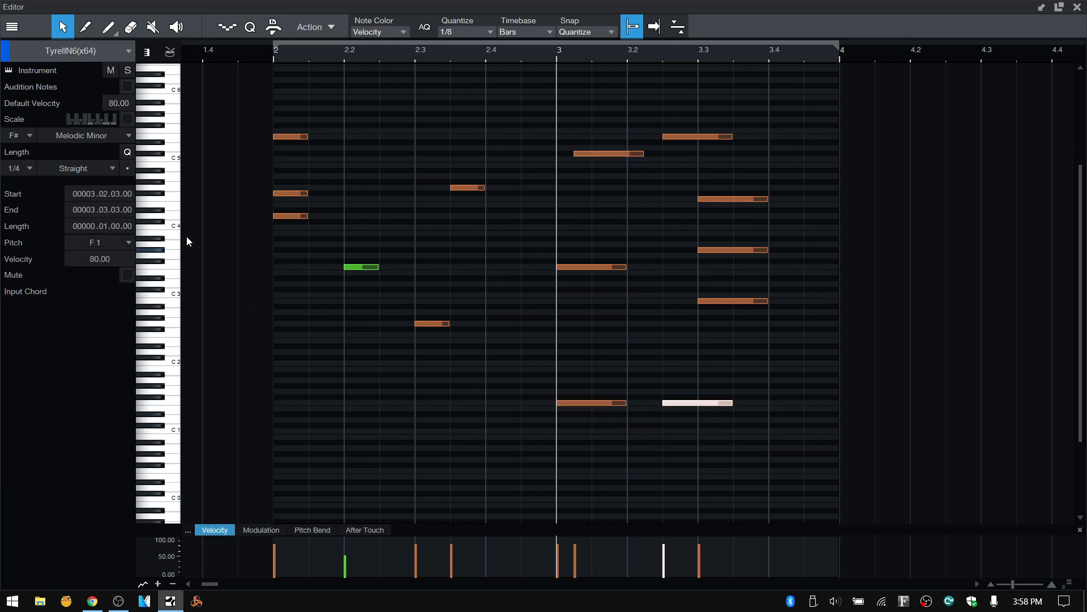
Set the note length to 1/2 and enter a half-length C1 note at 2.02.01.
{"action": "left_click", "coordinate": [28, 169]}
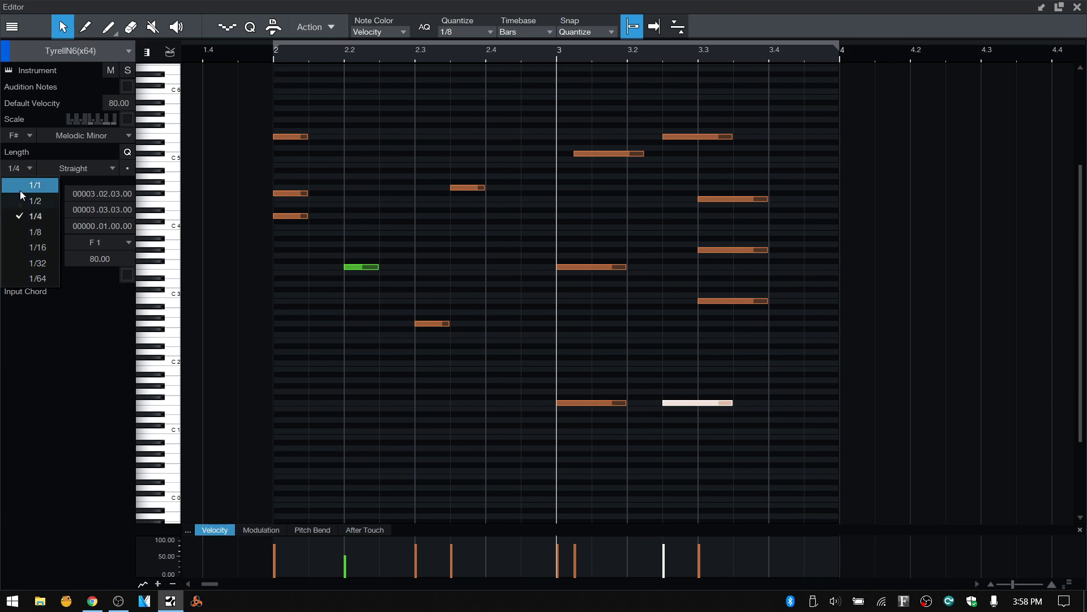
{"action": "left_click", "coordinate": [19, 203]}
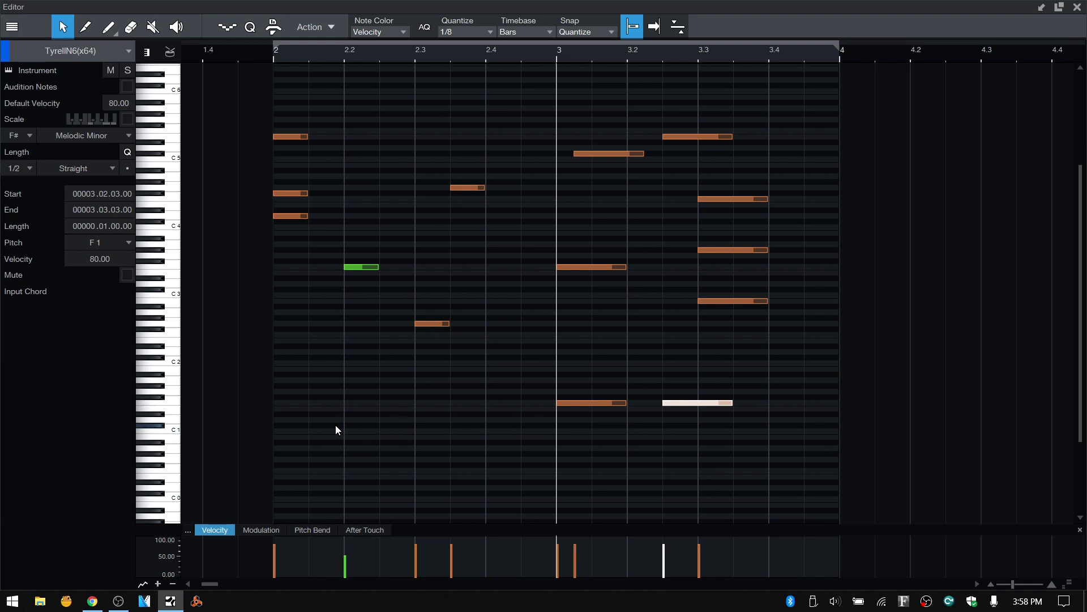
{"action": "left_click", "coordinate": [351, 432]}
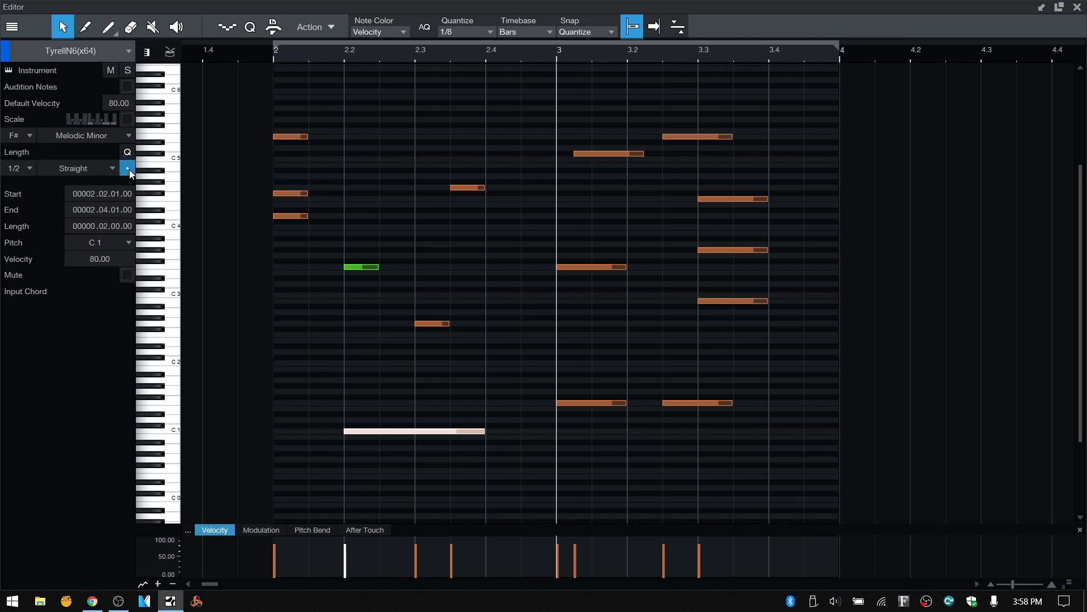
Set the note length to dotted 1/4 and enter an F0 note at bar 3.
{"action": "left_click", "coordinate": [29, 167]}
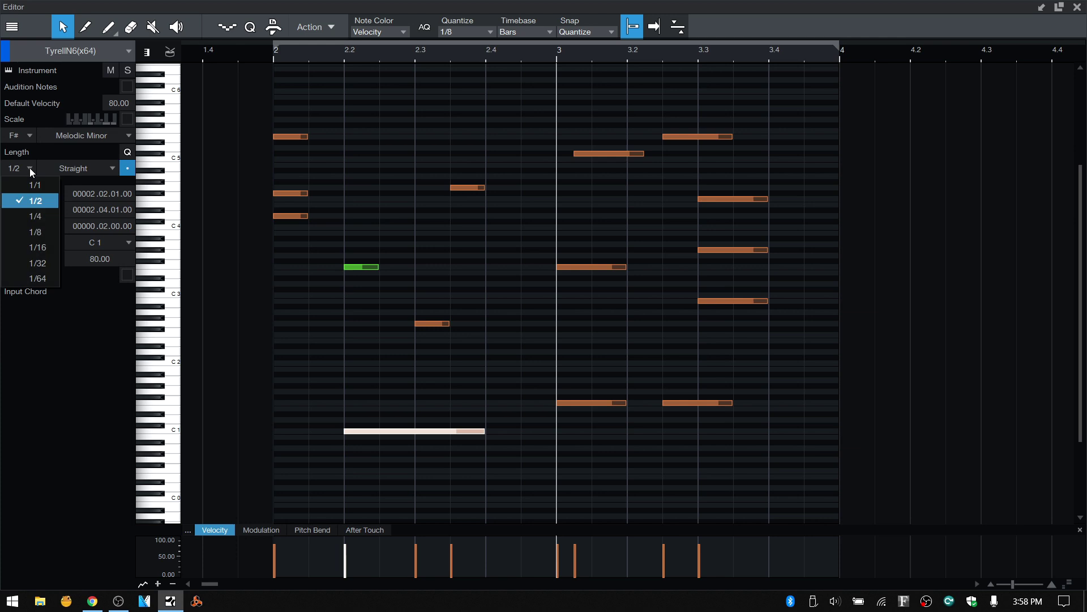
{"action": "left_click", "coordinate": [31, 214]}
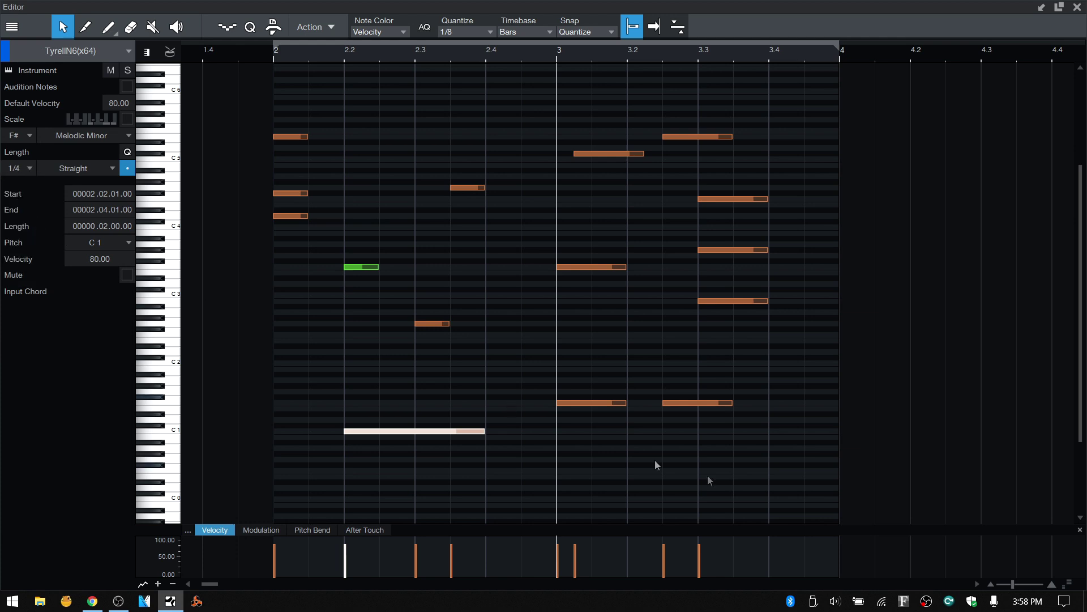
{"action": "left_click", "coordinate": [562, 470]}
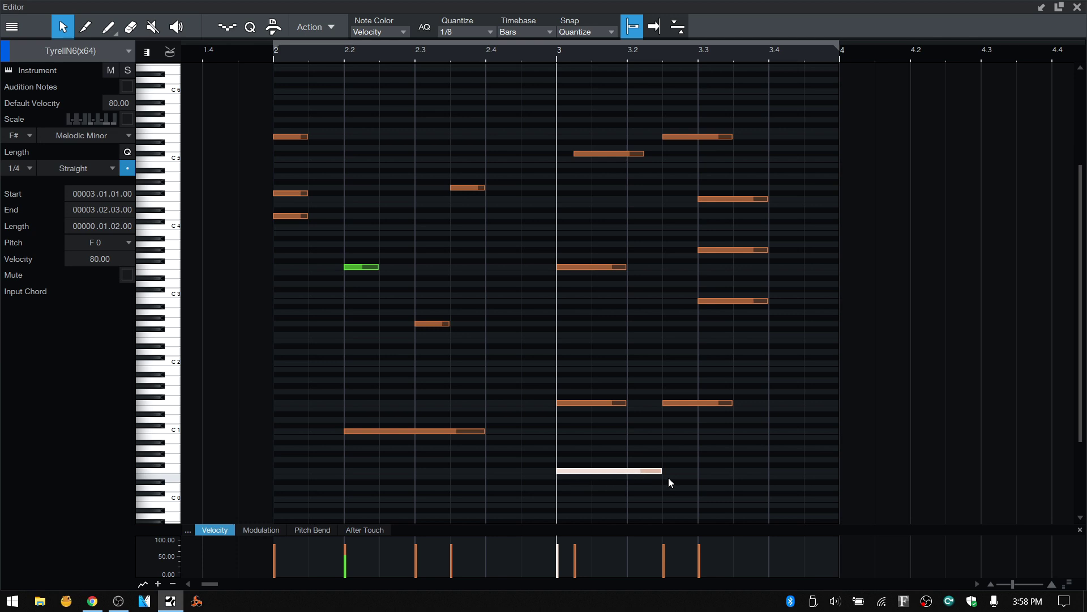
Change the 1/4 note length to Triplet and enter an F0 note at 3.03.01.
{"action": "left_click", "coordinate": [113, 170]}
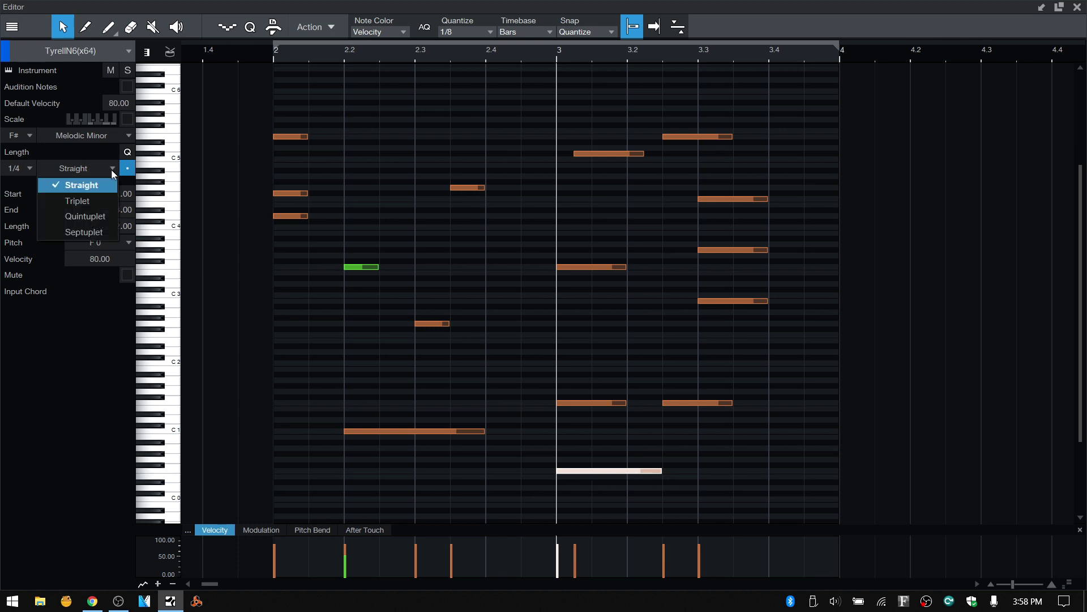
{"action": "left_click", "coordinate": [90, 200]}
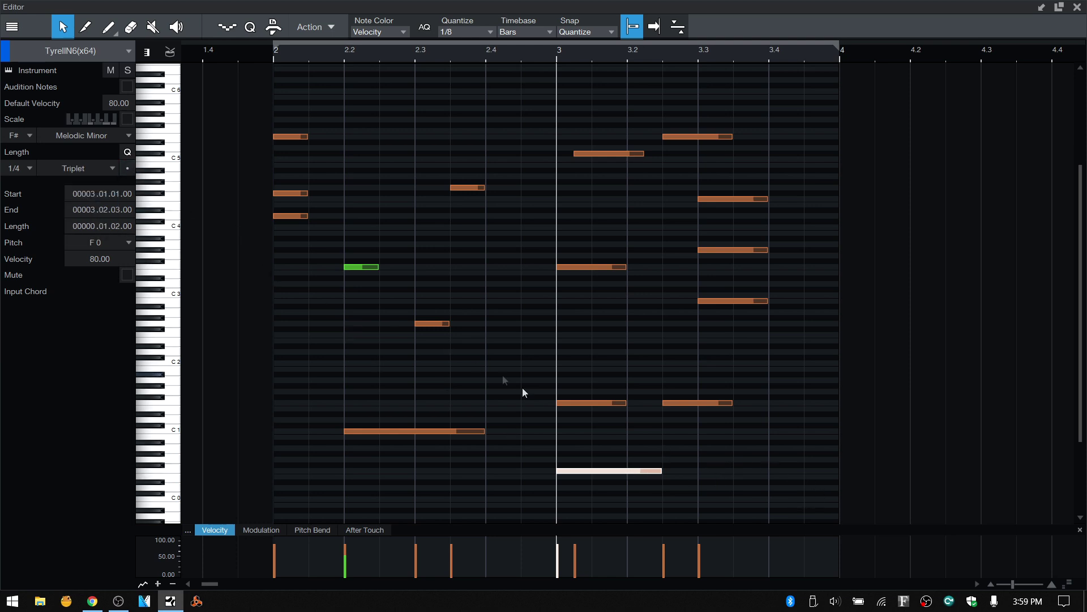
{"action": "left_click", "coordinate": [709, 471]}
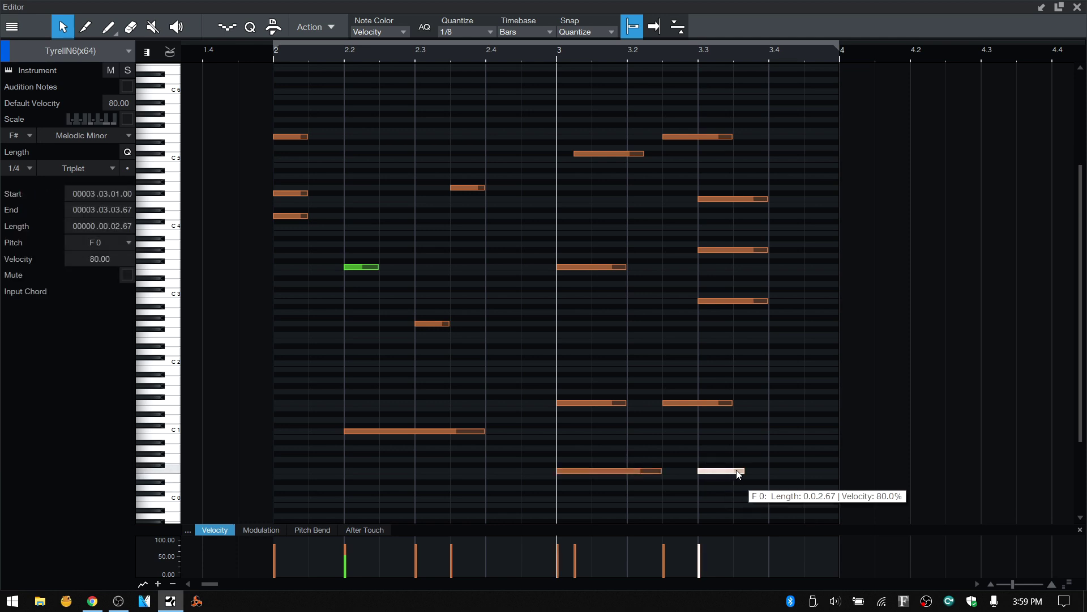
Return the note length type to Straight and make the length follow Quantize again.
{"action": "left_click", "coordinate": [88, 168]}
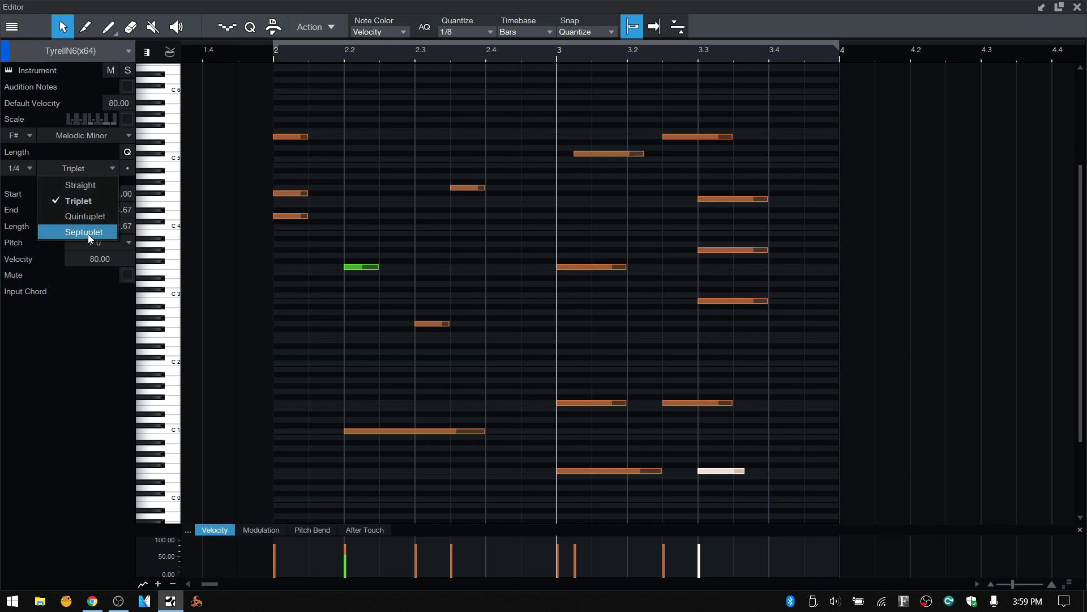
{"action": "left_click", "coordinate": [72, 172]}
{"action": "left_click", "coordinate": [71, 173]}
{"action": "left_click", "coordinate": [72, 184]}
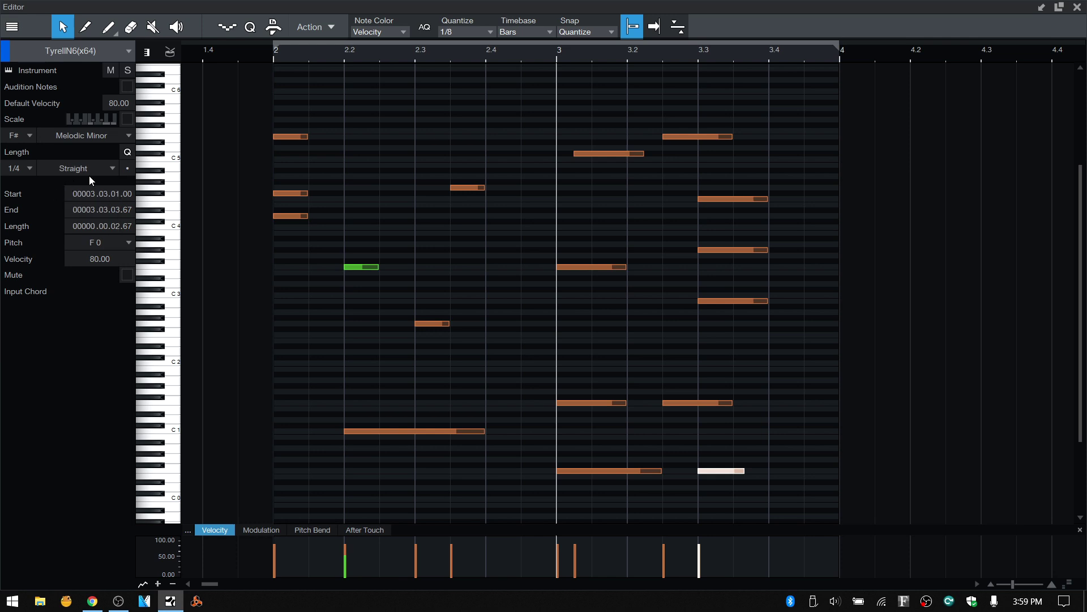
{"action": "left_click", "coordinate": [126, 153]}
Delete all notes except the E5 note at bar 2 and the long C1 note at 2.2.
{"action": "left_click_drag", "start_coordinate": [484, 110], "coordinate": [819, 507]}
{"action": "key", "text": "Delete"}
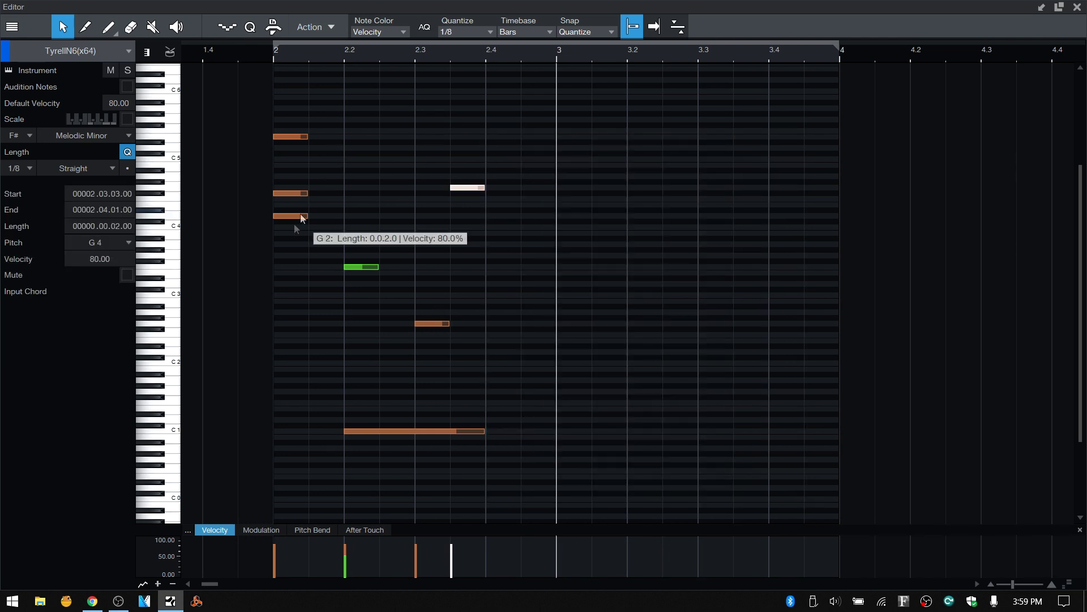
{"action": "left_click_drag", "start_coordinate": [277, 180], "coordinate": [524, 384]}
{"action": "key", "text": "Delete"}
{"action": "left_click", "coordinate": [332, 283]}
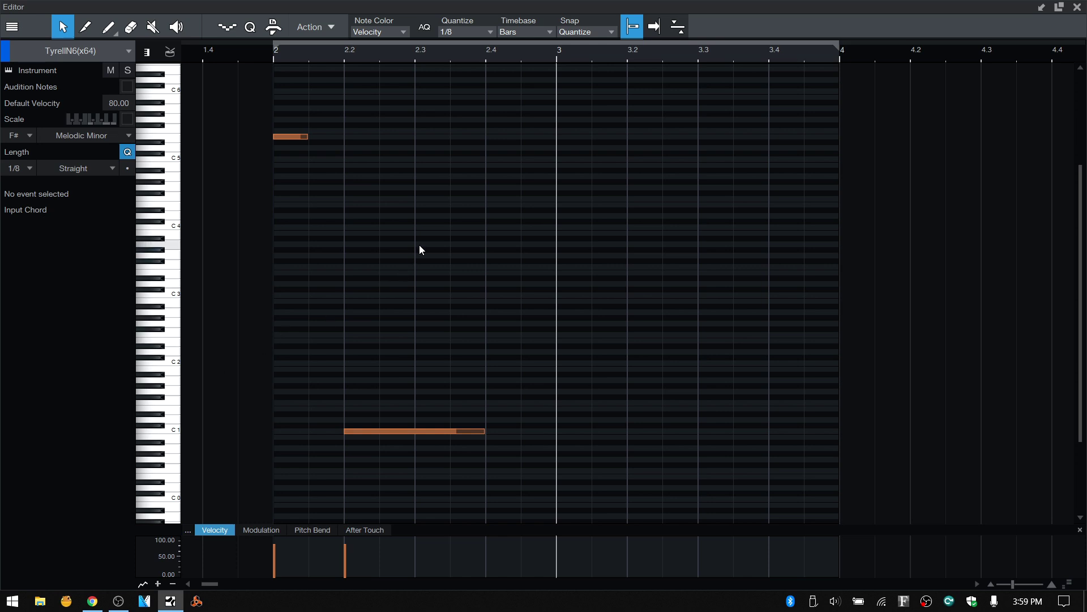
Move the C1 note by changing its start position to 3.01.01.00.
{"action": "left_click", "coordinate": [391, 431]}
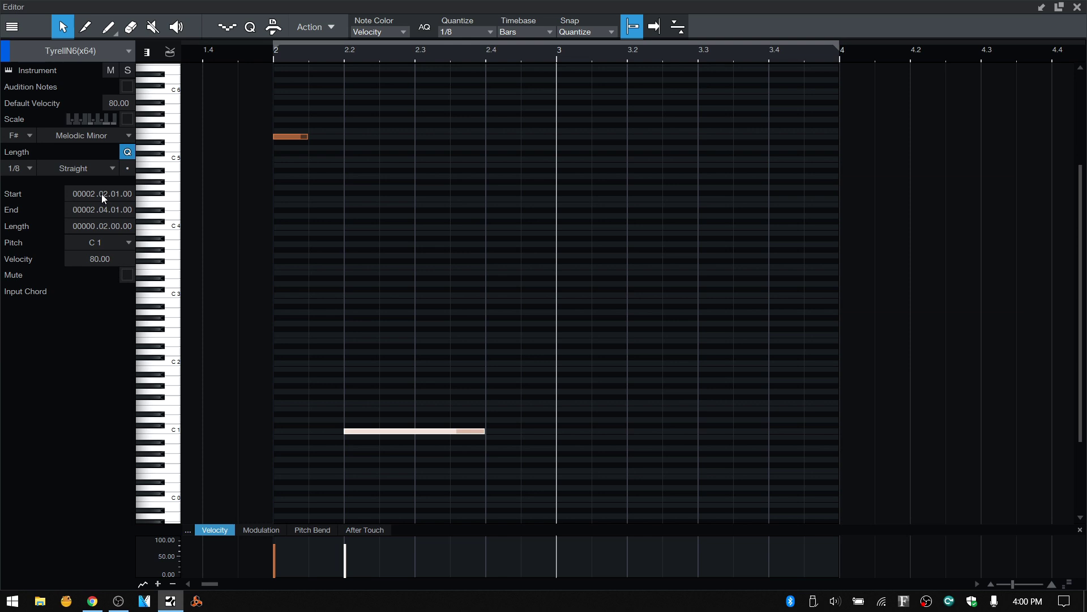
{"action": "scroll", "coordinate": [101, 193], "scroll_direction": "up", "scroll_amount": 1}
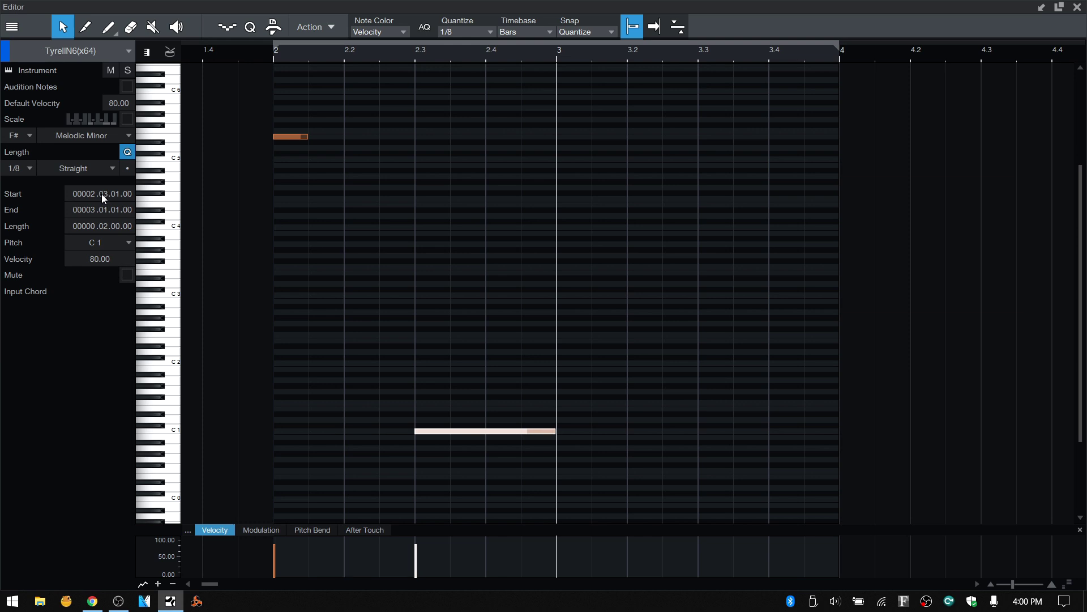
{"action": "scroll", "coordinate": [101, 194], "scroll_direction": "up", "scroll_amount": 2}
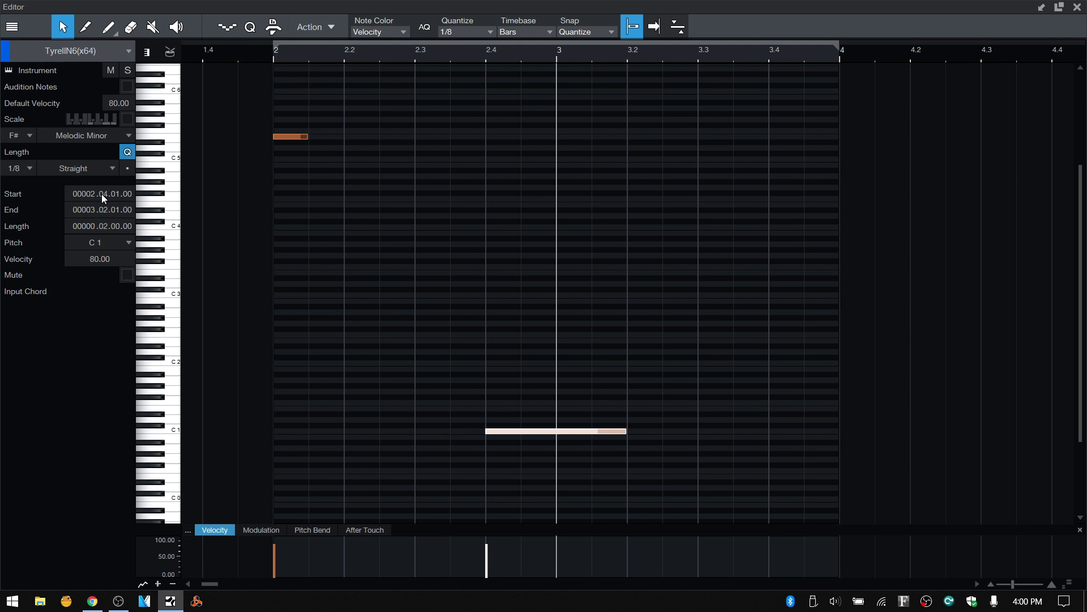
{"action": "scroll", "coordinate": [101, 194], "scroll_direction": "up", "scroll_amount": 2}
{"action": "scroll", "coordinate": [101, 193], "scroll_direction": "down", "scroll_amount": 1}
{"action": "scroll", "coordinate": [101, 194], "scroll_direction": "down", "scroll_amount": 1}
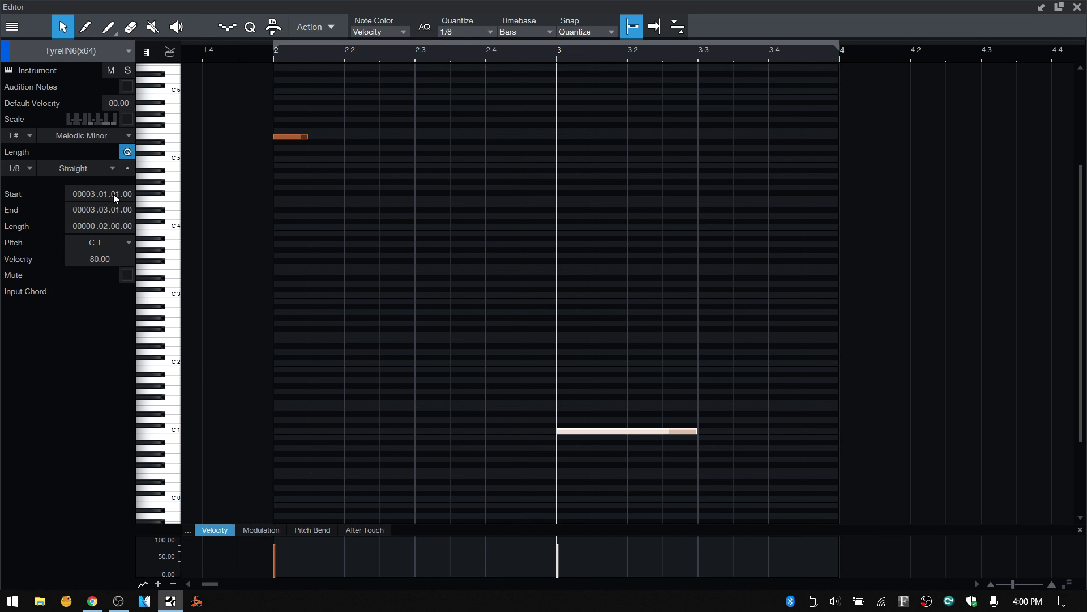
Adjust the C1 note's start and end values, extending its end until the note length is 4.03.00.00.
{"action": "scroll", "coordinate": [113, 194], "scroll_direction": "up", "scroll_amount": 3}
{"action": "scroll", "coordinate": [113, 193], "scroll_direction": "down", "scroll_amount": 1}
{"action": "scroll", "coordinate": [114, 193], "scroll_direction": "down", "scroll_amount": 2}
{"action": "scroll", "coordinate": [103, 210], "scroll_direction": "up", "scroll_amount": 1}
{"action": "scroll", "coordinate": [103, 209], "scroll_direction": "up", "scroll_amount": 1}
{"action": "scroll", "coordinate": [103, 209], "scroll_direction": "down", "scroll_amount": 3}
{"action": "scroll", "coordinate": [103, 209], "scroll_direction": "up", "scroll_amount": 3}
{"action": "scroll", "coordinate": [103, 209], "scroll_direction": "down", "scroll_amount": 1}
{"action": "scroll", "coordinate": [103, 209], "scroll_direction": "down", "scroll_amount": 1}
{"action": "scroll", "coordinate": [115, 209], "scroll_direction": "up", "scroll_amount": 4}
{"action": "scroll", "coordinate": [115, 209], "scroll_direction": "down", "scroll_amount": 3}
{"action": "scroll", "coordinate": [114, 209], "scroll_direction": "down", "scroll_amount": 1}
{"action": "scroll", "coordinate": [116, 208], "scroll_direction": "up", "scroll_amount": 2}
{"action": "scroll", "coordinate": [117, 208], "scroll_direction": "up", "scroll_amount": 2}
{"action": "scroll", "coordinate": [83, 208], "scroll_direction": "up", "scroll_amount": 1}
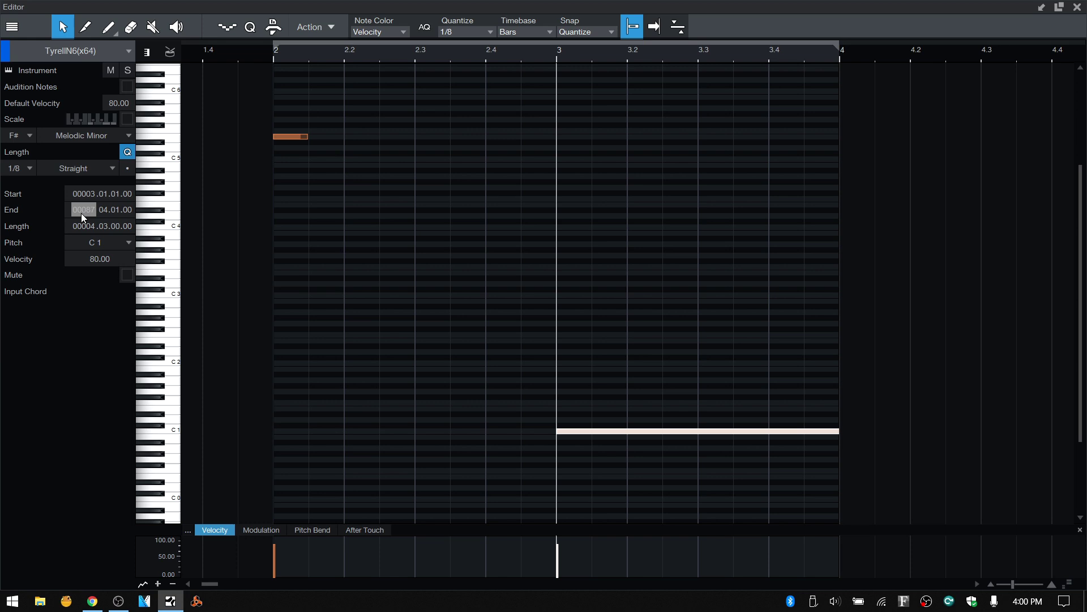
{"action": "key", "text": "Return"}
Lengthen the E5 note at bar 2 to 1.00.02.00 and set its pitch to G5.
{"action": "left_click", "coordinate": [292, 136]}
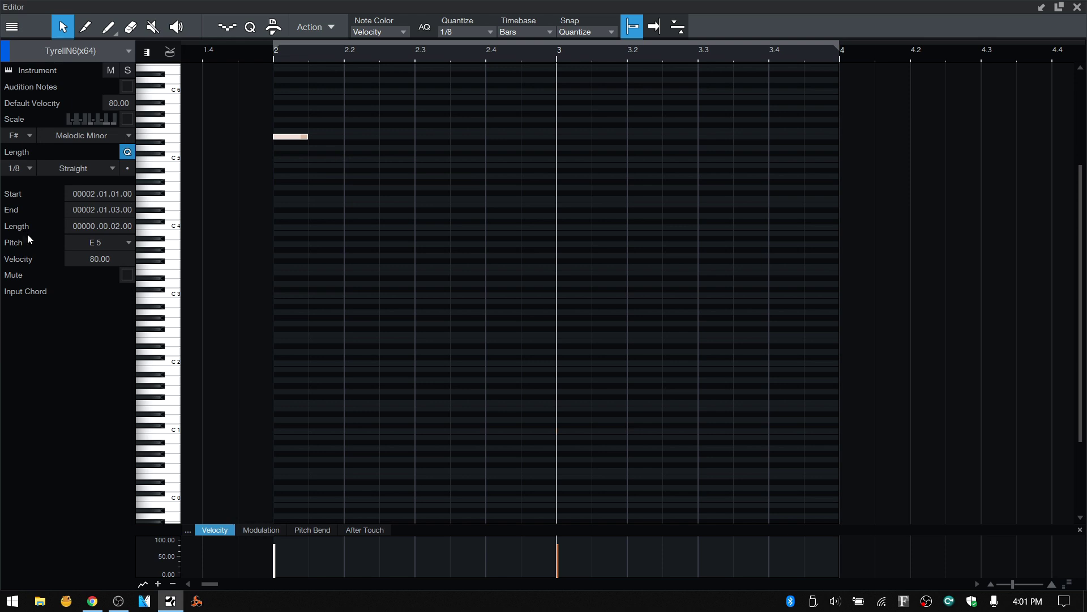
{"action": "scroll", "coordinate": [104, 226], "scroll_direction": "up", "scroll_amount": 4}
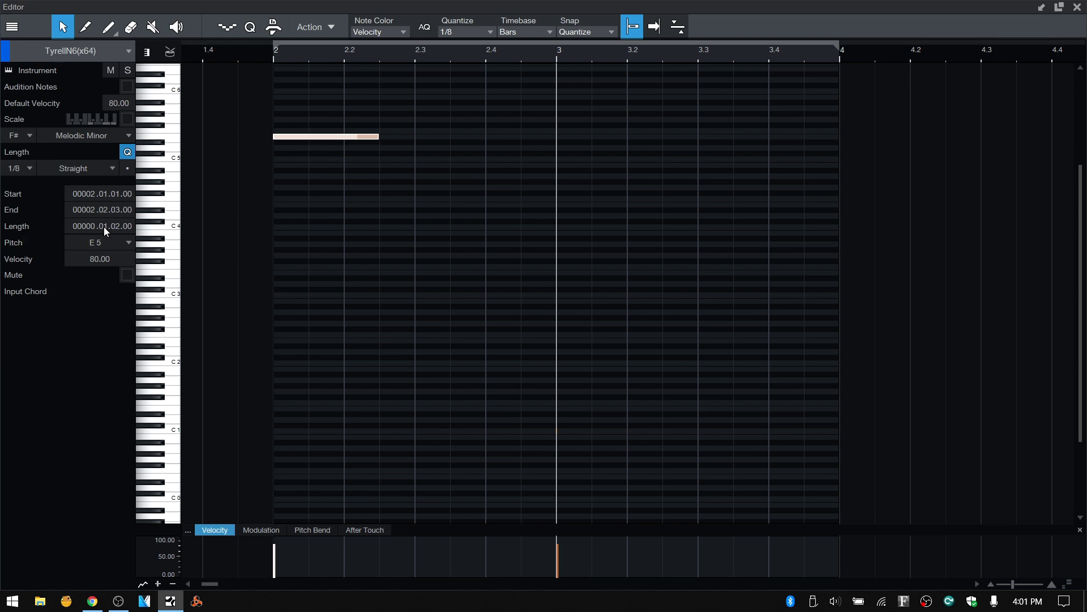
{"action": "scroll", "coordinate": [103, 227], "scroll_direction": "up", "scroll_amount": 1}
{"action": "scroll", "coordinate": [104, 227], "scroll_direction": "down", "scroll_amount": 1}
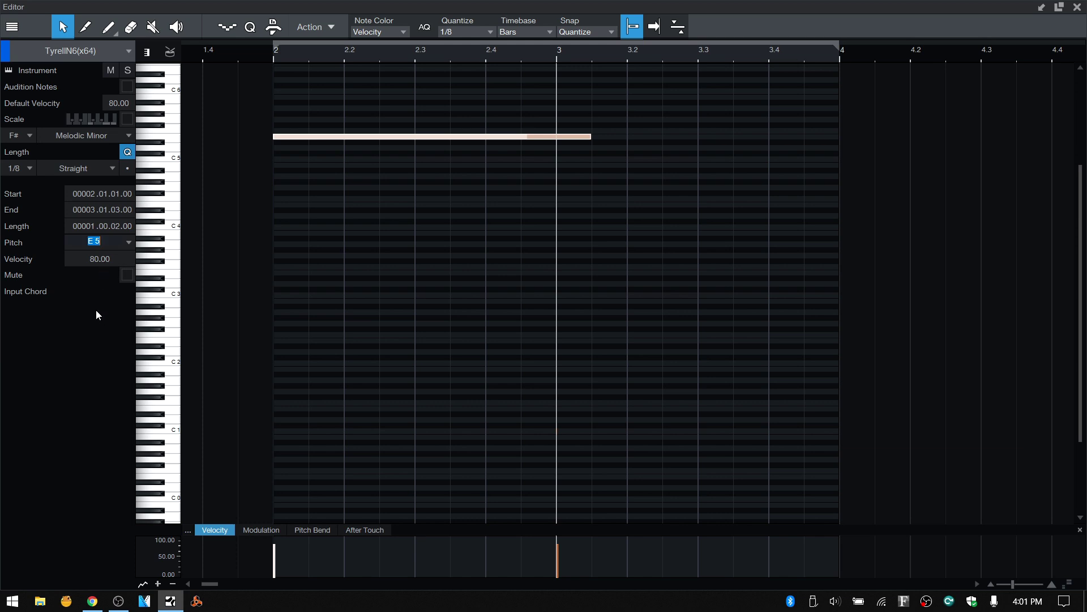
{"action": "type", "text": "g5"}
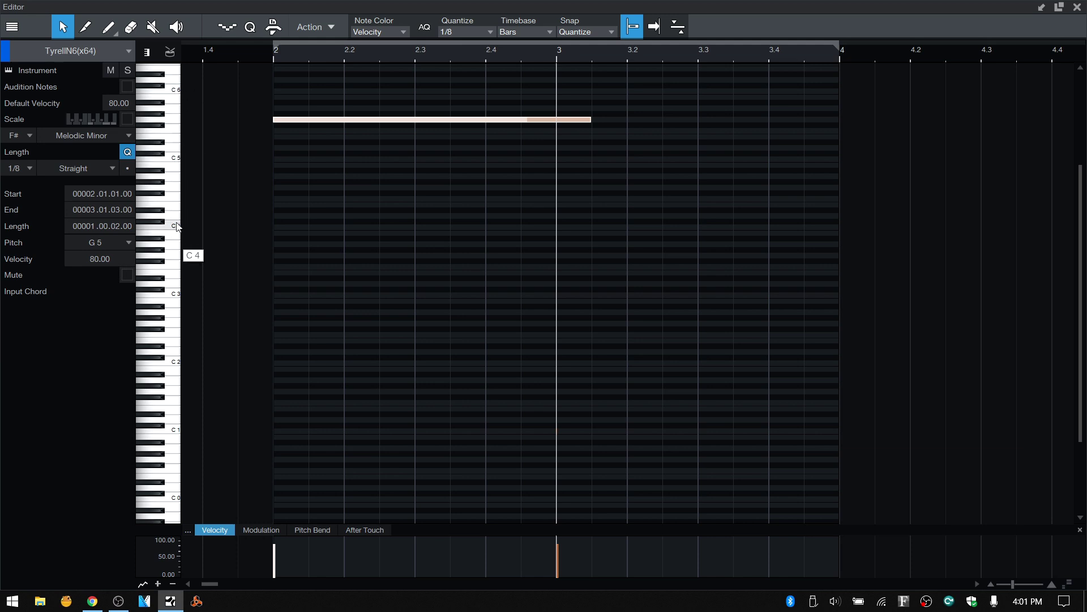
Enter a B4 note at 2.3 and an F4 note at 2.2, each extended to two beats long.
{"action": "left_click_drag", "start_coordinate": [1068, 588], "coordinate": [1058, 520]}
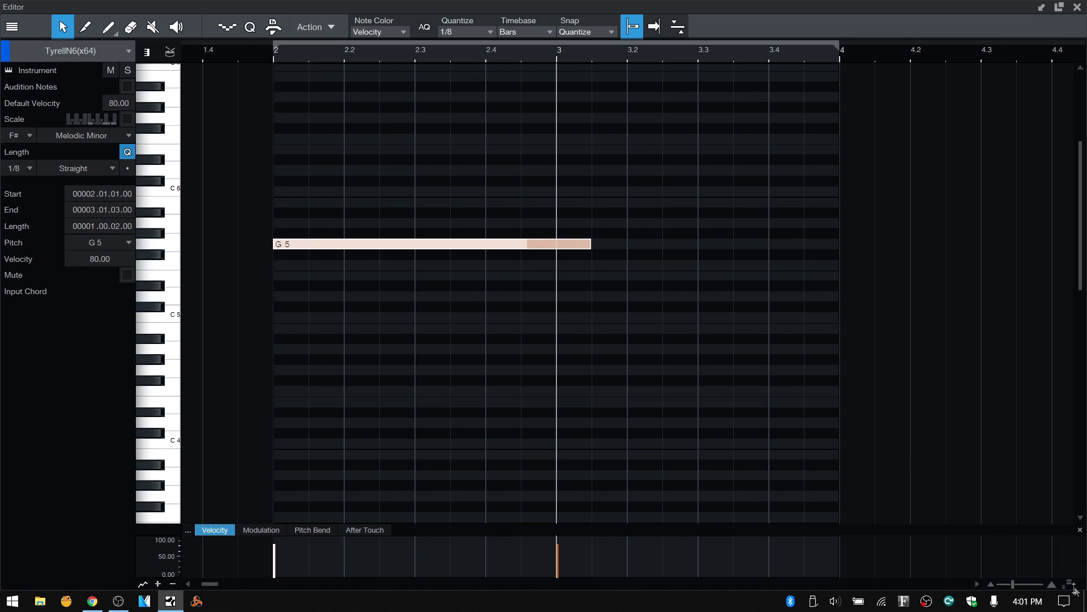
{"action": "double_click", "coordinate": [431, 332]}
{"action": "left_click_drag", "start_coordinate": [448, 328], "coordinate": [564, 345]}
{"action": "double_click", "coordinate": [349, 393]}
{"action": "left_click_drag", "start_coordinate": [380, 392], "coordinate": [486, 393]}
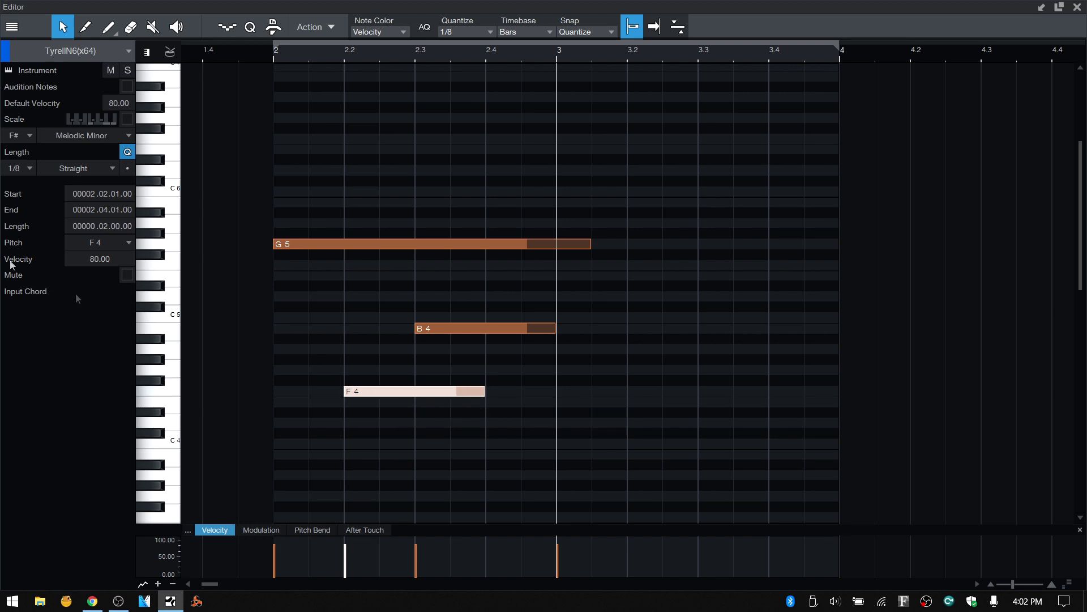
Change the F4 note's pitch from the list of pitches, first to G5 and finally to G6.
{"action": "left_click", "coordinate": [129, 243]}
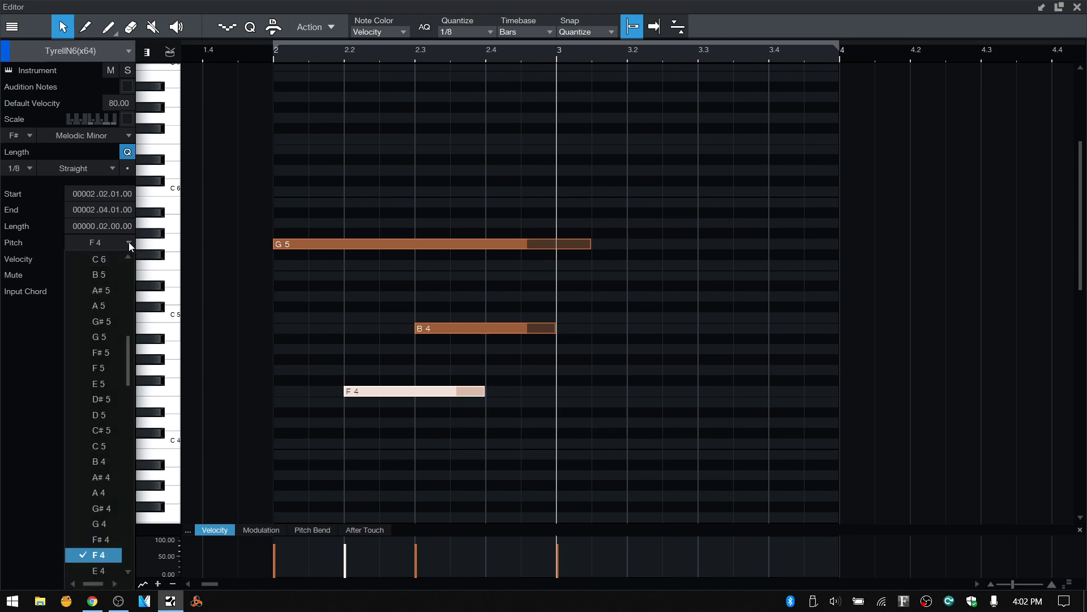
{"action": "left_click", "coordinate": [103, 338]}
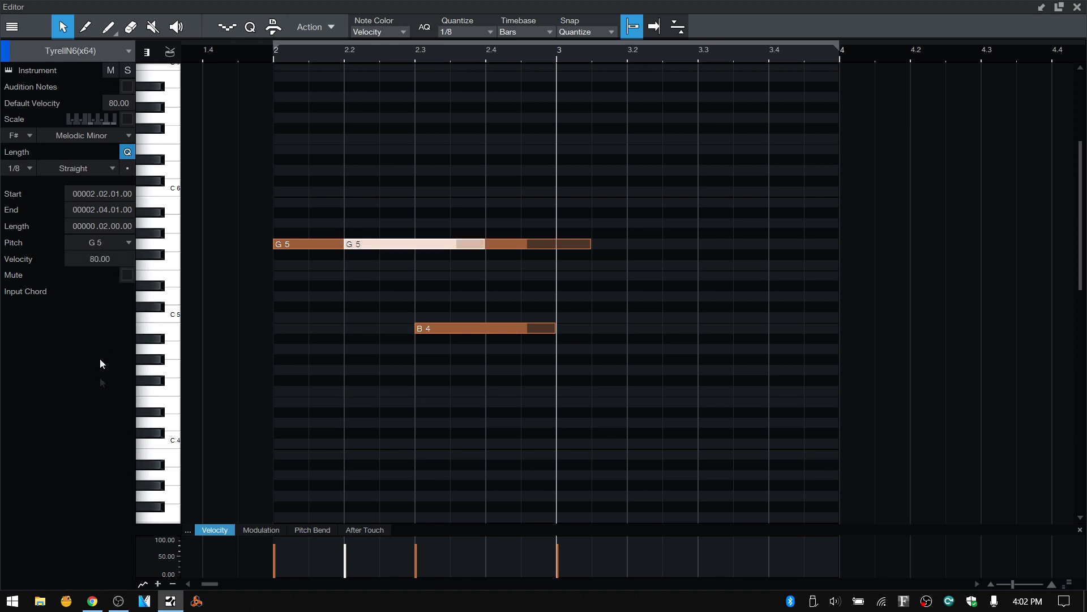
{"action": "left_click", "coordinate": [124, 241]}
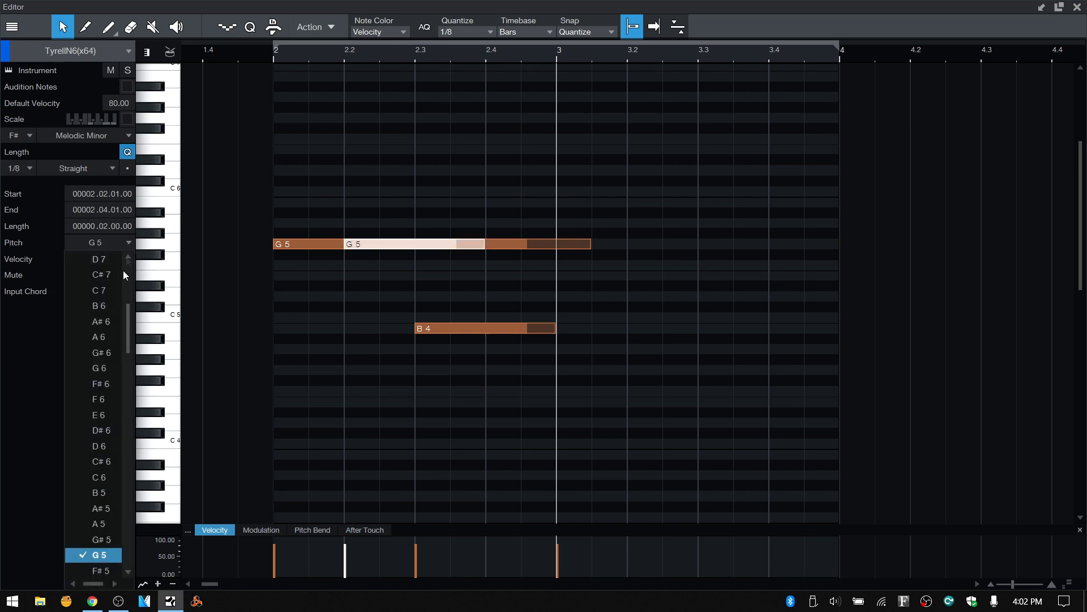
{"action": "left_click", "coordinate": [100, 372]}
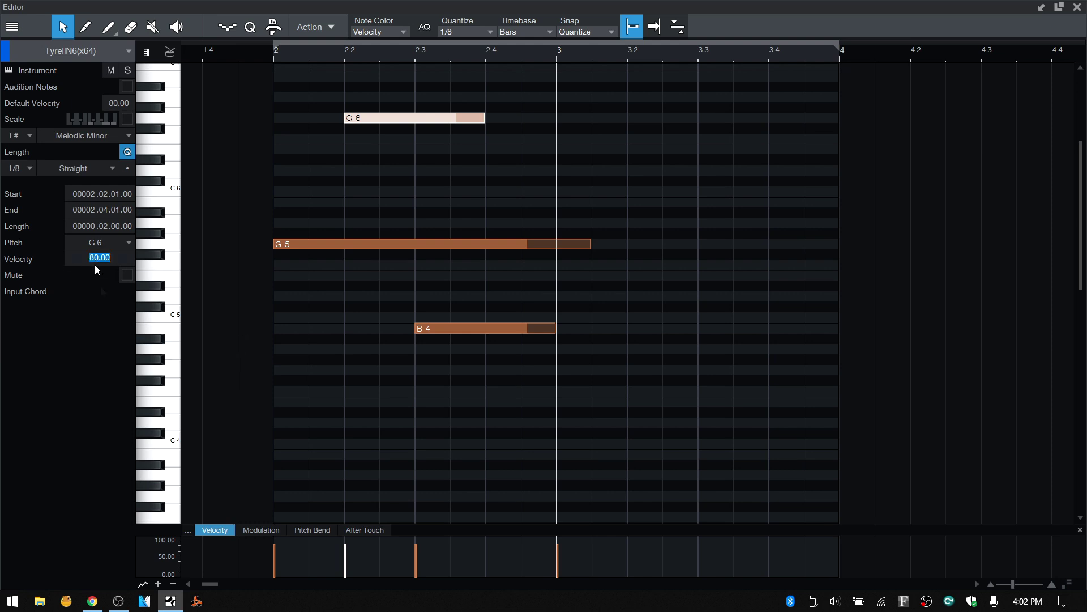
Set the velocity of the selected G6 note to 25.
{"action": "type", "text": "25"}
{"action": "key", "text": "Return"}
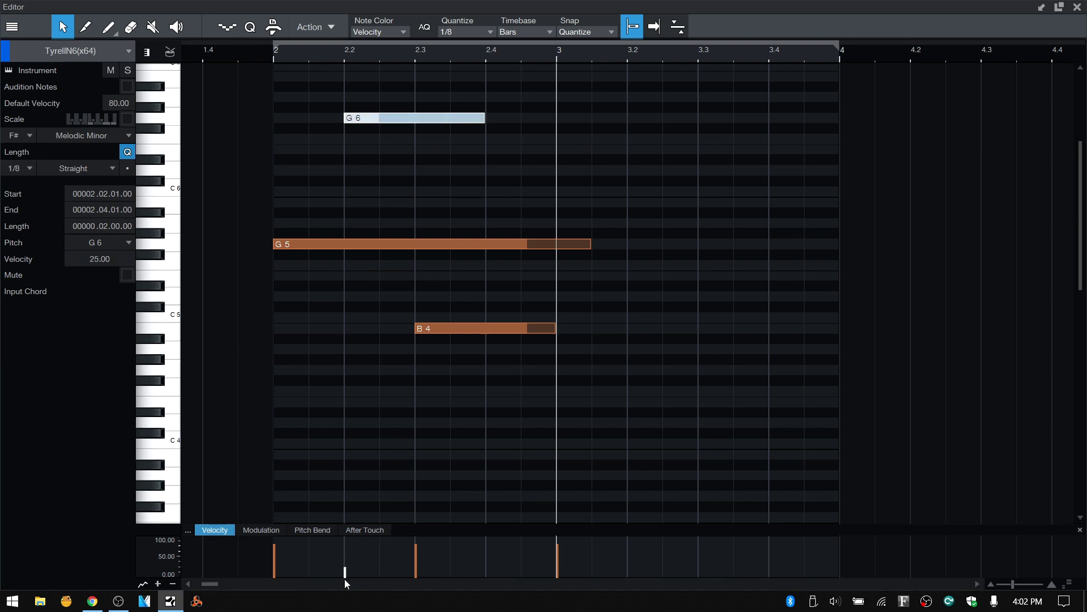
{"action": "mouse_move", "coordinate": [345, 576]}
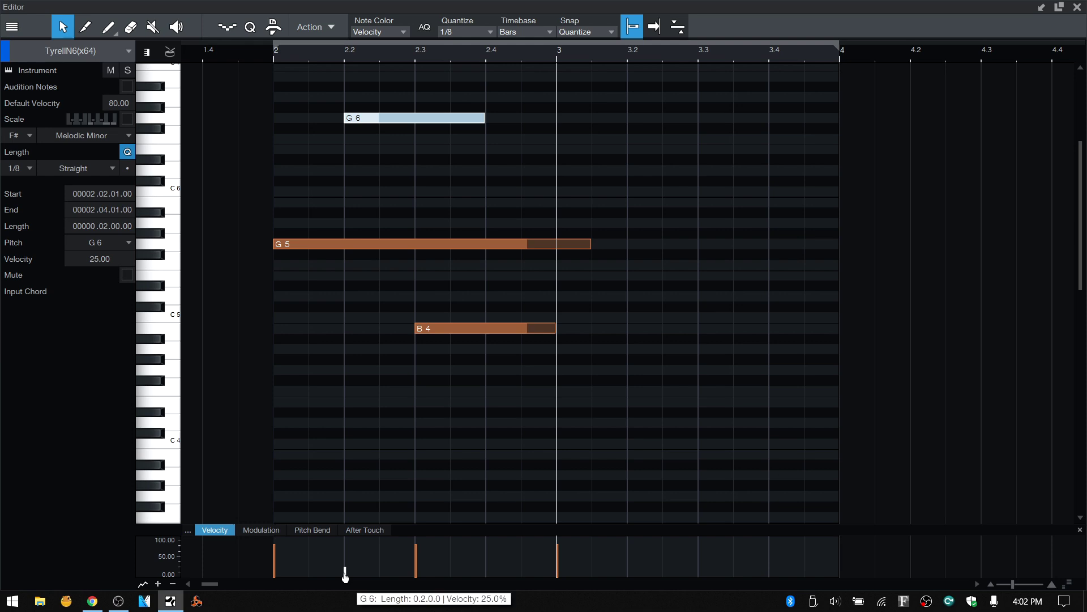
Mute the G5 note starting at bar 2, unmute it again, and leave no note selected.
{"action": "left_click", "coordinate": [341, 405]}
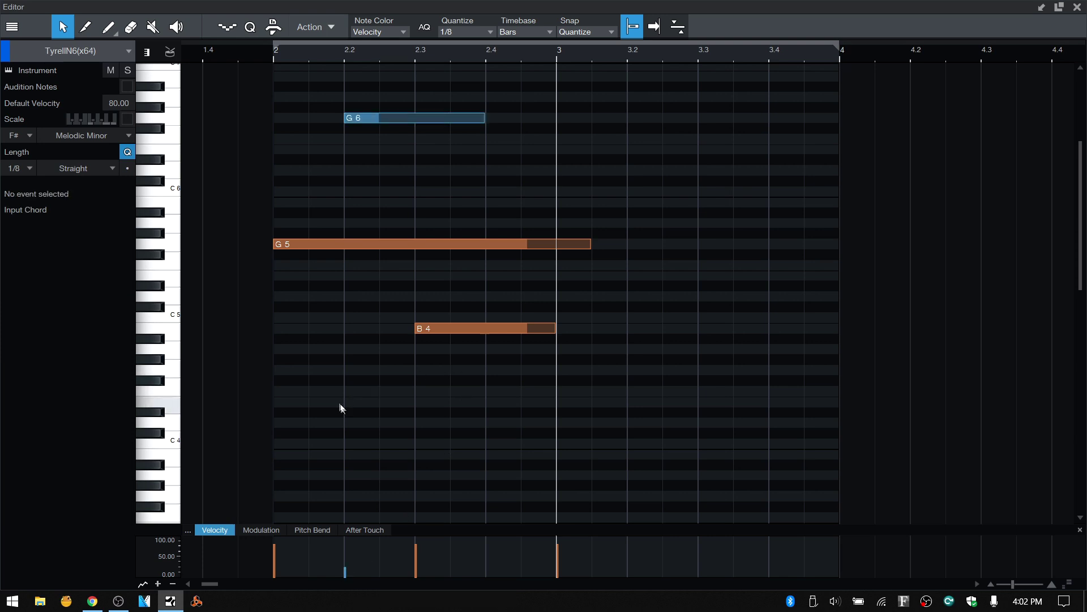
{"action": "left_click", "coordinate": [375, 244]}
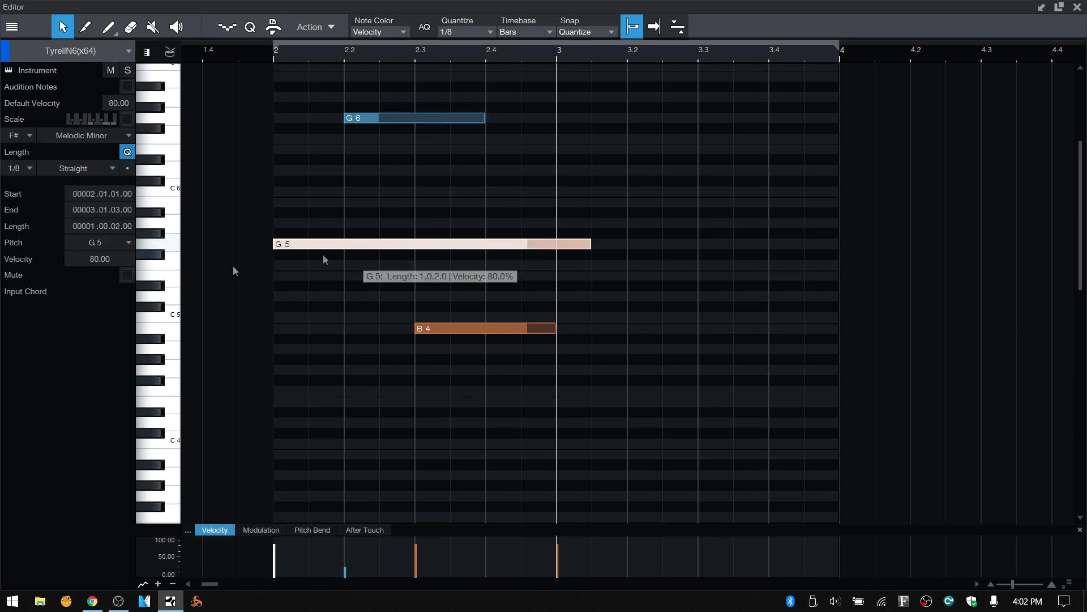
{"action": "left_click", "coordinate": [124, 277]}
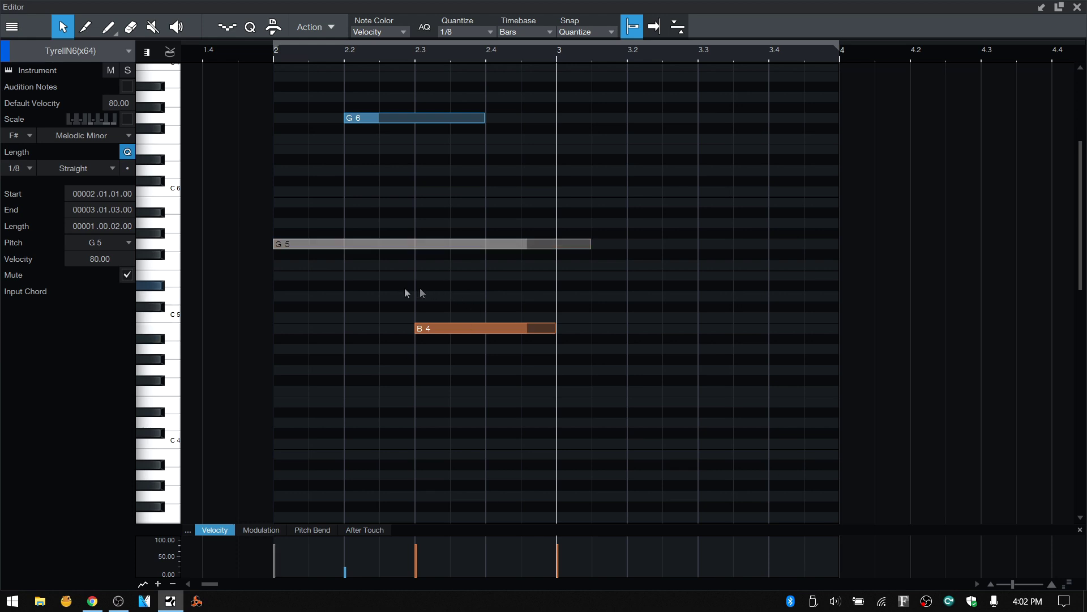
{"action": "left_click", "coordinate": [437, 295]}
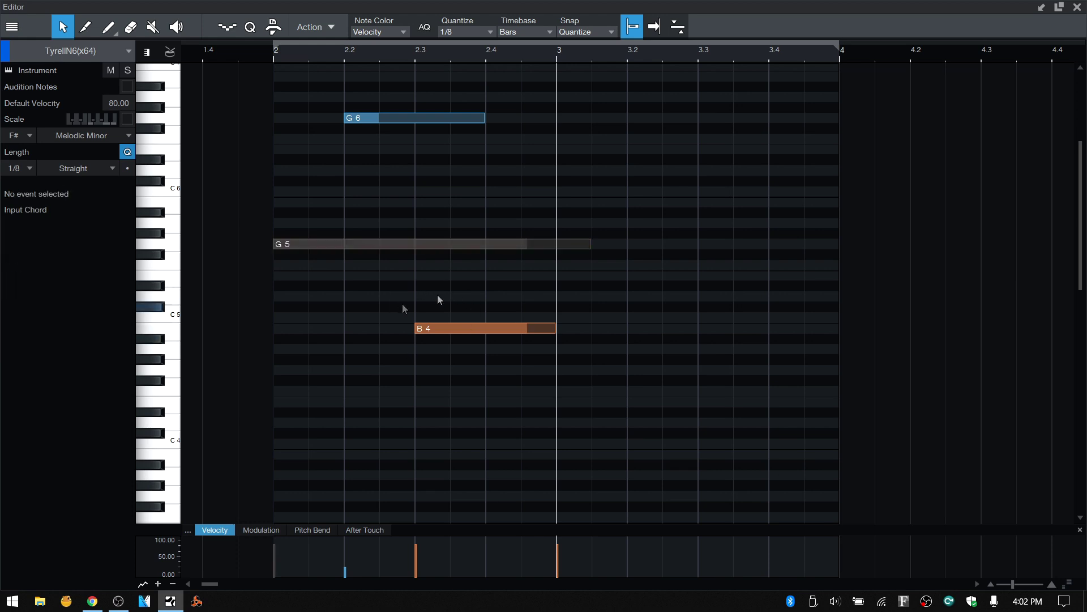
{"action": "left_click", "coordinate": [391, 246]}
{"action": "left_click", "coordinate": [129, 274]}
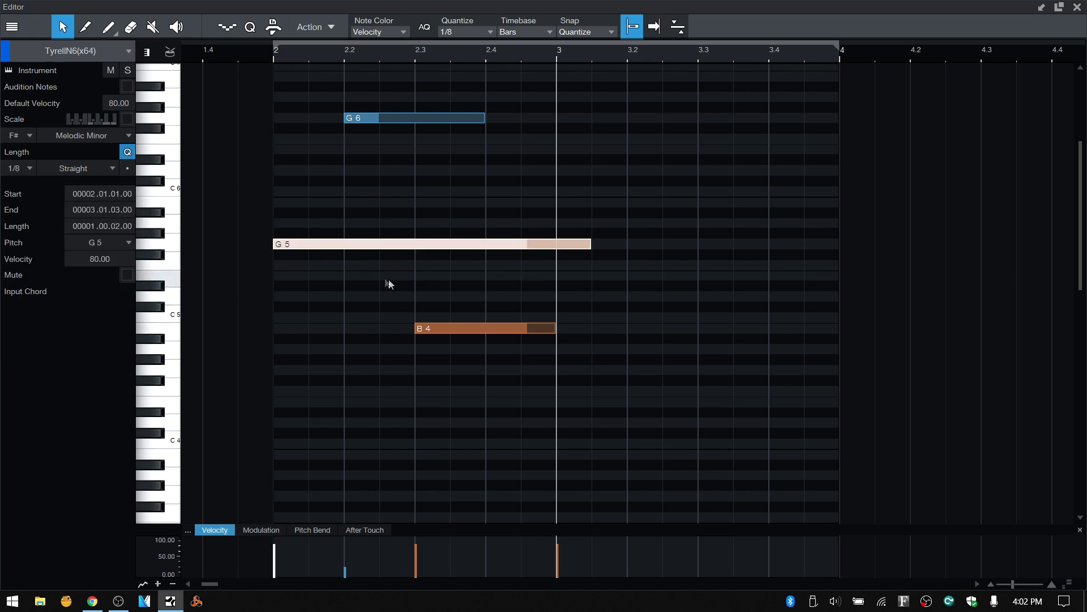
{"action": "left_click", "coordinate": [394, 285]}
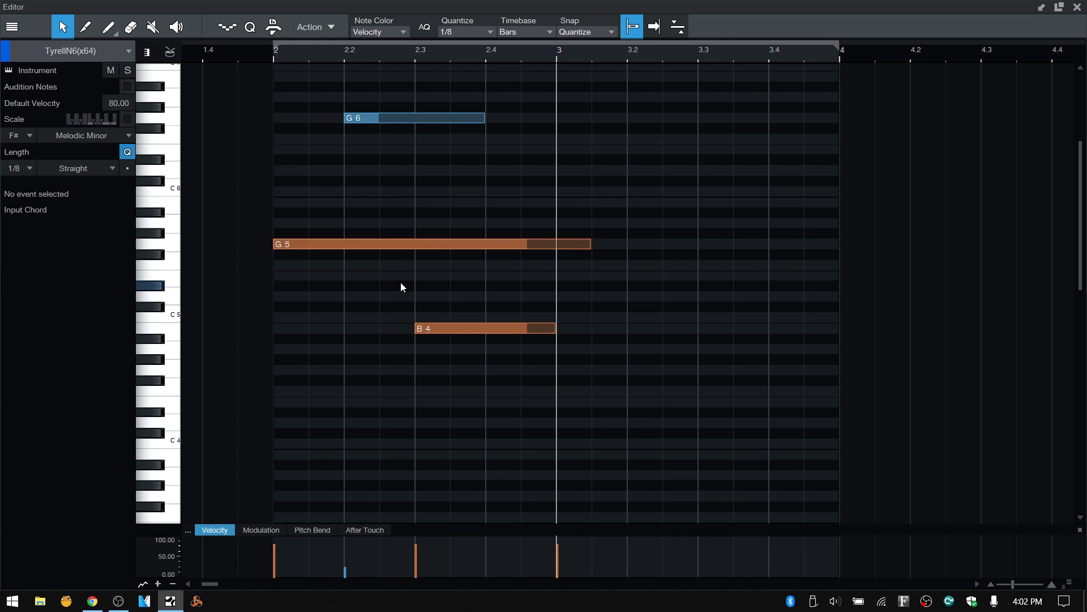